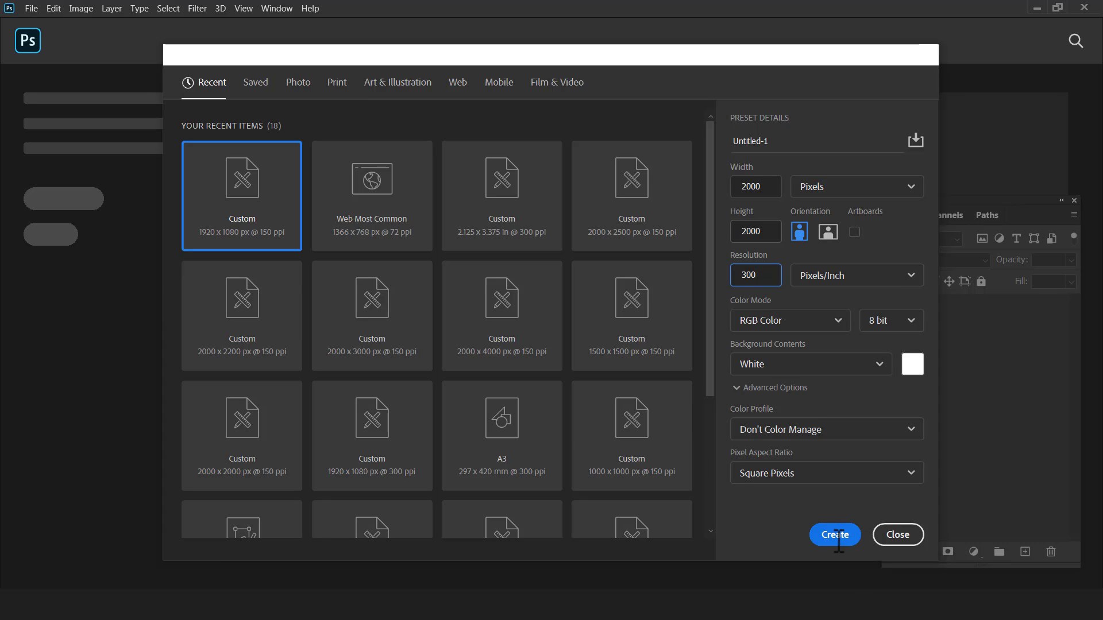
# Create a 2000 × 2000 px RGB document at 300 pixels/inch with a white background.
pyautogui.click(836, 535)
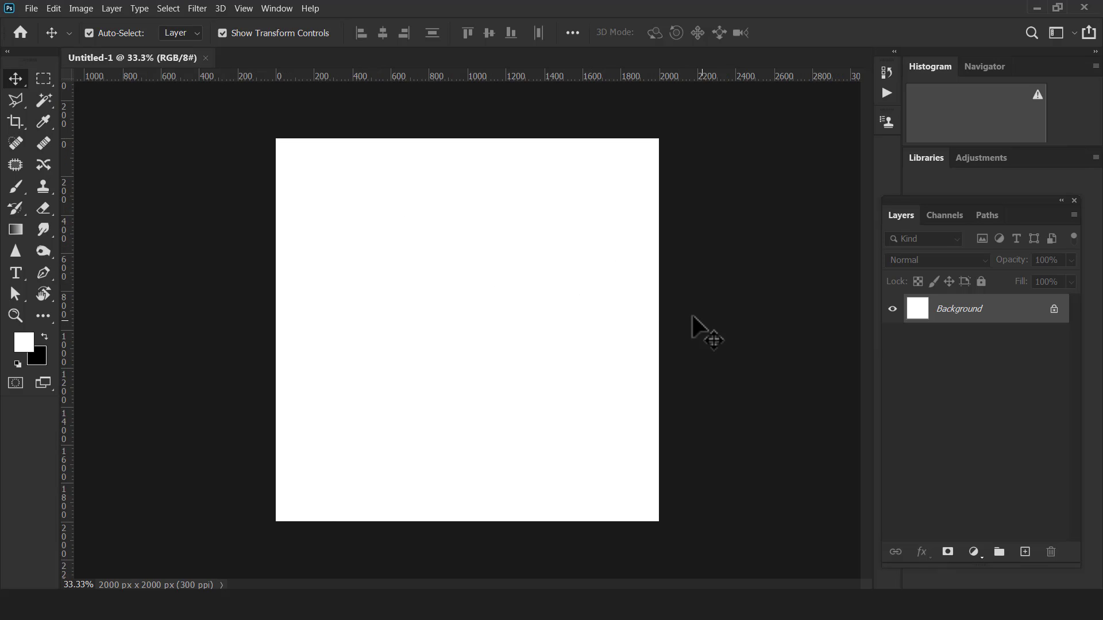
pyautogui.click(16, 316)
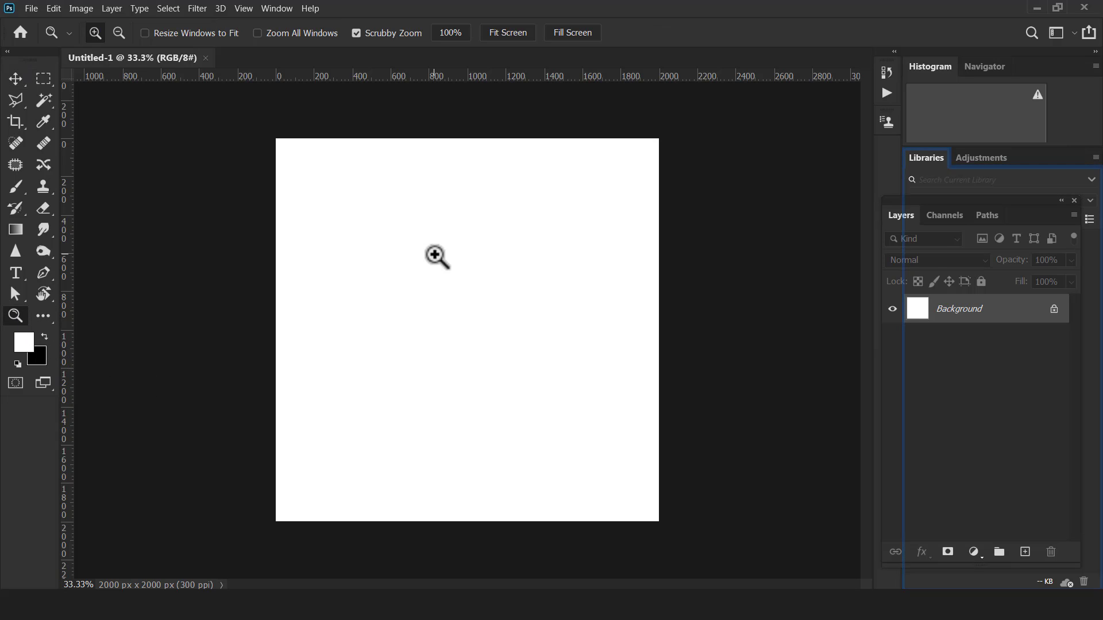
pyautogui.moveTo(308, 182); pyautogui.dragTo(448, 309)
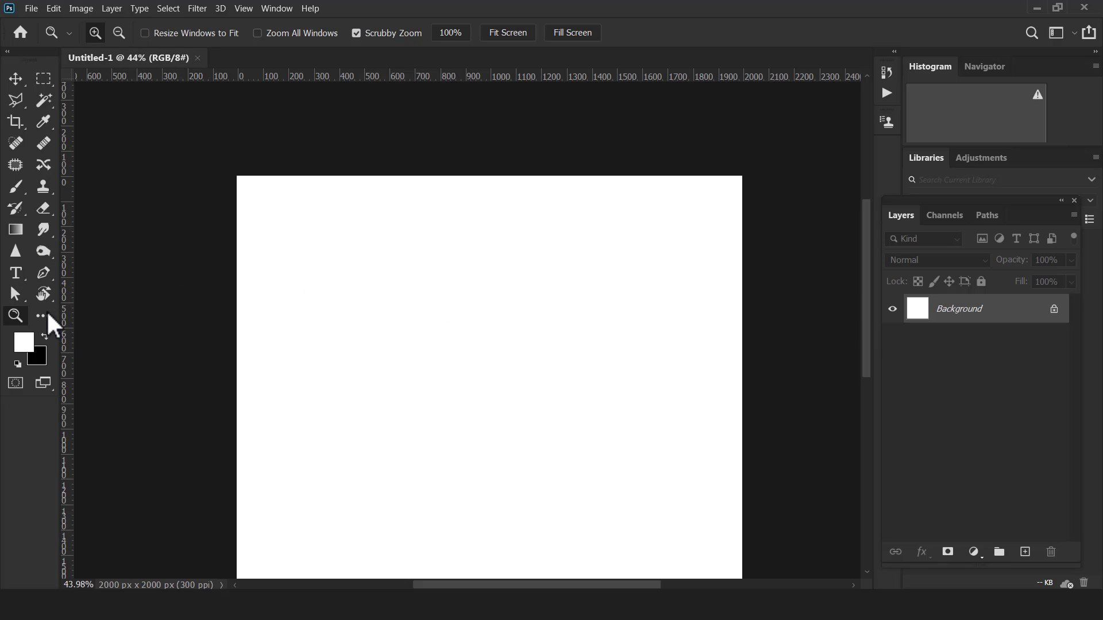
pyautogui.moveTo(469, 406); pyautogui.dragTo(507, 335)
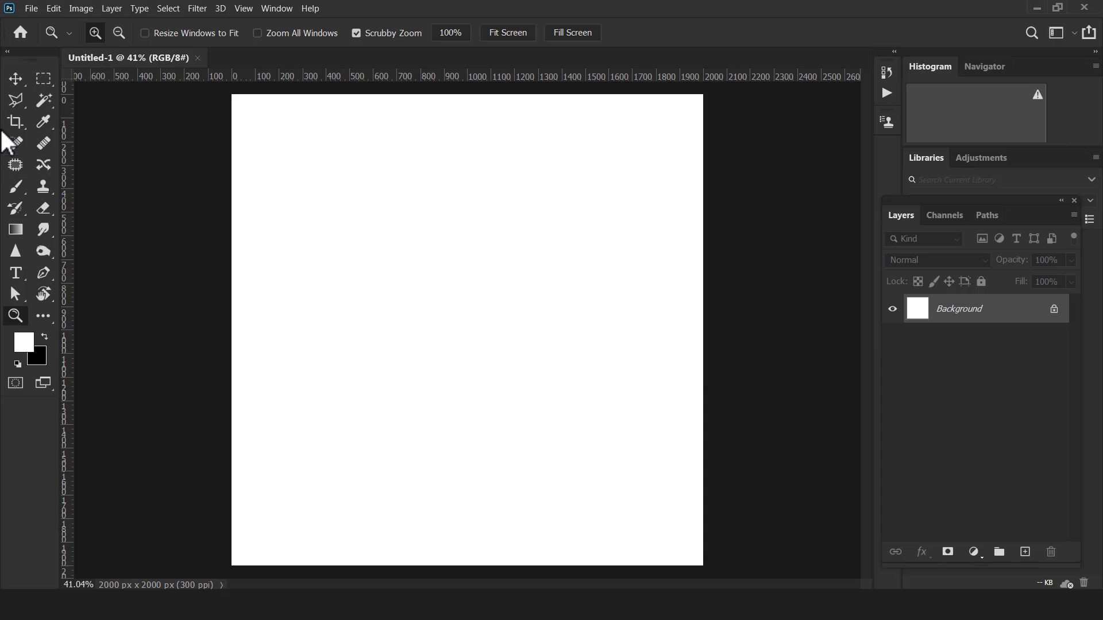
pyautogui.click(16, 81)
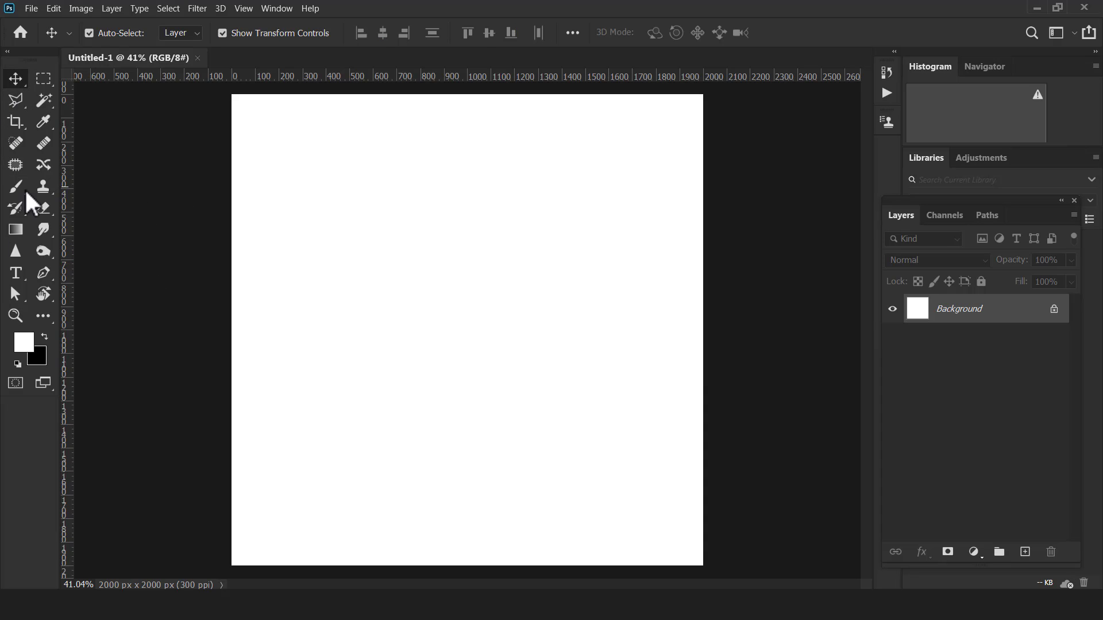
# Draw a yellow circle about 1220 px in diameter with no stroke near the centre of the canvas, using the Ellipse tool.
pyautogui.click(44, 316)
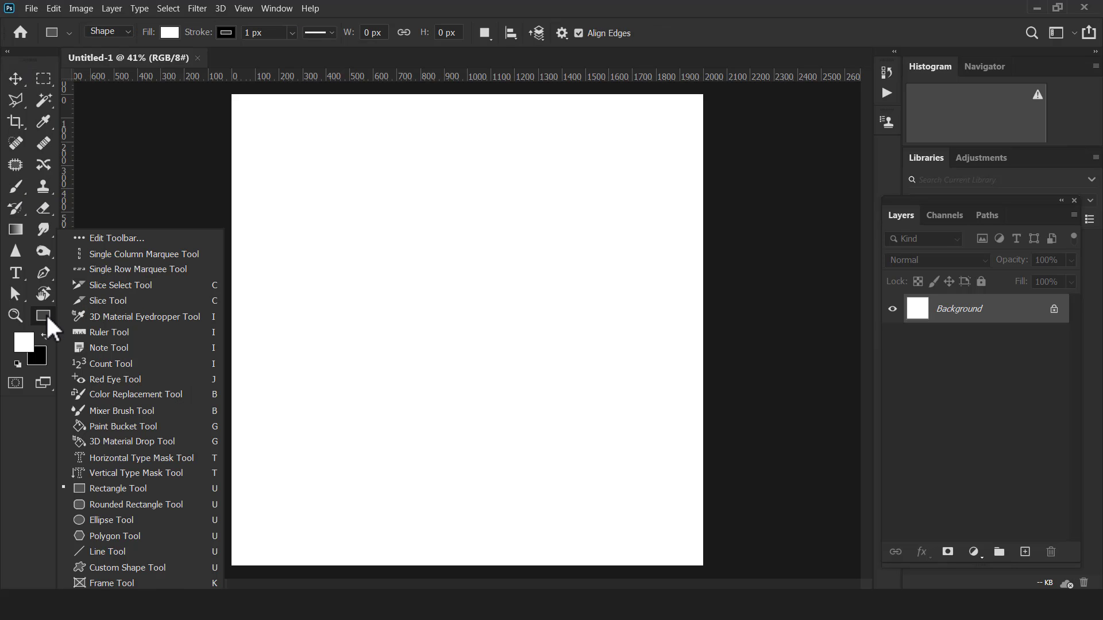
pyautogui.click(150, 520)
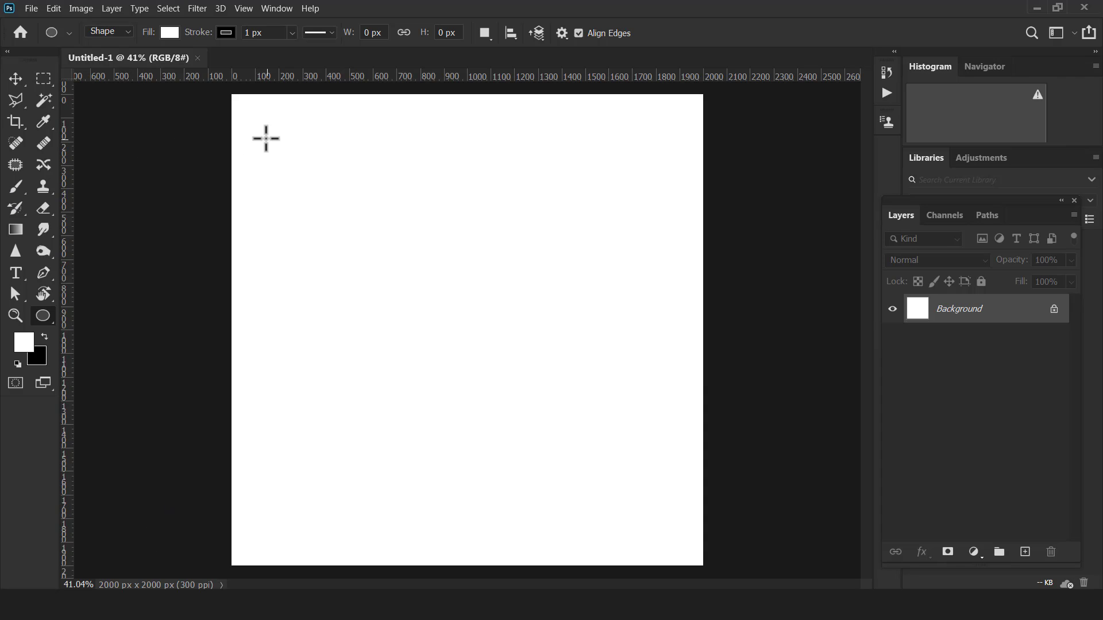
pyautogui.click(169, 33)
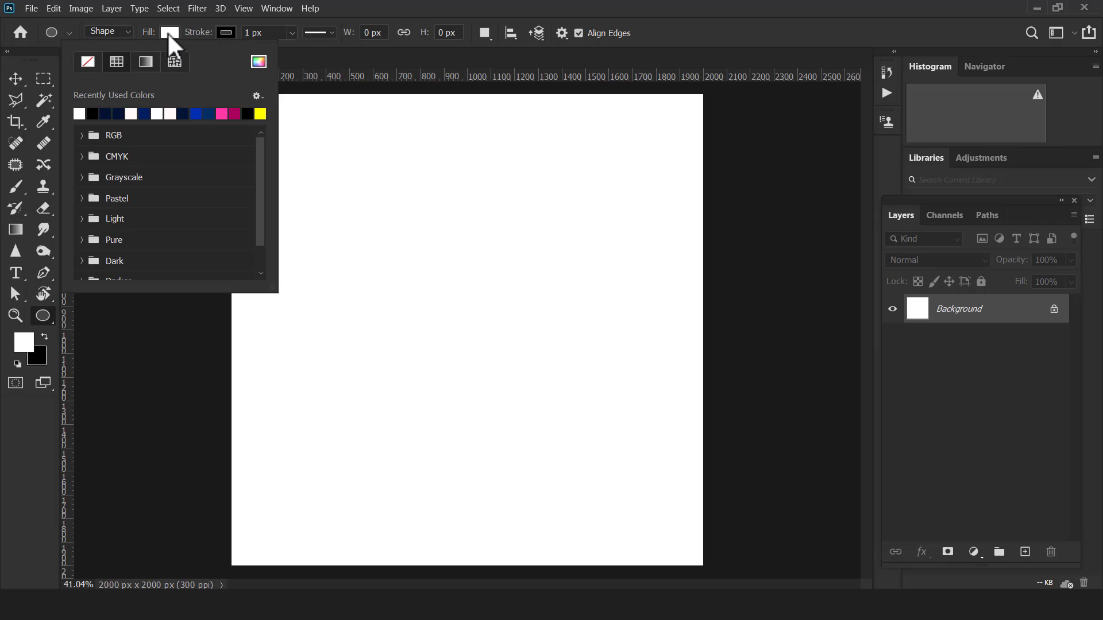
pyautogui.click(261, 113)
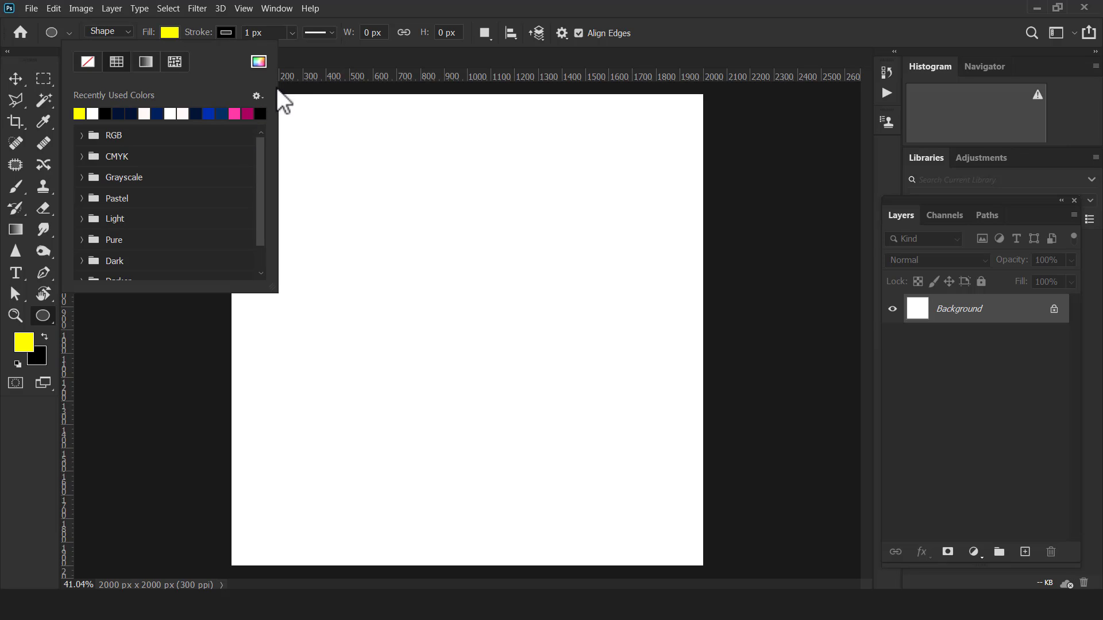
pyautogui.click(230, 31)
pyautogui.click(230, 32)
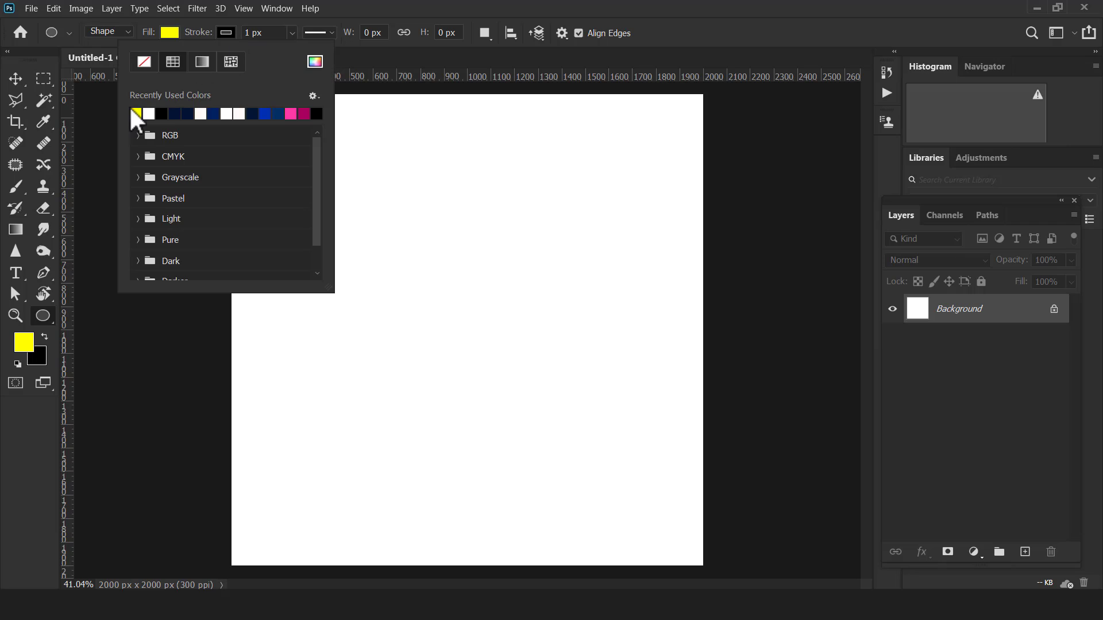
pyautogui.click(144, 61)
pyautogui.click(453, 9)
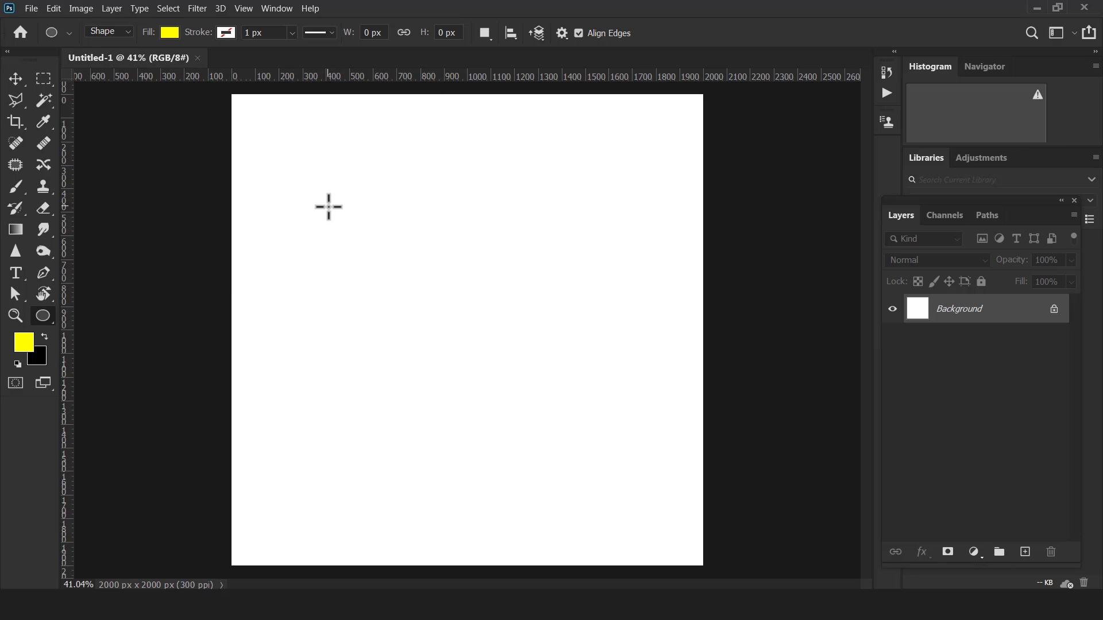
pyautogui.moveTo(329, 207)
pyautogui.mouseDown()
pyautogui.moveTo(465, 387)
pyautogui.moveTo(627, 539)
pyautogui.moveTo(612, 524)
pyautogui.mouseUp()
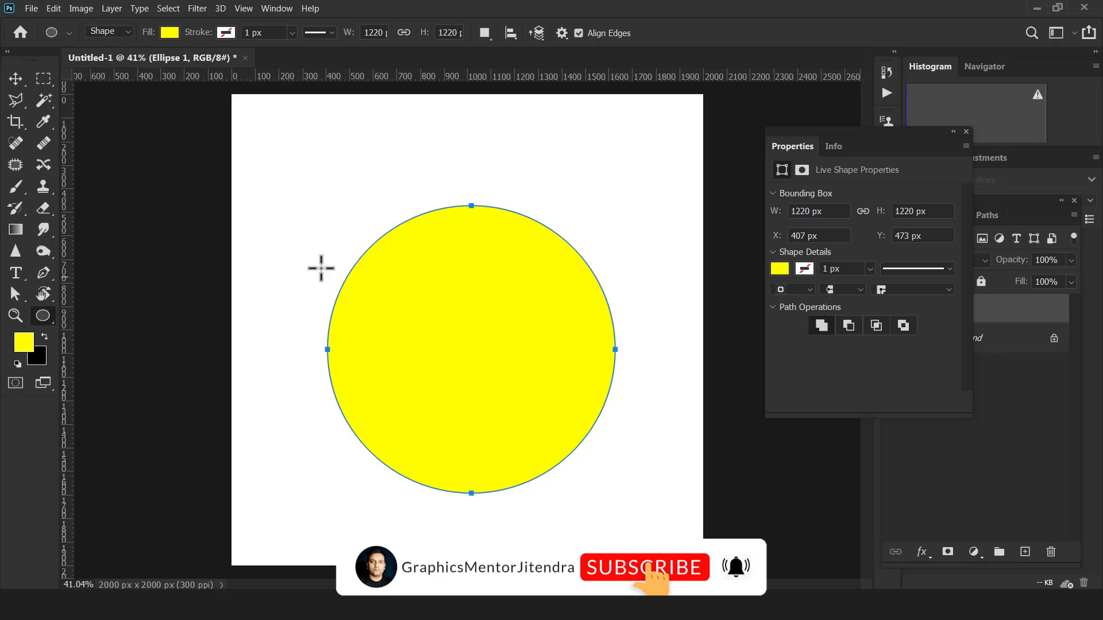
# Move the yellow circle into the canvas's upper-left corner, partly off the canvas, at about X -267 px, Y -271 px.
pyautogui.click(15, 79)
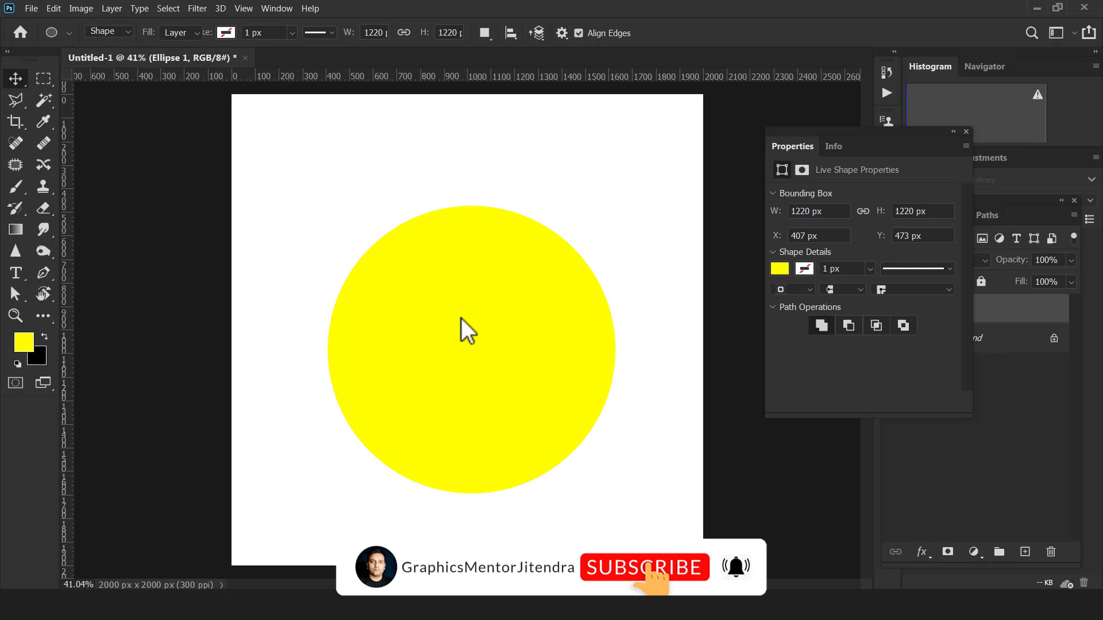
pyautogui.moveTo(467, 319); pyautogui.dragTo(377, 285)
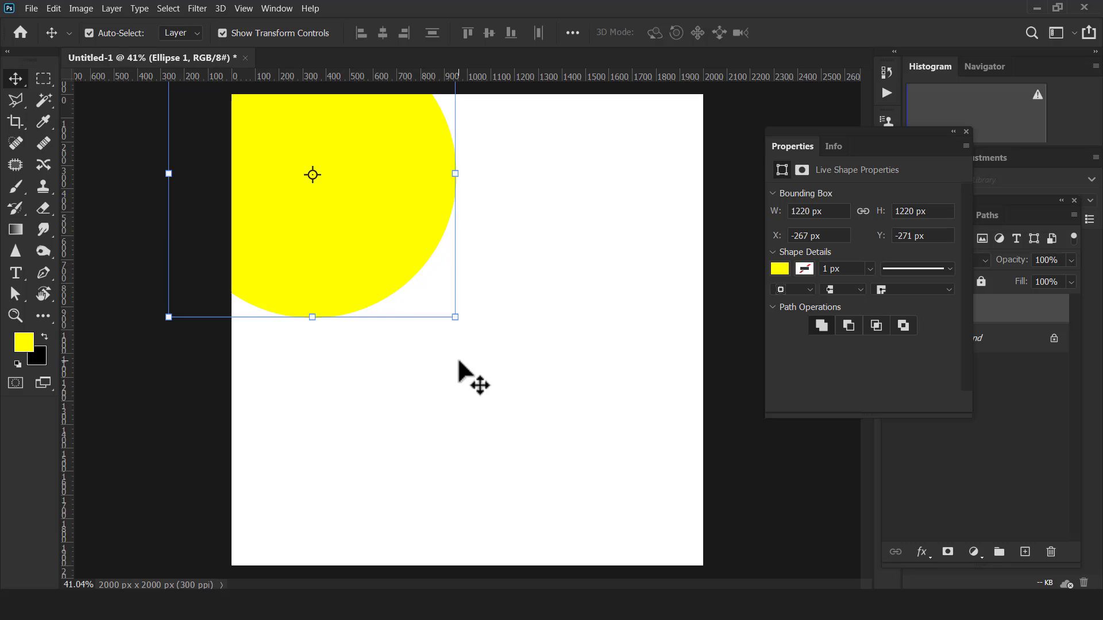
pyautogui.click(458, 362)
# Duplicate the circle toward the canvas's lower right, then scale the copy to about 1147 px so it slightly overlaps the canvas's right edge.
pyautogui.click(365, 239)
pyautogui.moveTo(312, 216); pyautogui.dragTo(429, 381)
pyautogui.hotkey('ctrl', 'z')
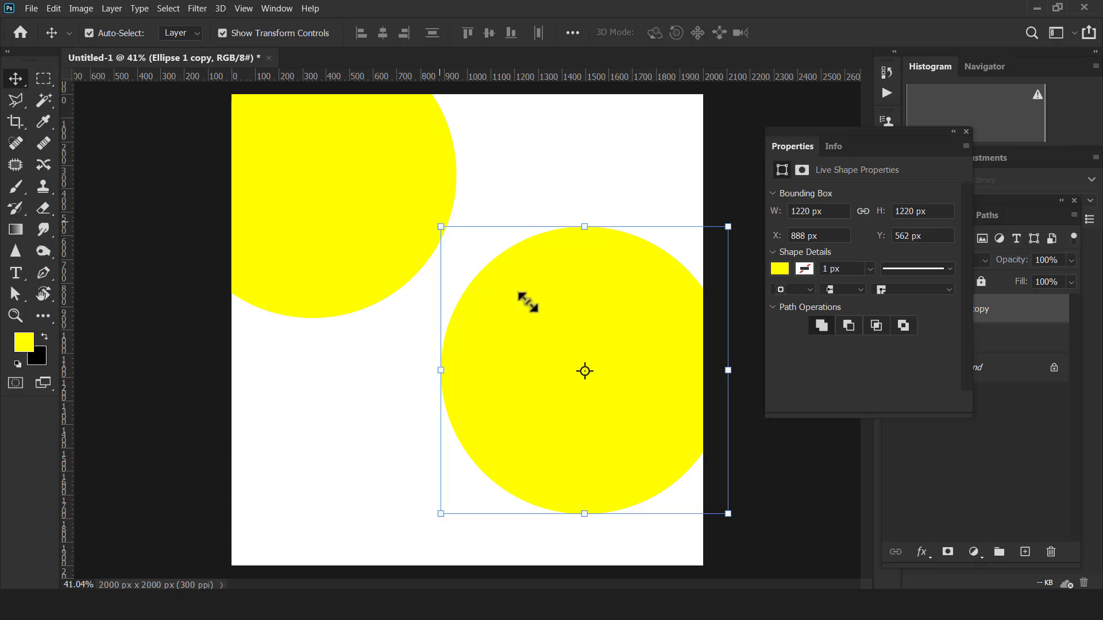
pyautogui.moveTo(546, 302); pyautogui.dragTo(530, 240)
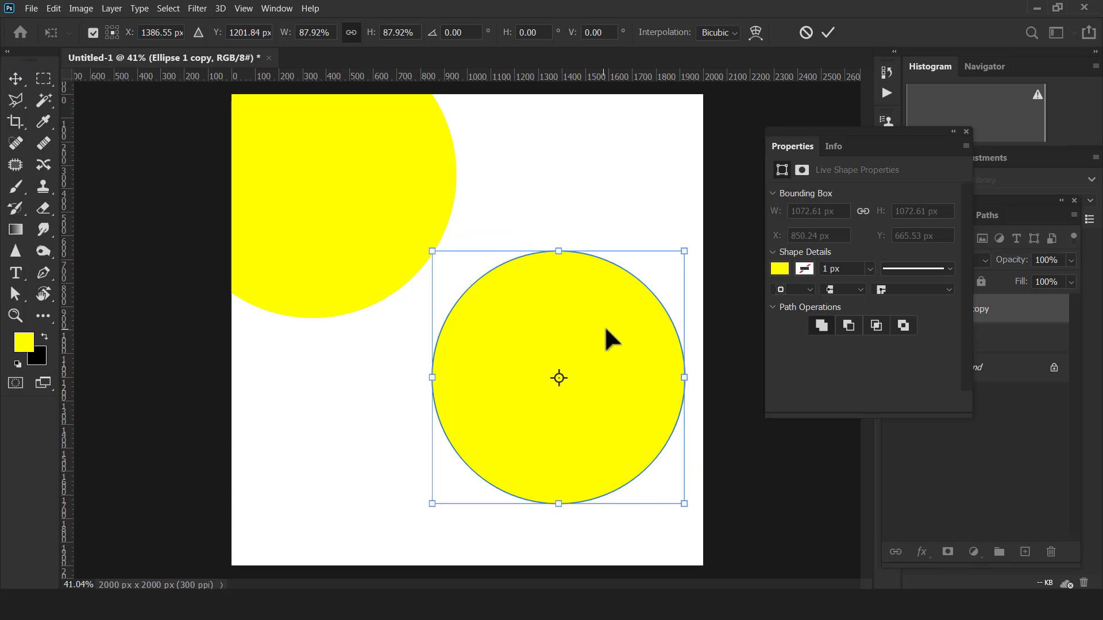
pyautogui.moveTo(612, 319); pyautogui.dragTo(647, 298)
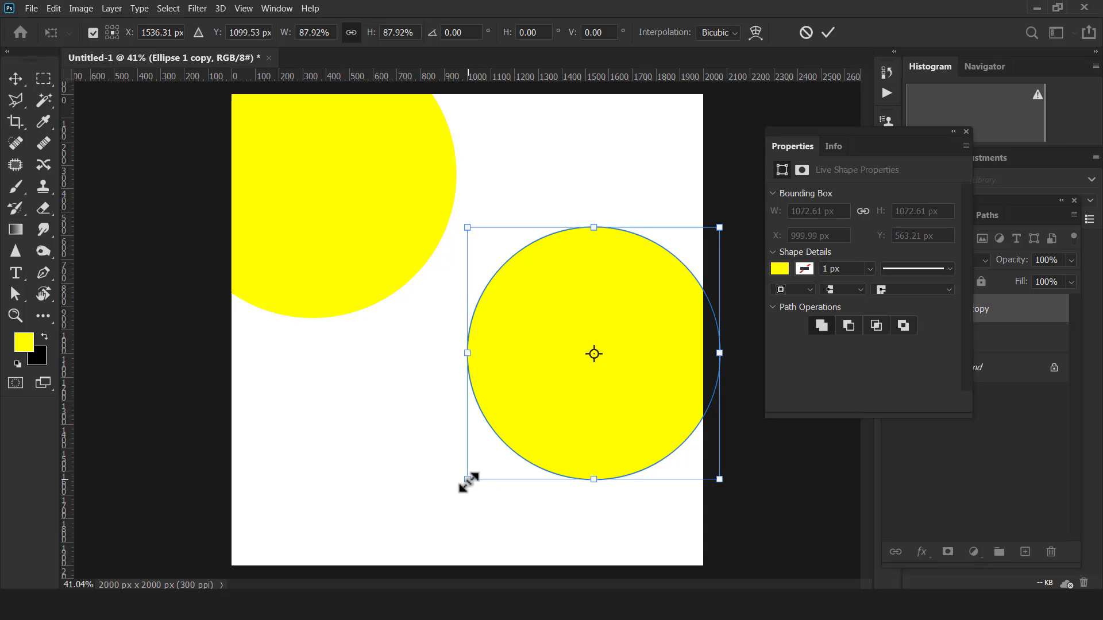
pyautogui.moveTo(467, 479); pyautogui.dragTo(450, 496)
pyautogui.moveTo(575, 451); pyautogui.dragTo(598, 439)
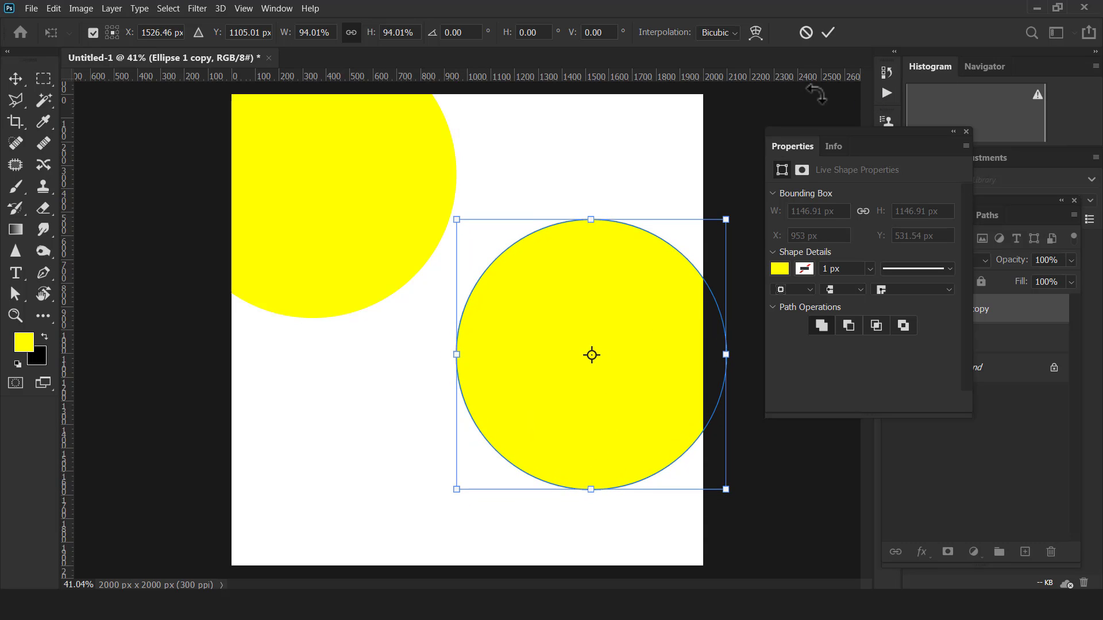
pyautogui.click(825, 31)
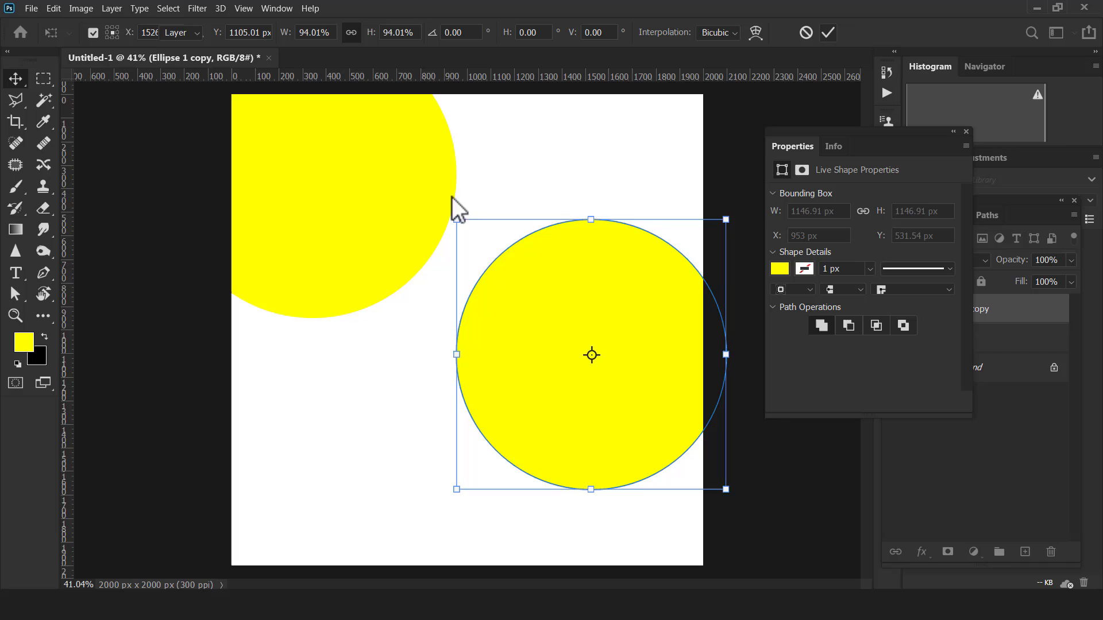
# Enlarge the upper-left yellow circle to about 1517 px in diameter so it overlaps the smaller circle, then deselect it.
pyautogui.click(352, 187)
pyautogui.moveTo(455, 318); pyautogui.dragTo(513, 404)
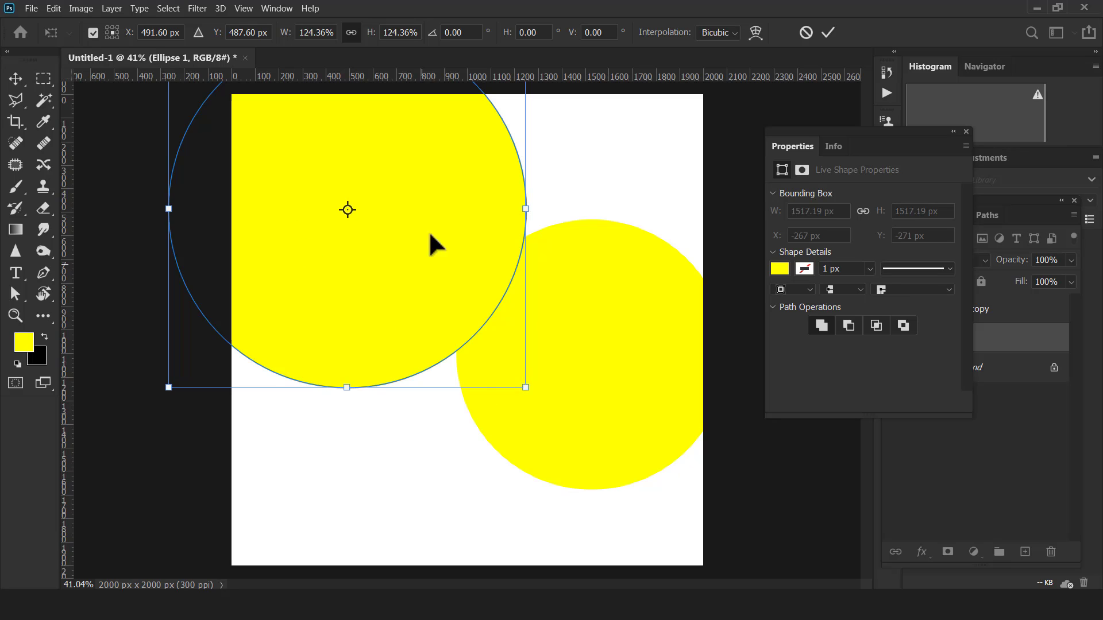
pyautogui.click(827, 33)
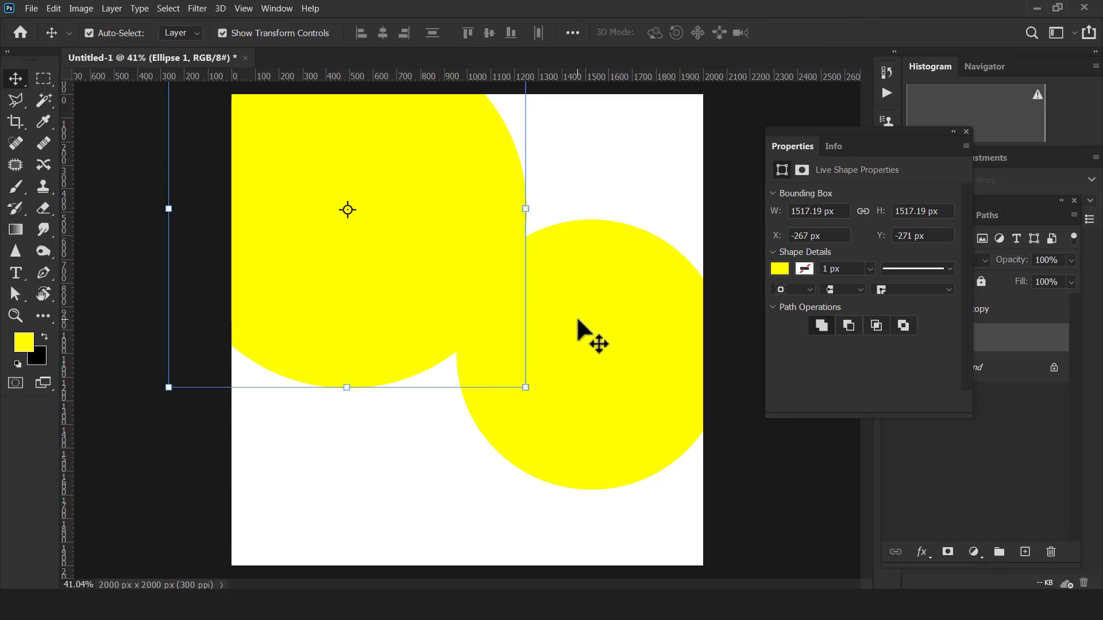
pyautogui.moveTo(850, 140); pyautogui.dragTo(776, 291)
pyautogui.click(609, 181)
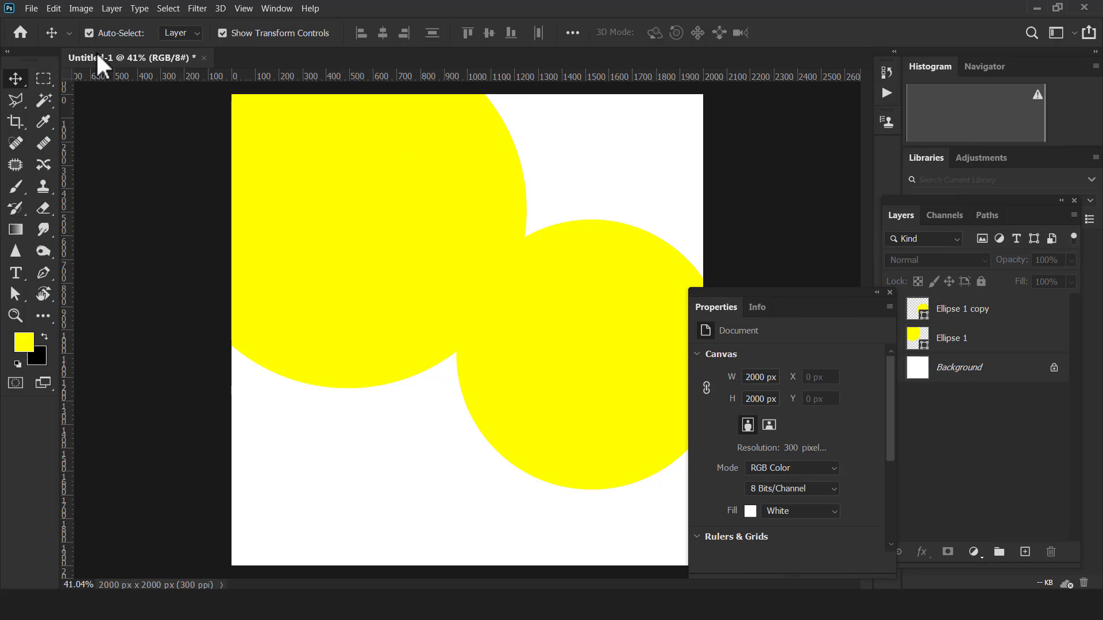
# Place the laptop desk photo as an embedded image, scale it to about 7.74%, and position it over the lower-right circle.
pyautogui.click(31, 8)
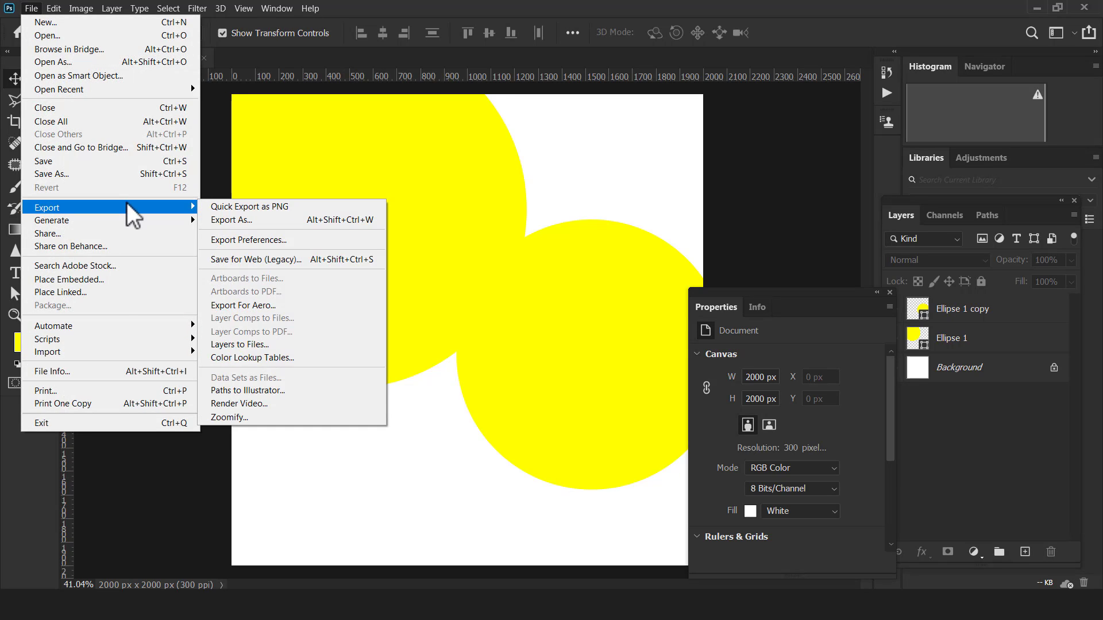
pyautogui.click(114, 279)
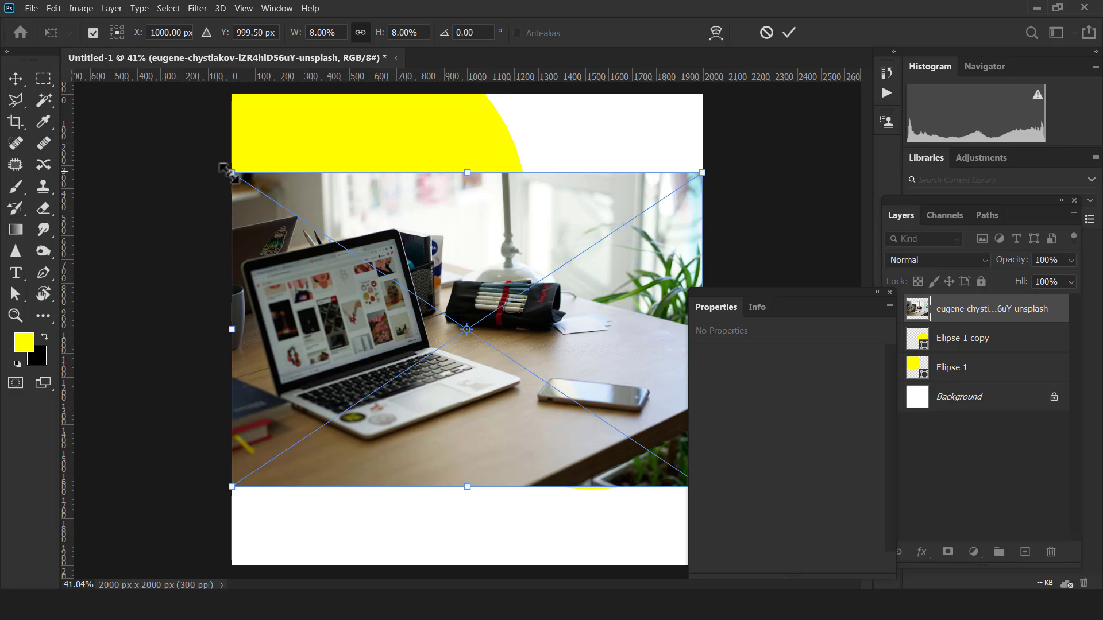
pyautogui.moveTo(232, 173); pyautogui.dragTo(319, 236)
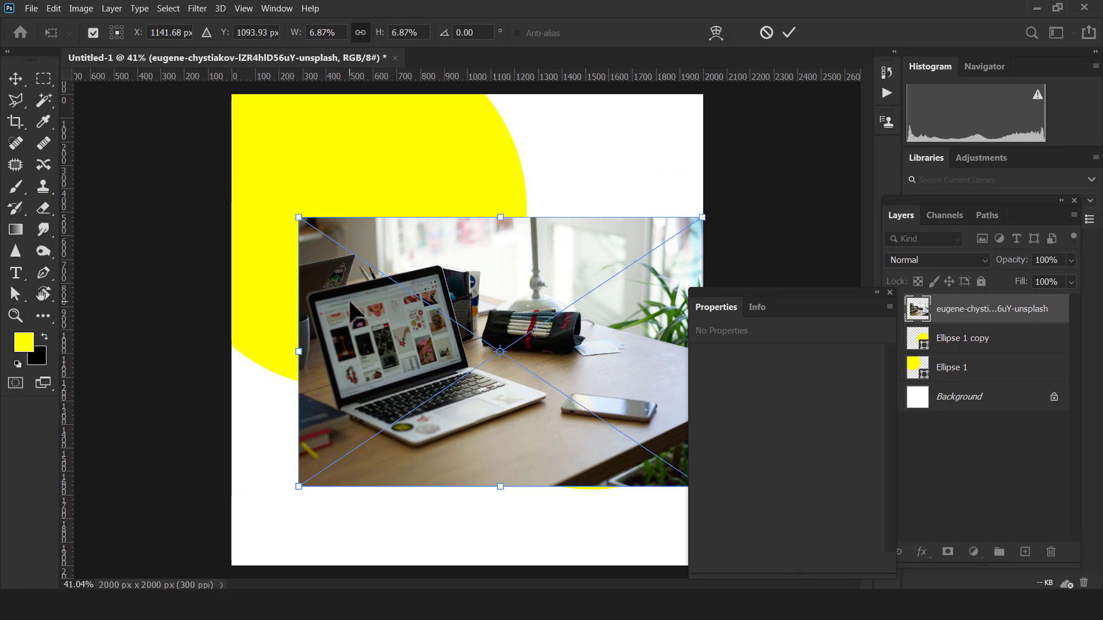
pyautogui.moveTo(353, 309); pyautogui.dragTo(498, 303)
pyautogui.moveTo(437, 478); pyautogui.dragTo(391, 513)
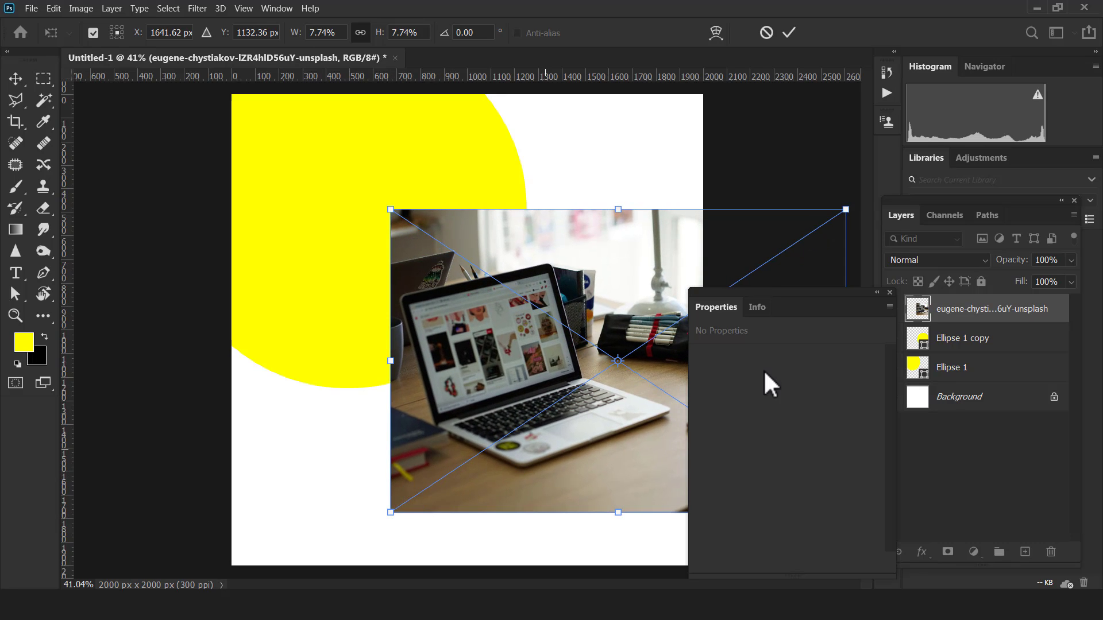
pyautogui.click(791, 33)
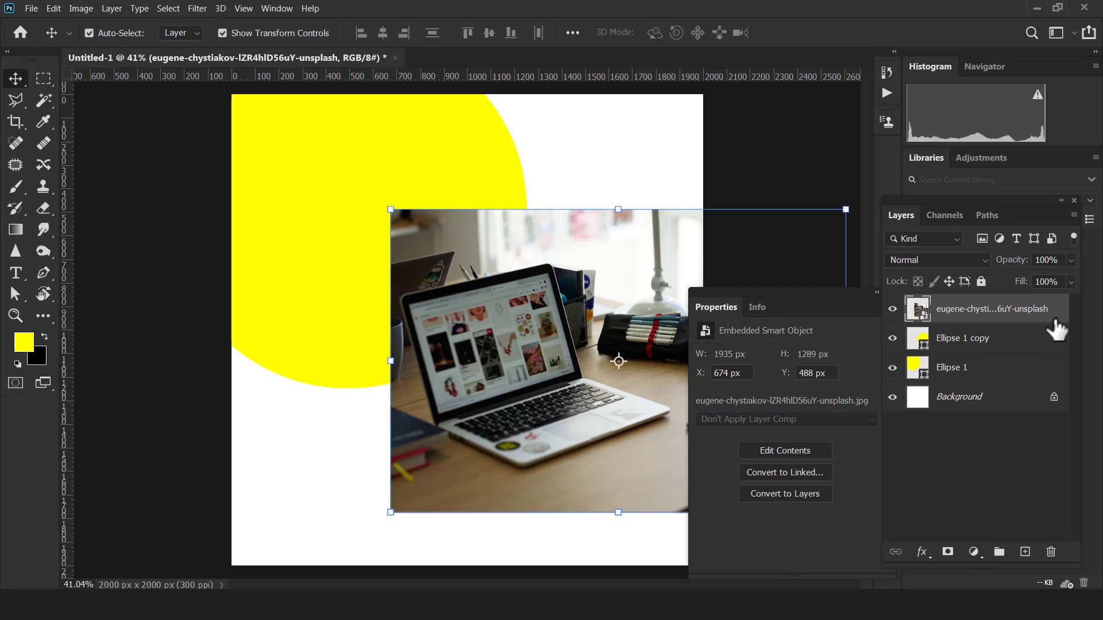
# Clip the laptop photo to the lower-right circle, then enlarge it to about 8.58% and reposition it within the circle.
pyautogui.rightClick(1056, 329)
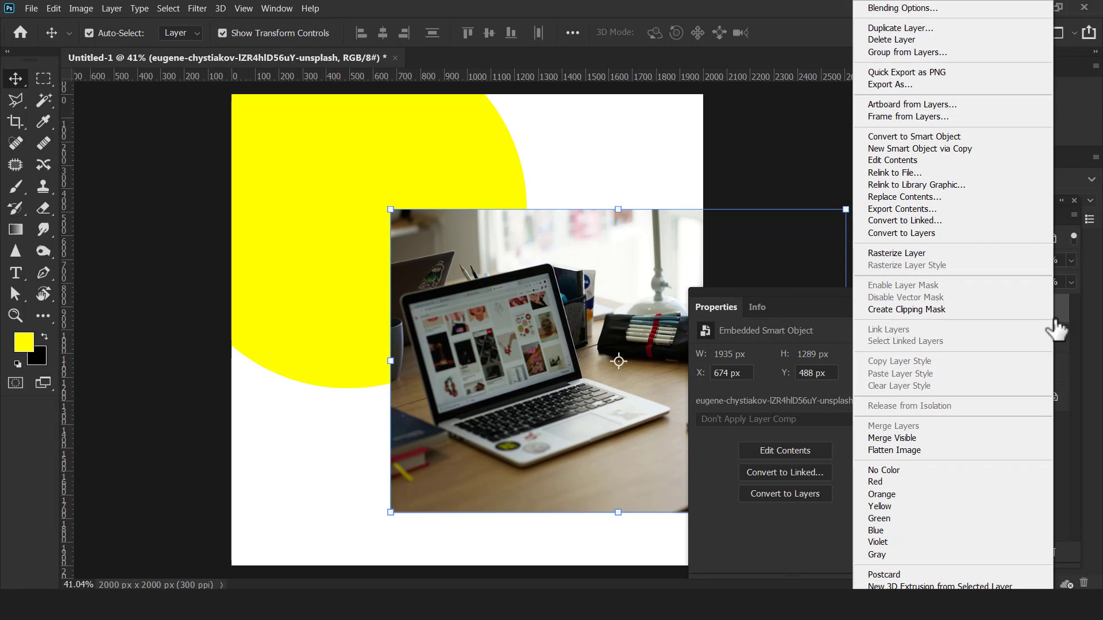
pyautogui.click(934, 309)
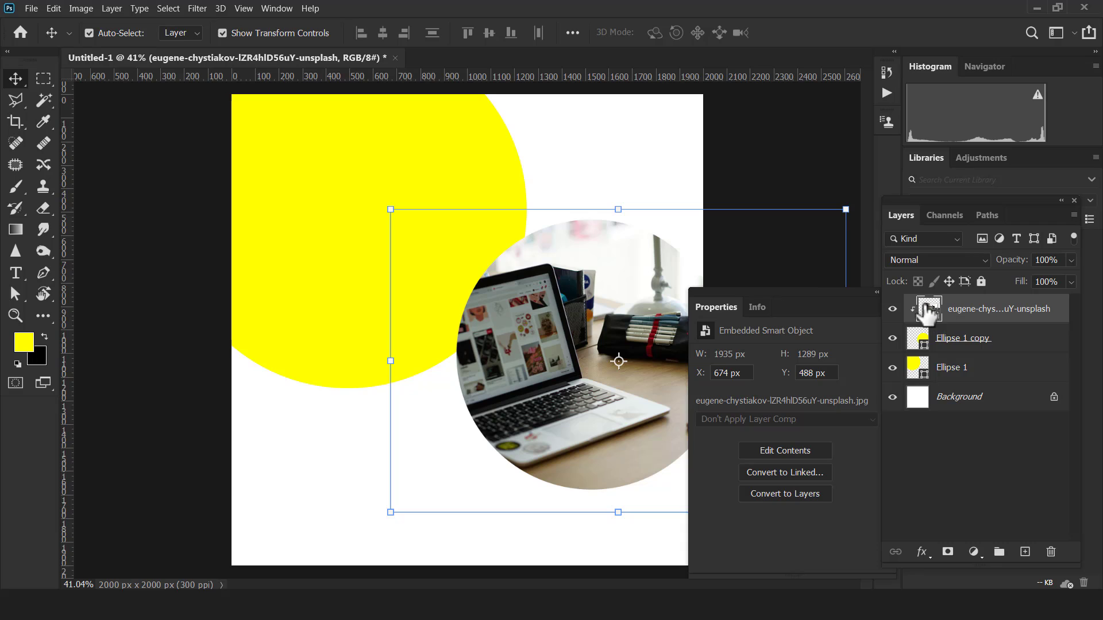
pyautogui.moveTo(548, 330); pyautogui.dragTo(561, 329)
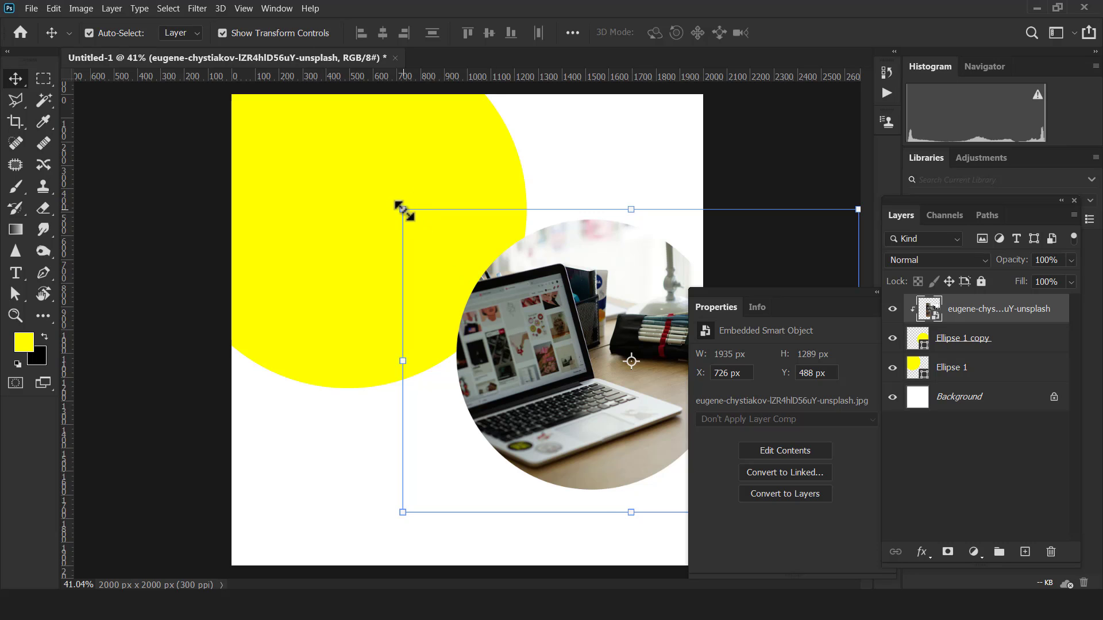
pyautogui.moveTo(402, 210); pyautogui.dragTo(352, 176)
pyautogui.moveTo(525, 357); pyautogui.dragTo(588, 369)
pyautogui.click(790, 33)
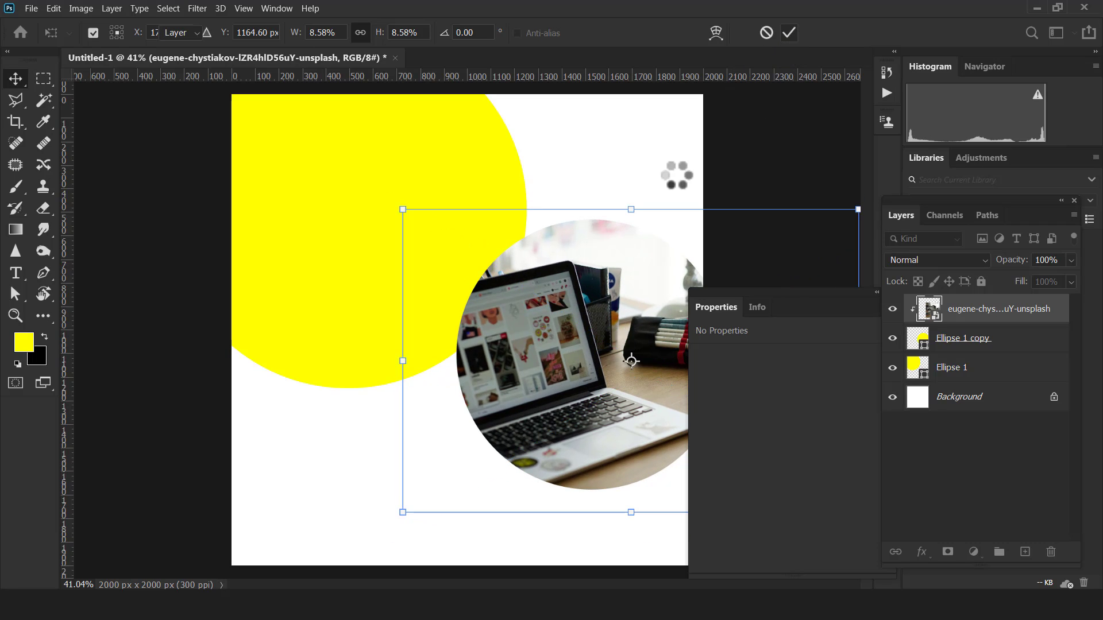
pyautogui.click(675, 178)
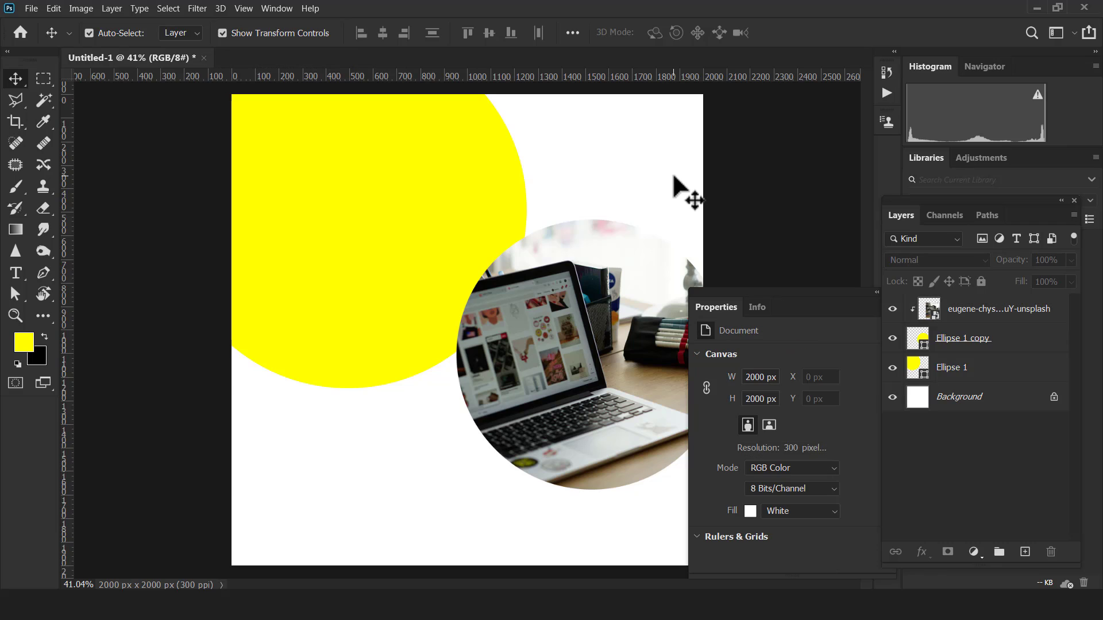
# Duplicate the large yellow circle and place the copy behind the clipped photo, at about X 953 px, Y 615 px.
pyautogui.moveTo(757, 292); pyautogui.dragTo(773, 304)
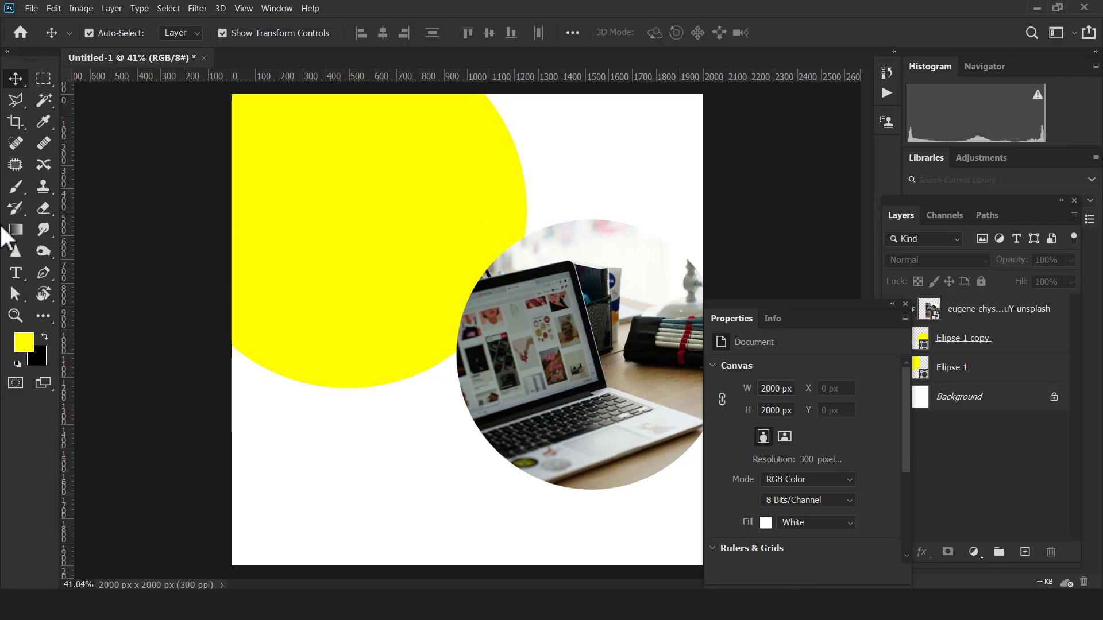
pyautogui.click(322, 204)
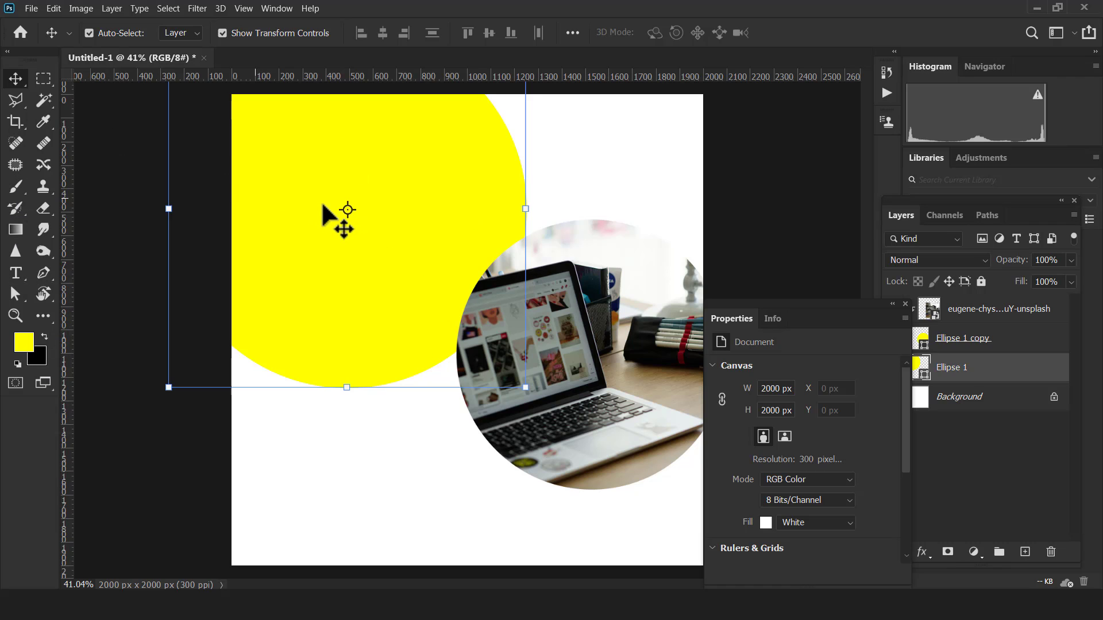
pyautogui.moveTo(335, 193); pyautogui.dragTo(624, 406)
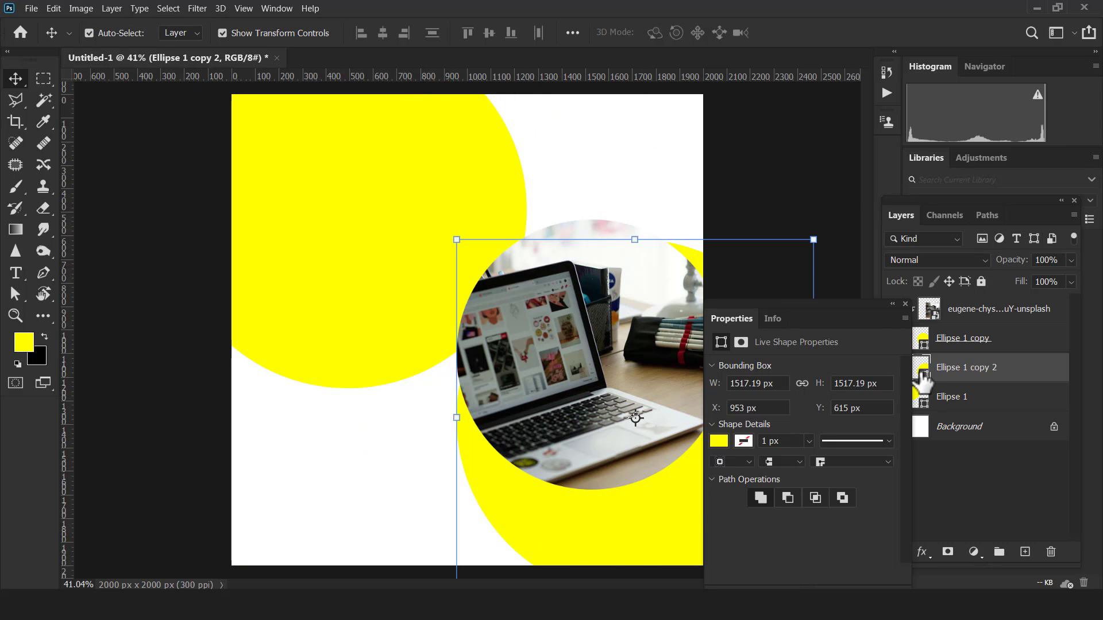
# Recolour the circle behind the laptop photo to dark grey #323232, and close its shape properties.
pyautogui.click(925, 379)
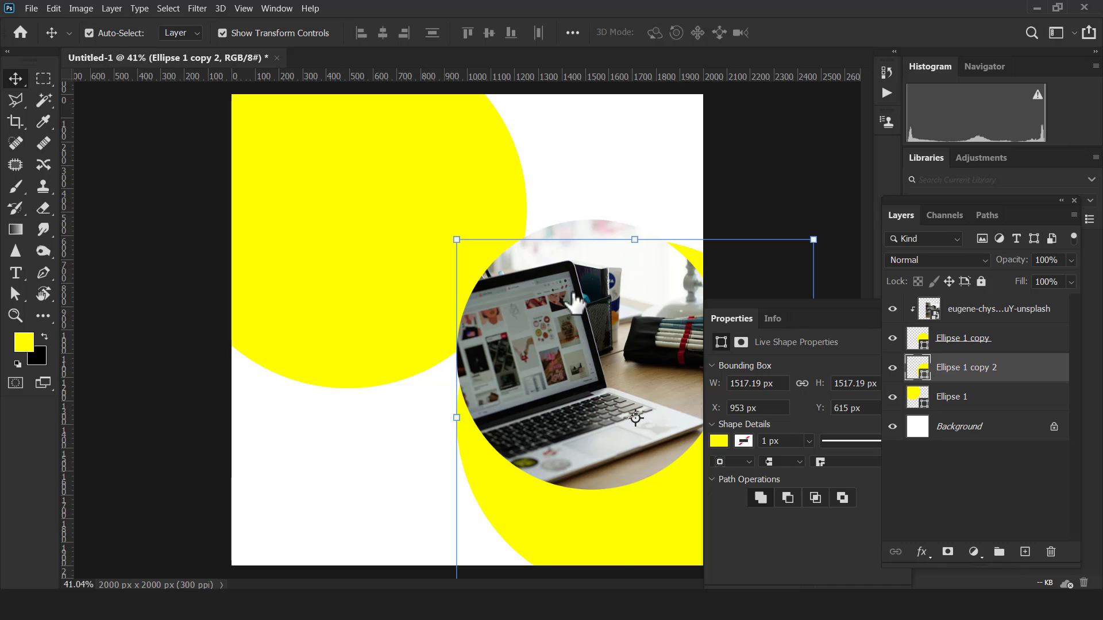
pyautogui.doubleClick(923, 371)
pyautogui.click(631, 470)
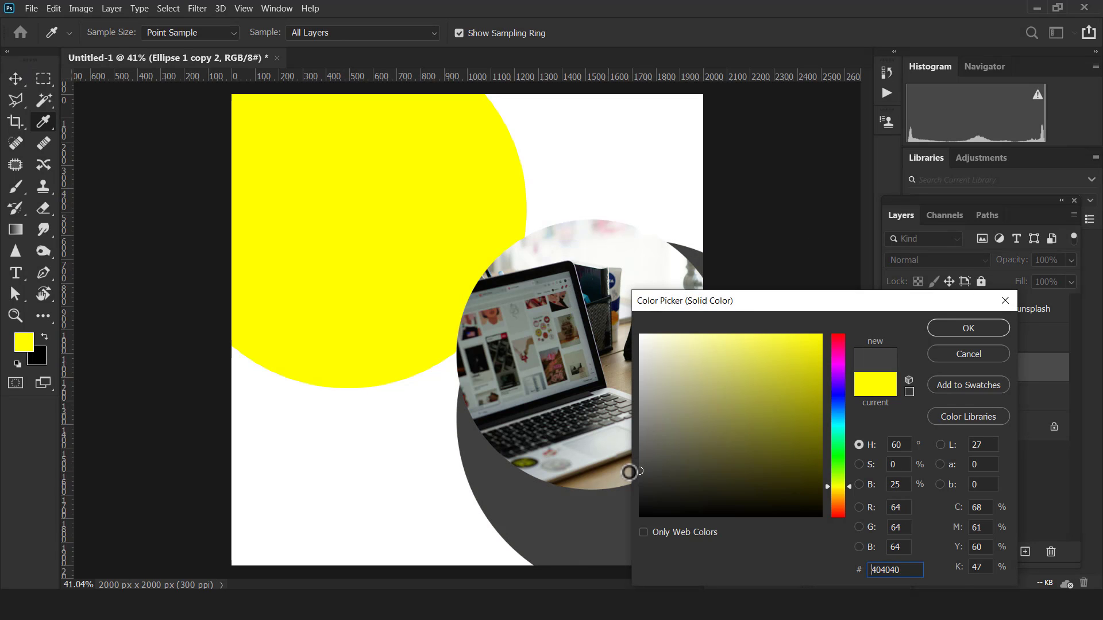
pyautogui.moveTo(629, 471)
pyautogui.mouseDown()
pyautogui.moveTo(645, 476)
pyautogui.moveTo(638, 482)
pyautogui.mouseUp()
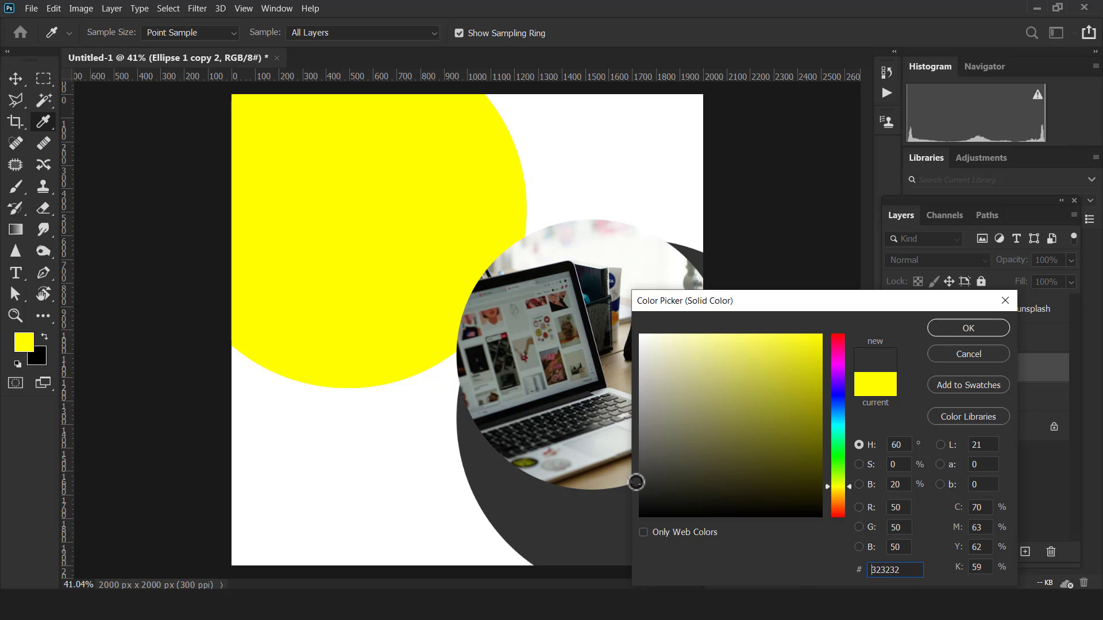
pyautogui.click(951, 333)
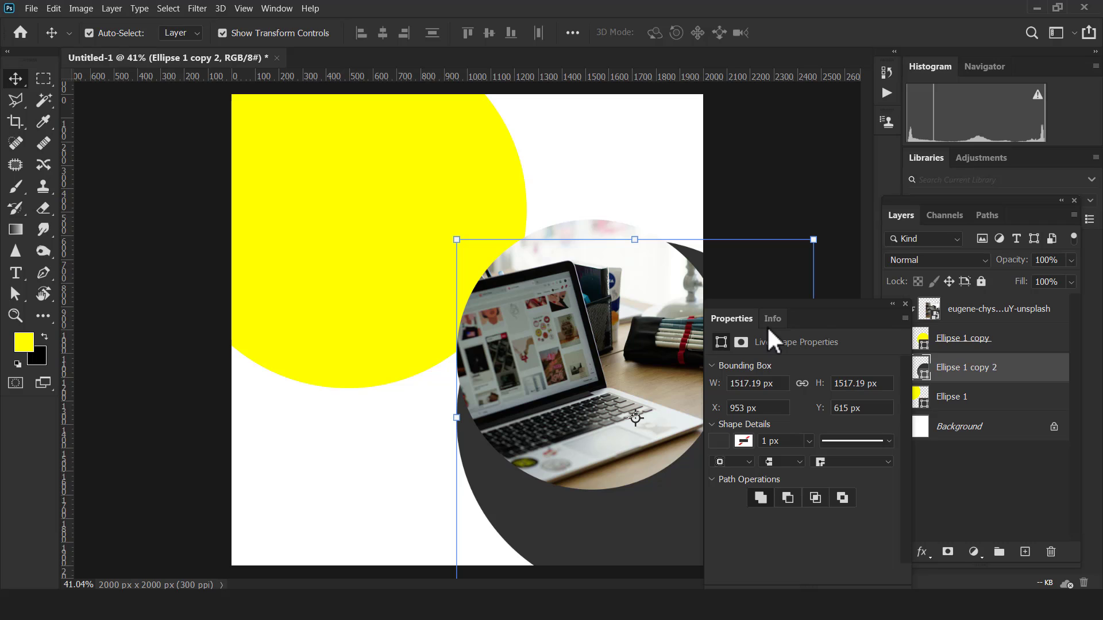
pyautogui.click(905, 305)
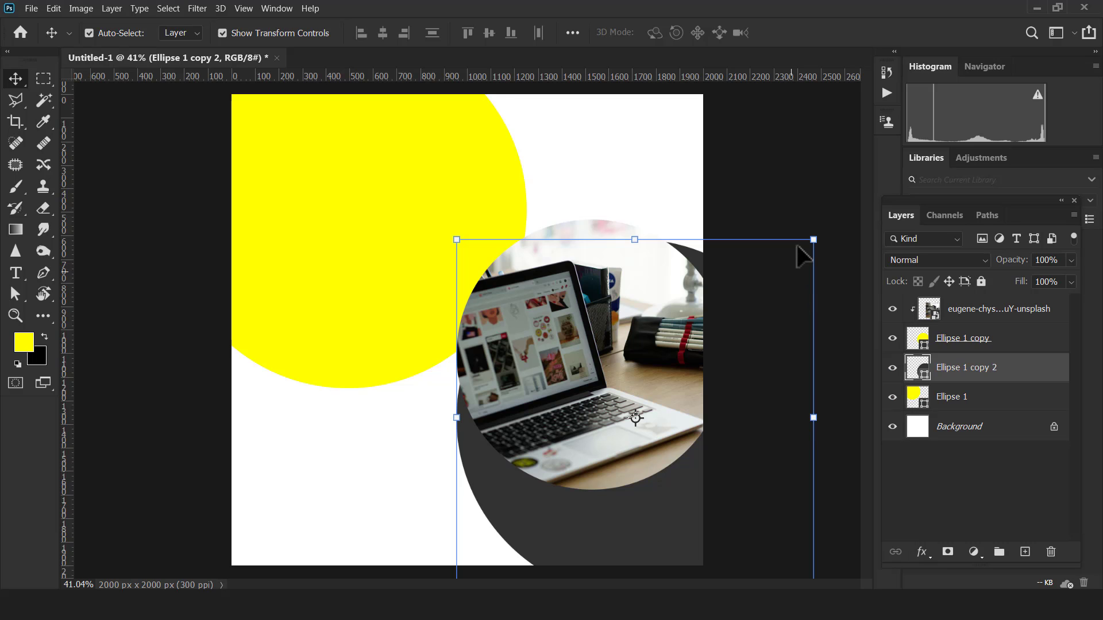
# Enlarge the dark grey circle to about 183.35% and move it into the lower-right corner behind the photo, then deselect it.
pyautogui.moveTo(815, 240); pyautogui.dragTo(912, 140)
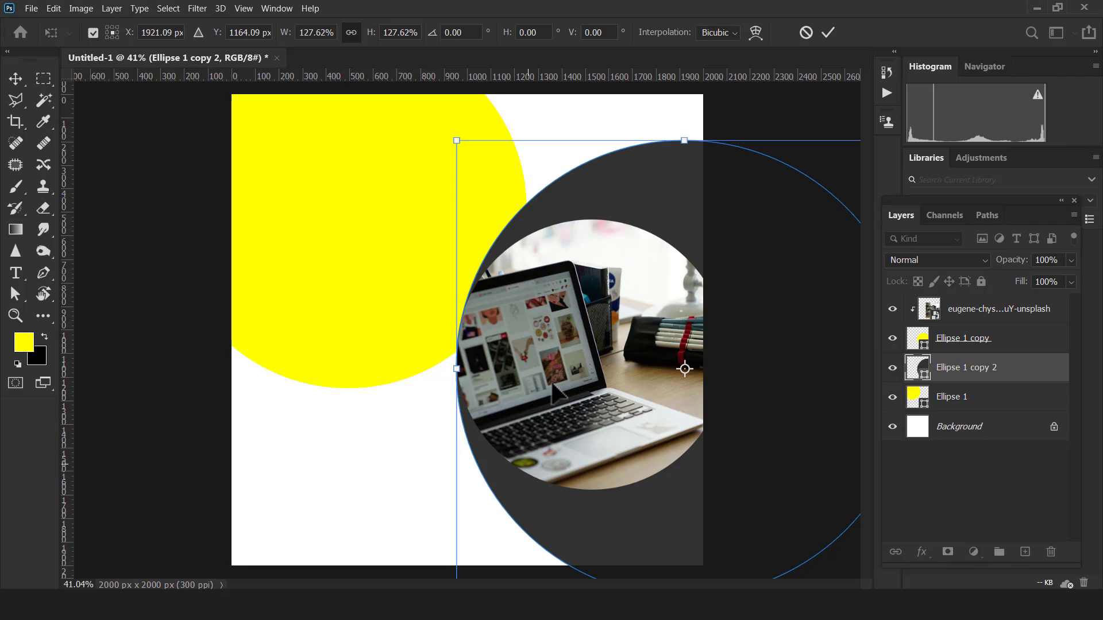
pyautogui.hotkey('ctrl', '-')
pyautogui.moveTo(457, 546); pyautogui.dragTo(384, 619)
pyautogui.moveTo(568, 496); pyautogui.dragTo(619, 494)
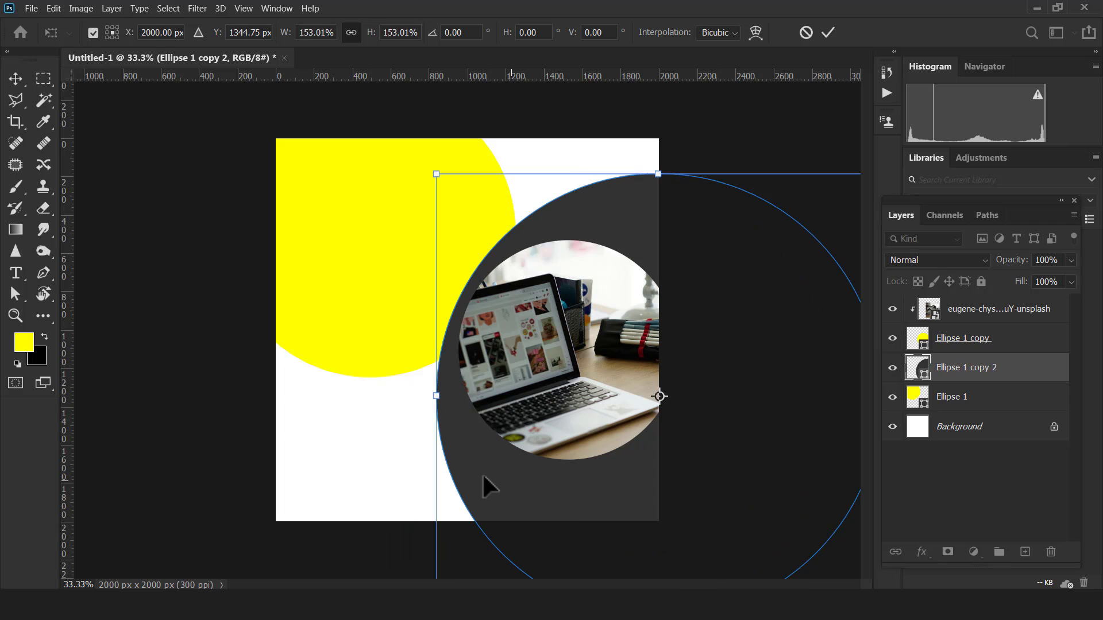
pyautogui.moveTo(506, 497); pyautogui.dragTo(545, 535)
pyautogui.moveTo(587, 496); pyautogui.dragTo(587, 508)
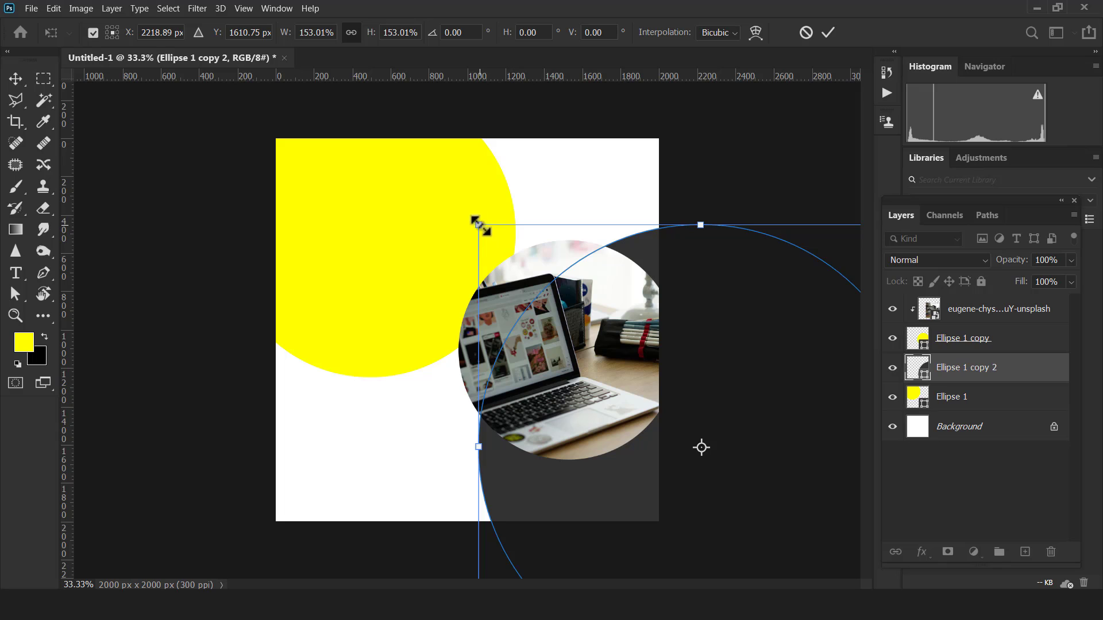
pyautogui.moveTo(479, 225); pyautogui.dragTo(391, 137)
pyautogui.moveTo(604, 239); pyautogui.dragTo(679, 315)
pyautogui.click(828, 33)
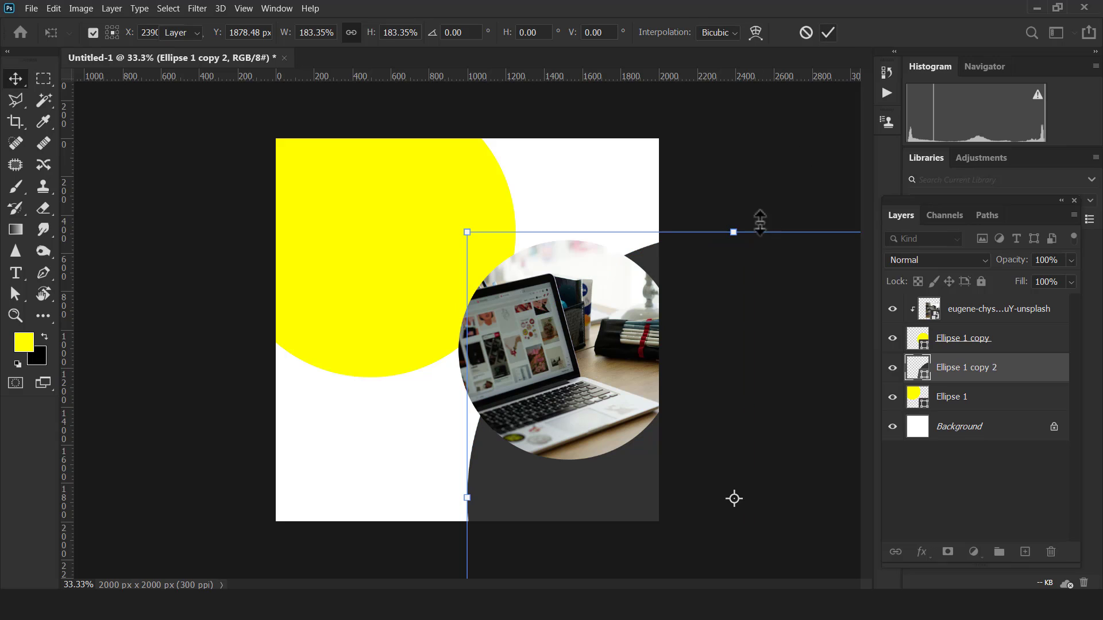
pyautogui.click(762, 213)
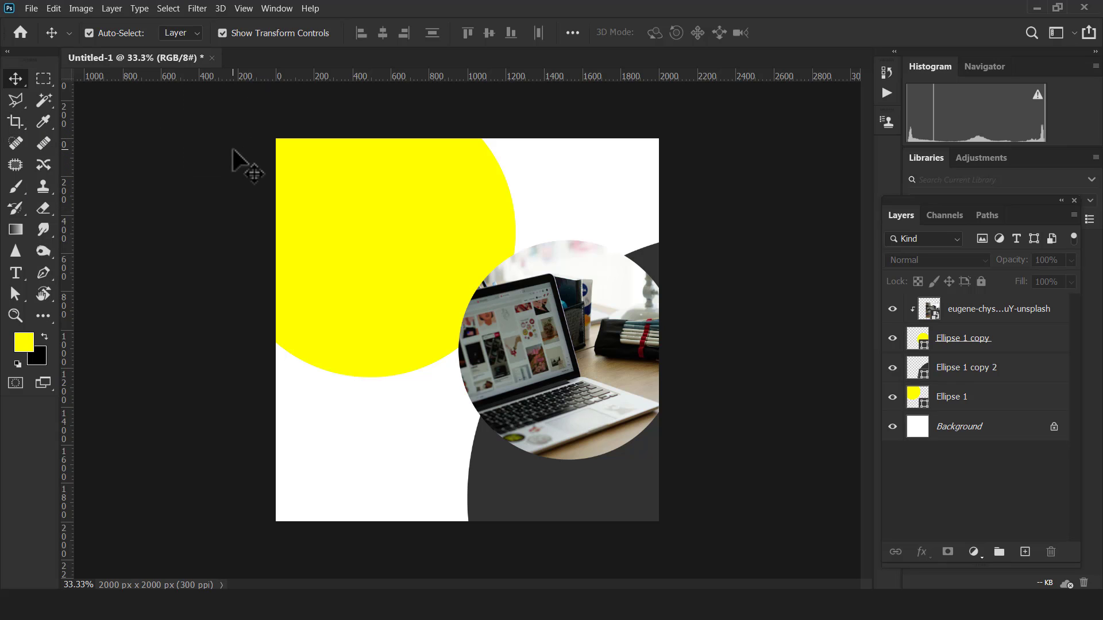
# Draw a closed triangular Pen path on the lower edge of the large yellow circle and convert it to a selection with 0 px feather.
pyautogui.press('p')
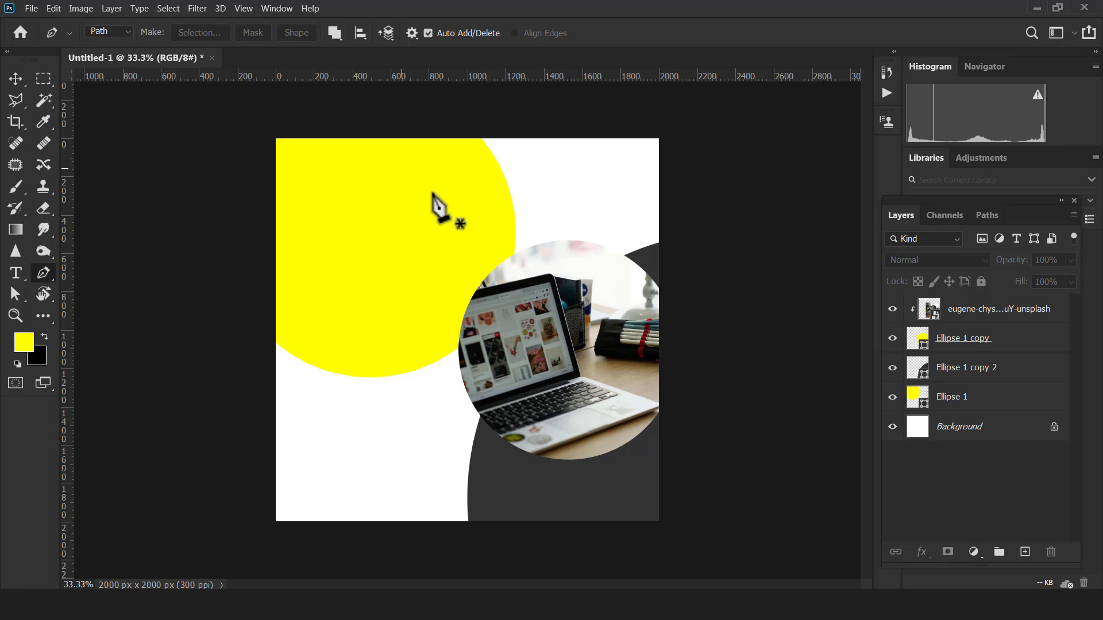
pyautogui.click(421, 367)
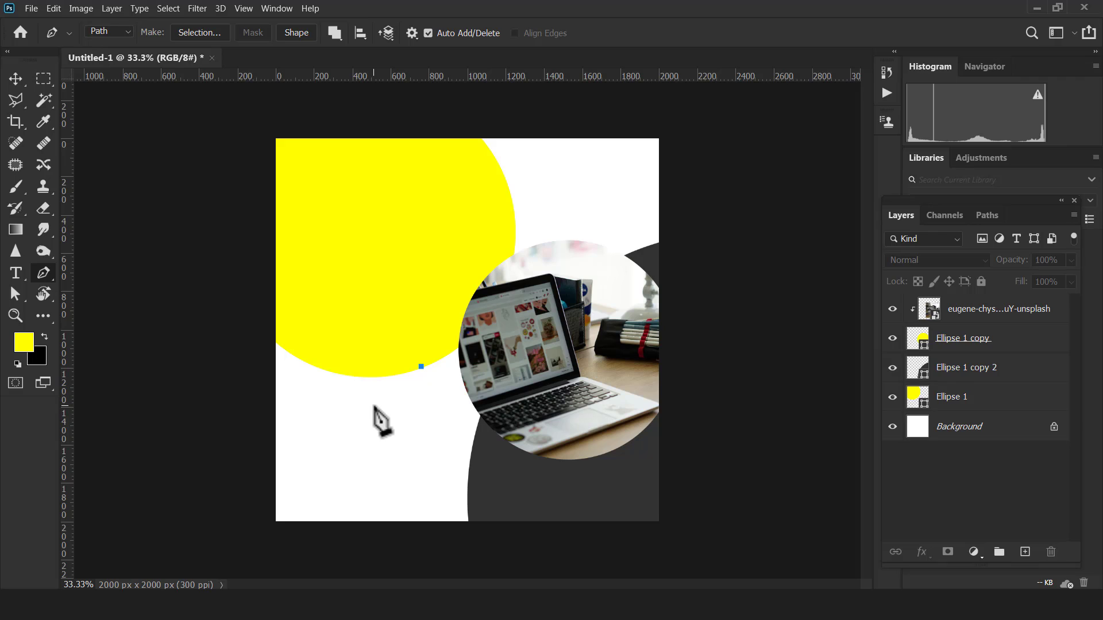
pyautogui.click(366, 413)
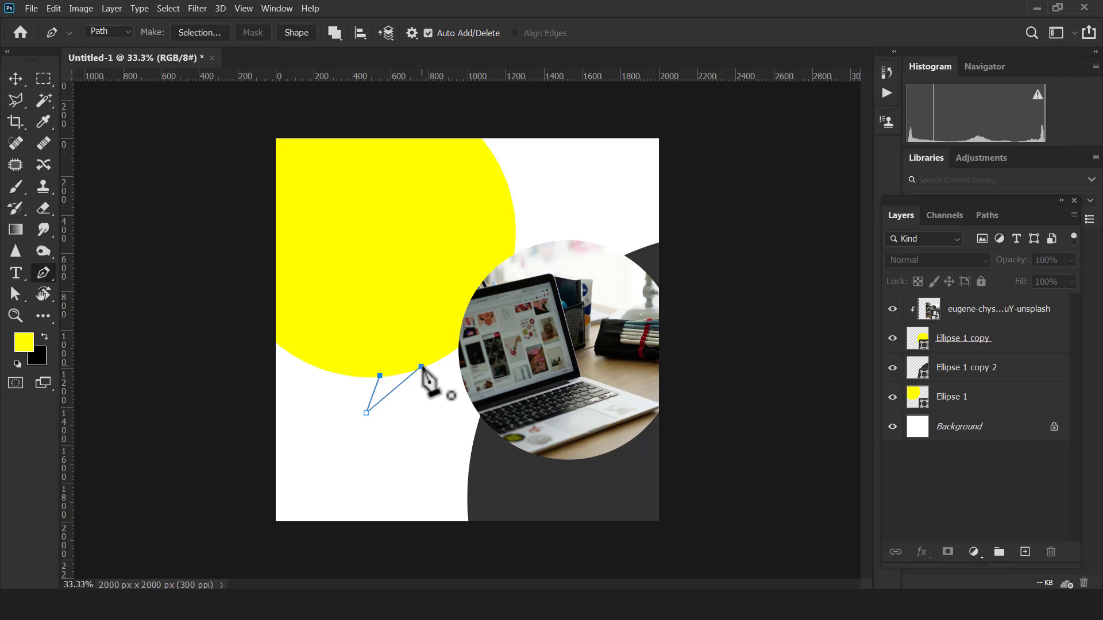
pyautogui.click(421, 367)
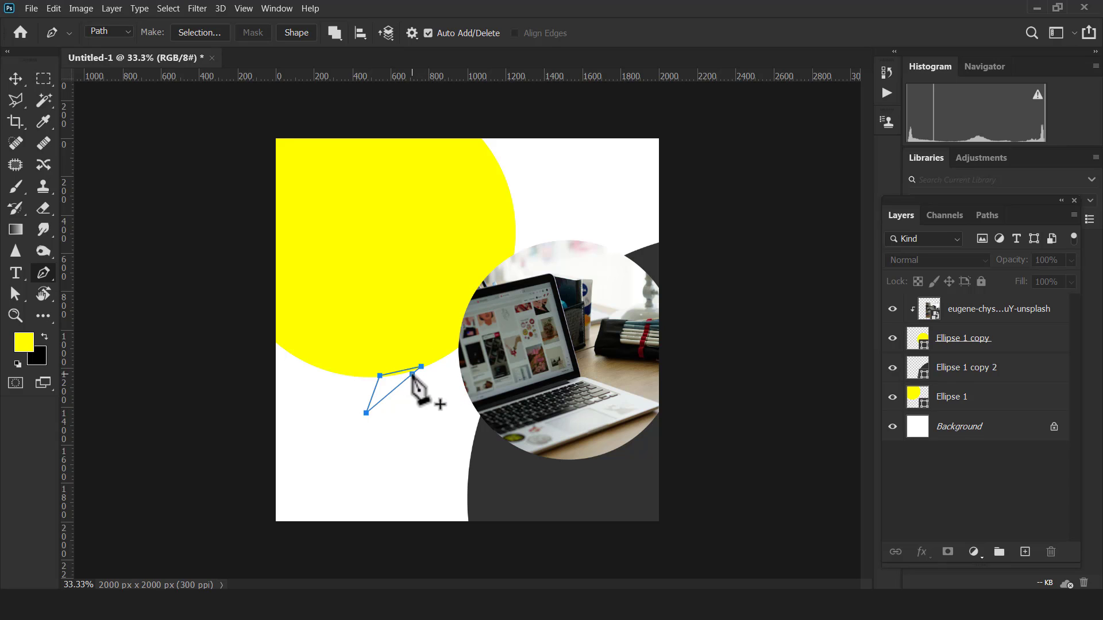
pyautogui.rightClick(405, 380)
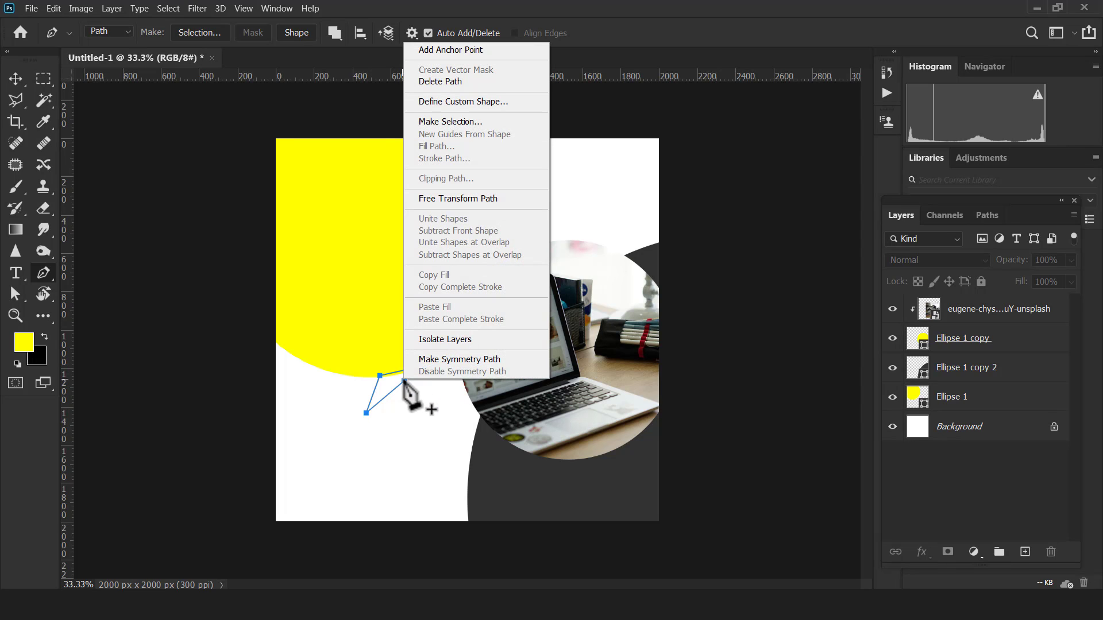
pyautogui.click(467, 122)
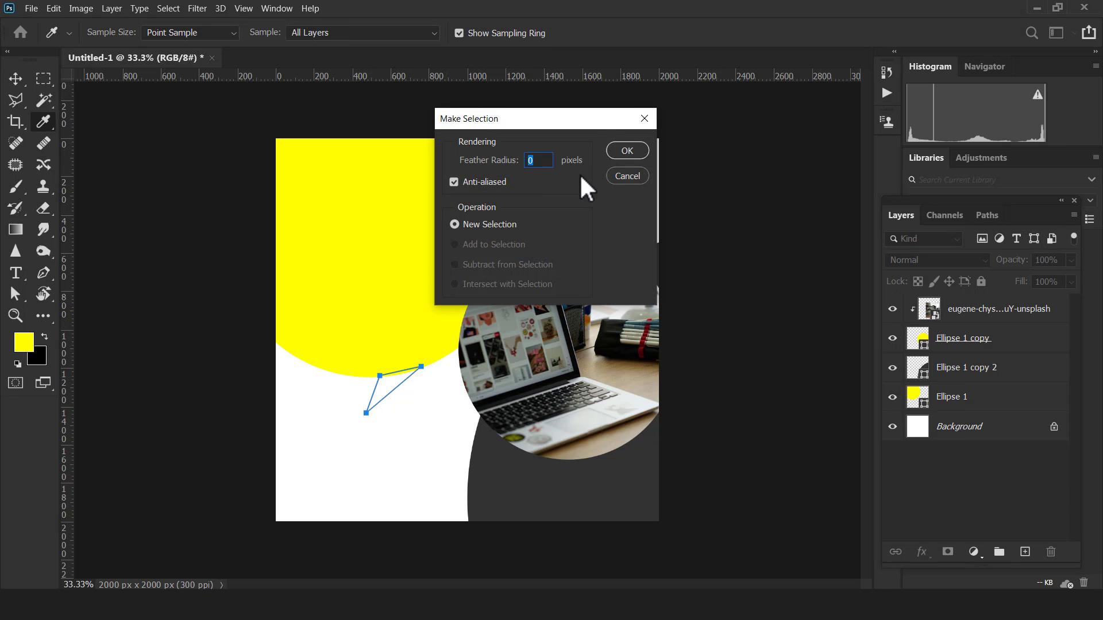
pyautogui.click(628, 150)
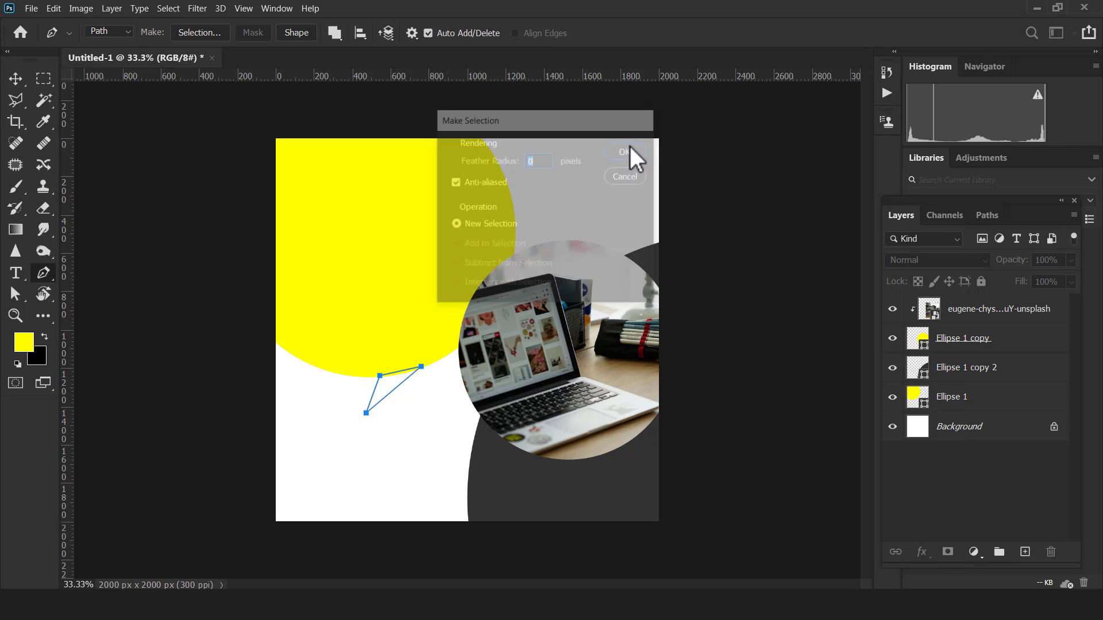
# Fill the triangular selection with the yellow foreground color on a new layer, then deselect it.
pyautogui.click(1025, 552)
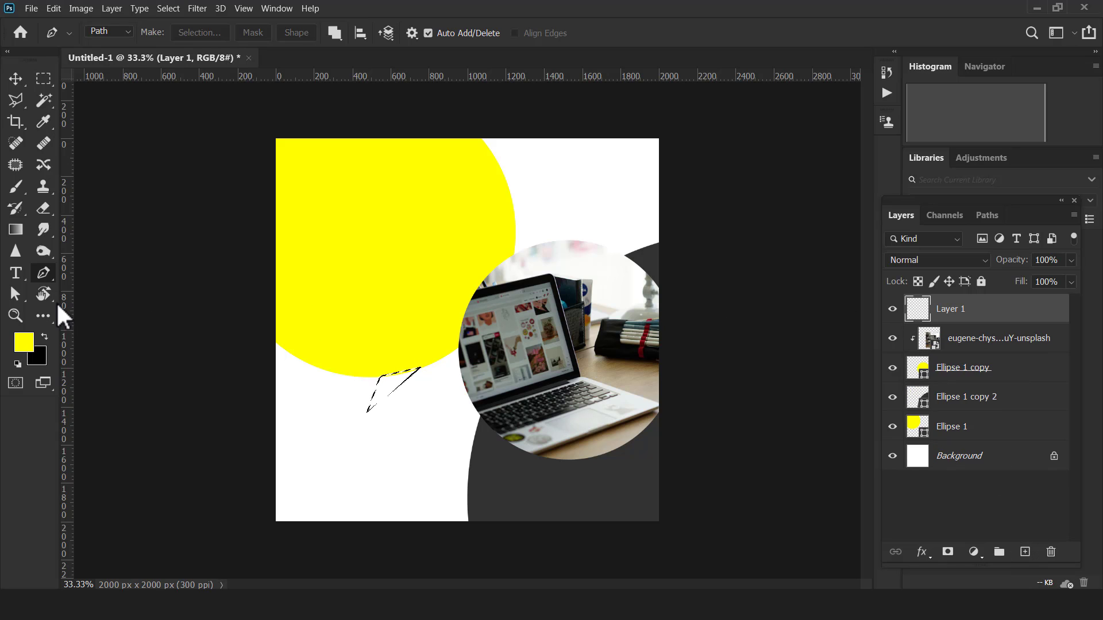
pyautogui.click(54, 8)
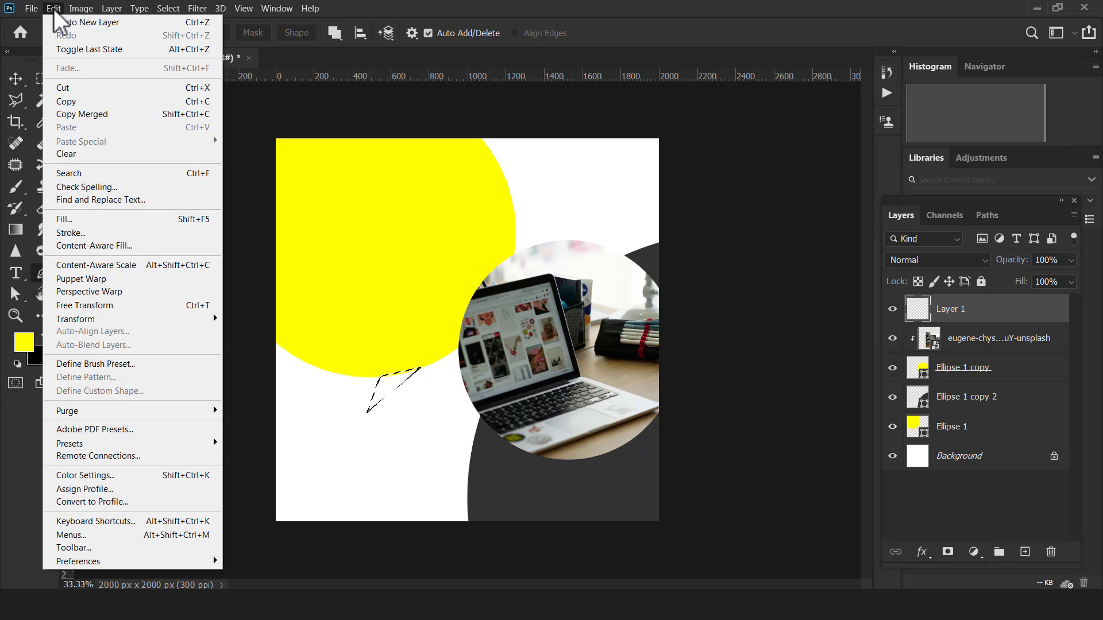
pyautogui.click(112, 219)
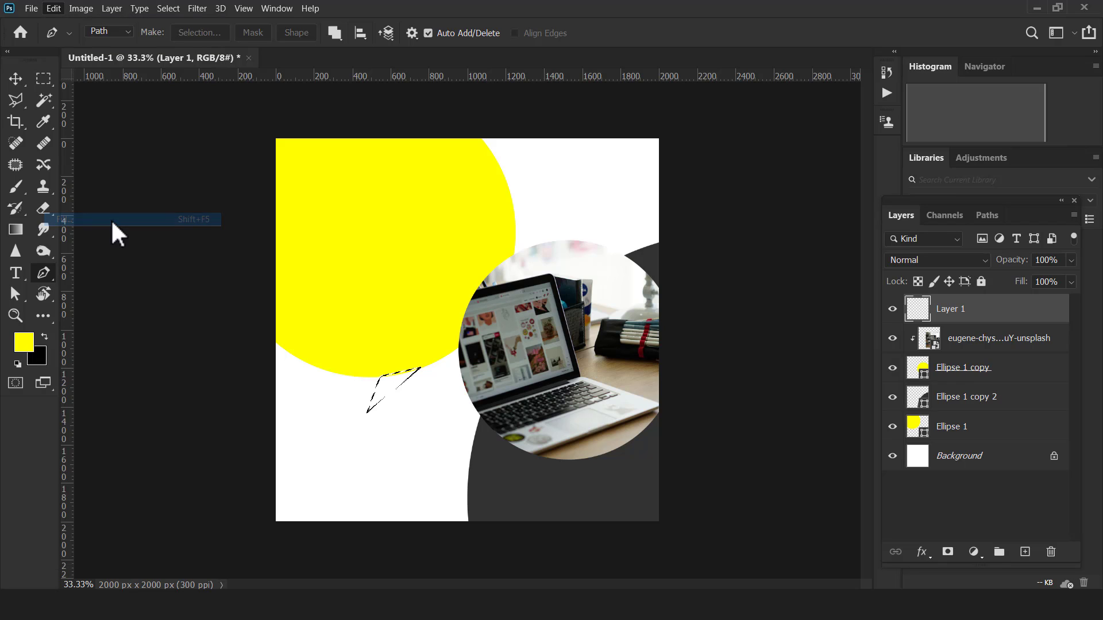
pyautogui.click(573, 151)
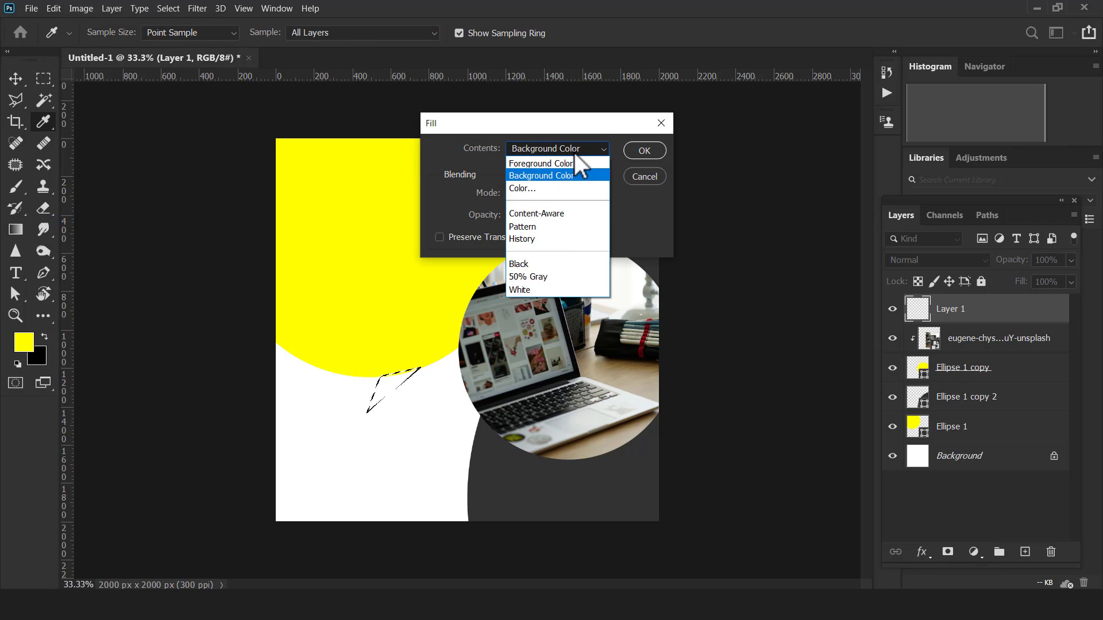
pyautogui.click(553, 162)
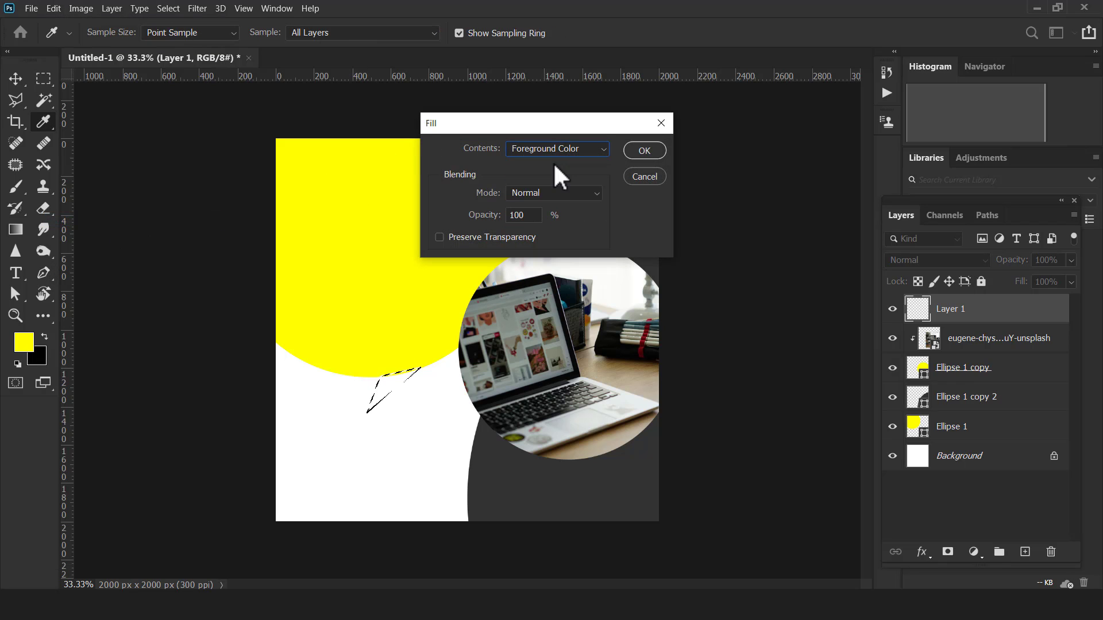
pyautogui.click(644, 151)
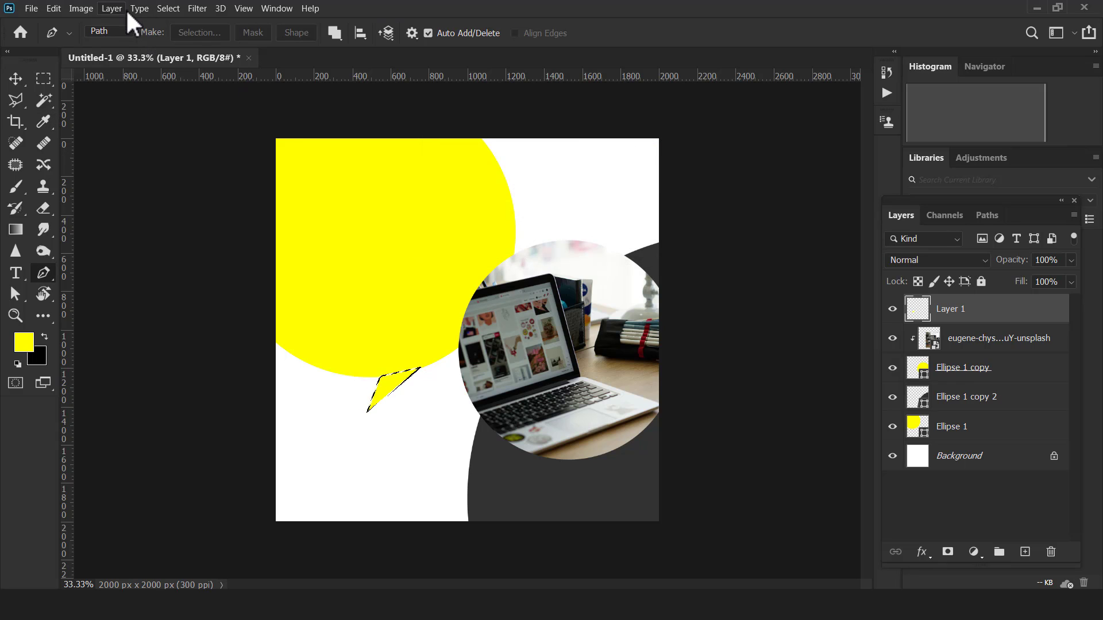
pyautogui.click(172, 10)
pyautogui.click(212, 36)
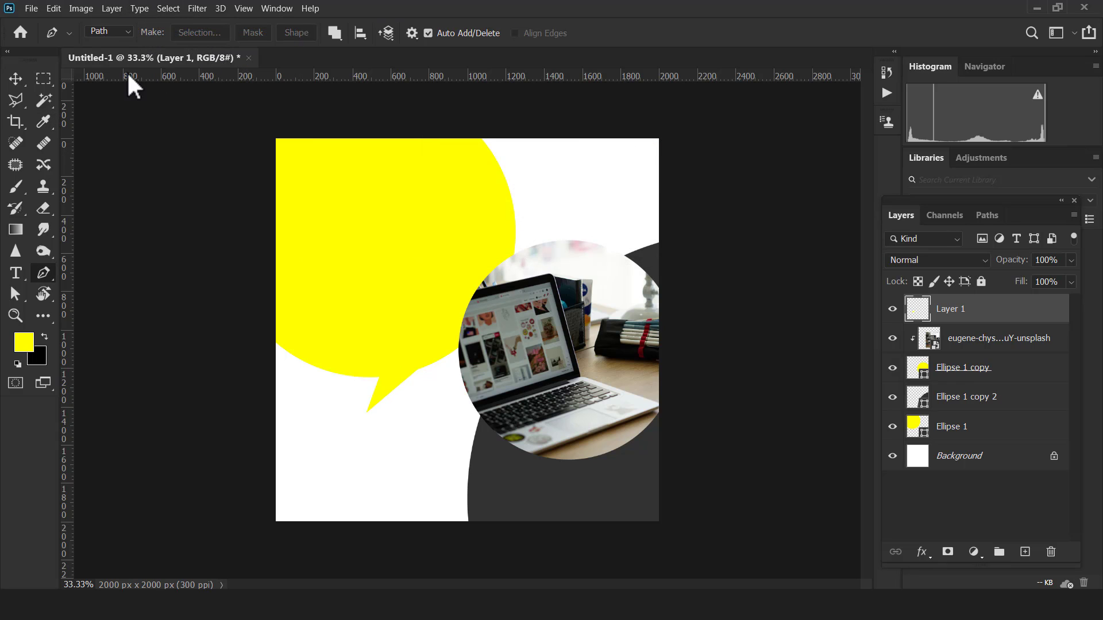
# Move the yellow triangle slightly up and to the right along the circle's lower edge to form a speech-bubble tail, then deselect it.
pyautogui.click(16, 77)
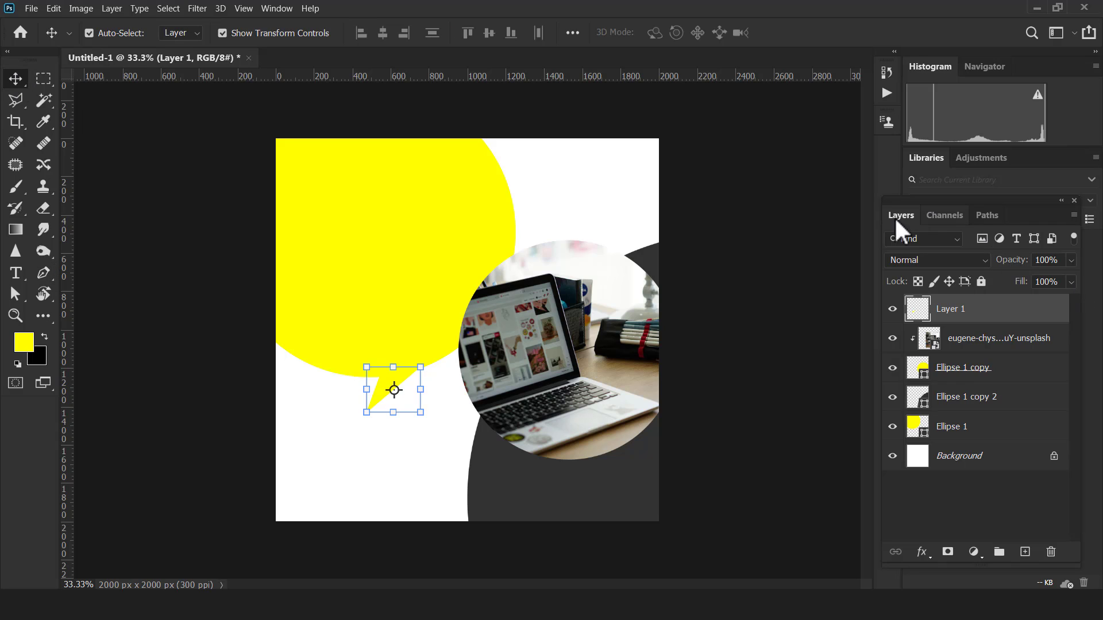
pyautogui.click(388, 497)
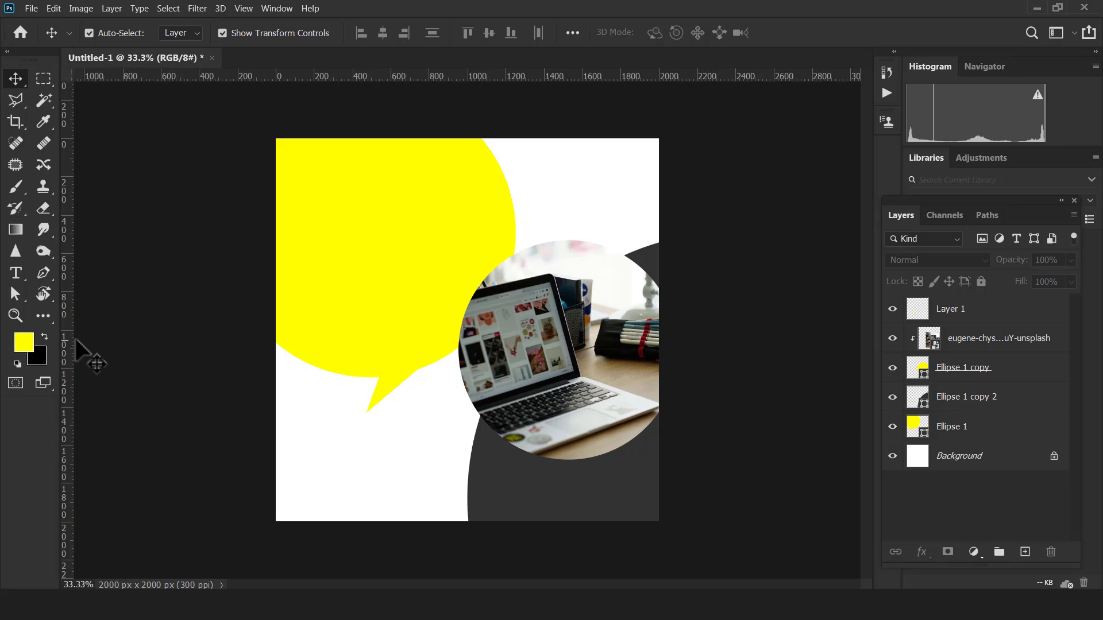
pyautogui.moveTo(394, 394); pyautogui.dragTo(406, 386)
pyautogui.click(188, 404)
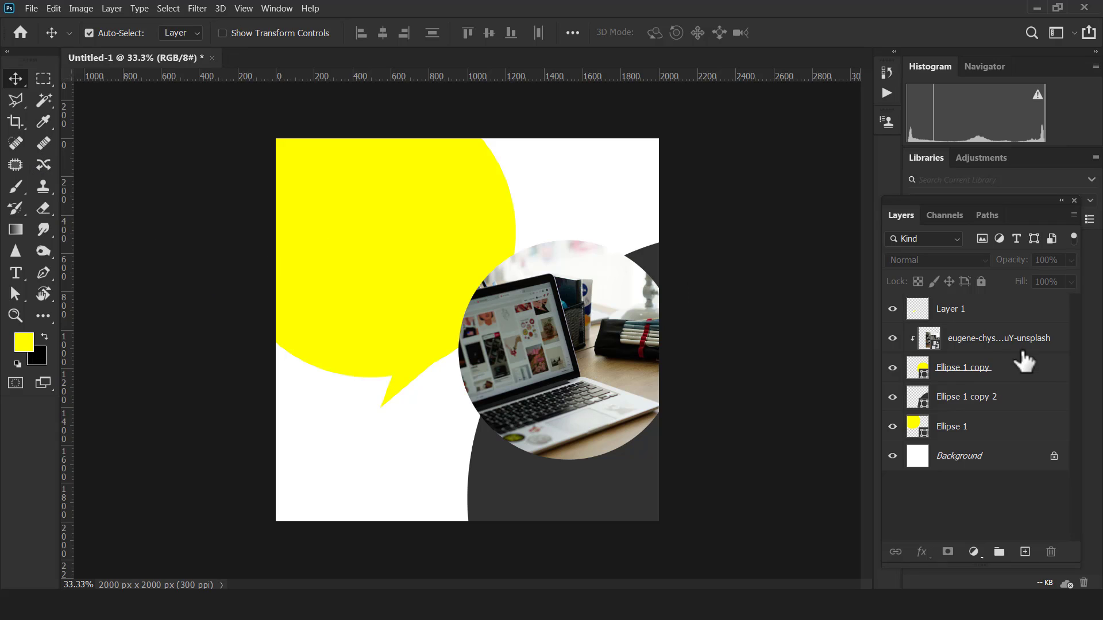
# Fully lock all three ellipse layers, the laptop photo layer and the speech-bubble tail layer, then deselect.
pyautogui.click(994, 430)
pyautogui.click(982, 282)
pyautogui.click(1005, 404)
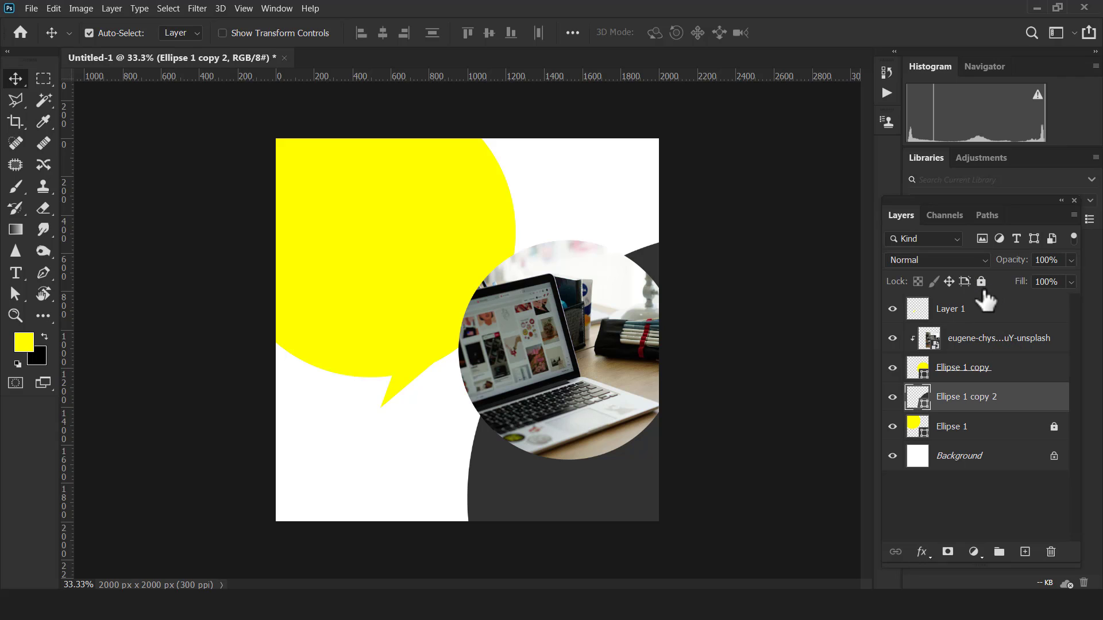
pyautogui.click(981, 281)
pyautogui.click(988, 367)
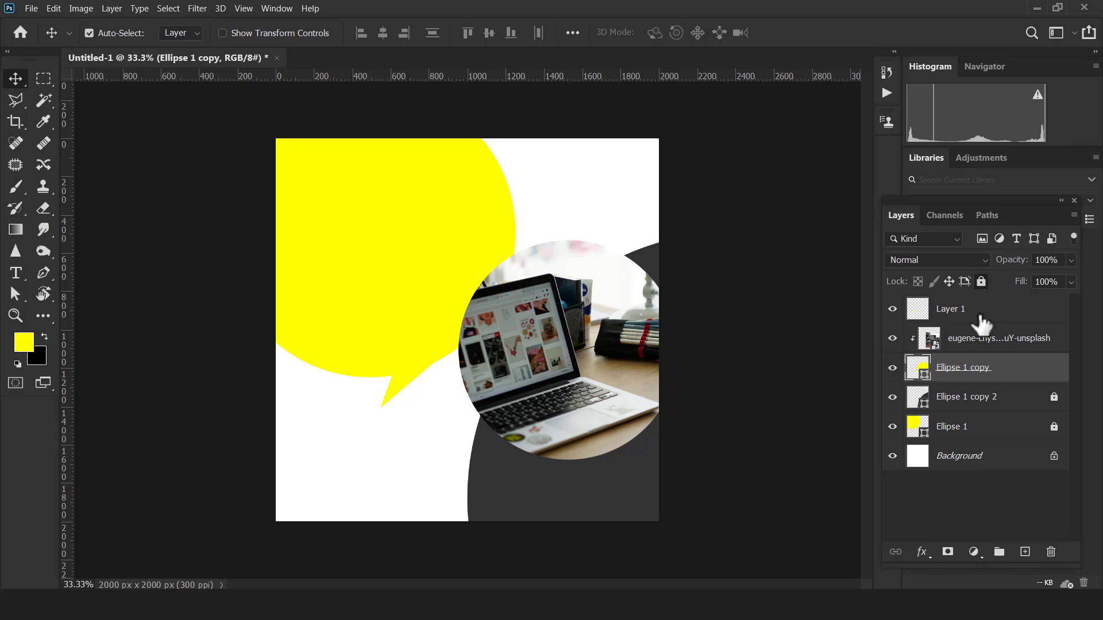
pyautogui.click(995, 348)
pyautogui.click(981, 281)
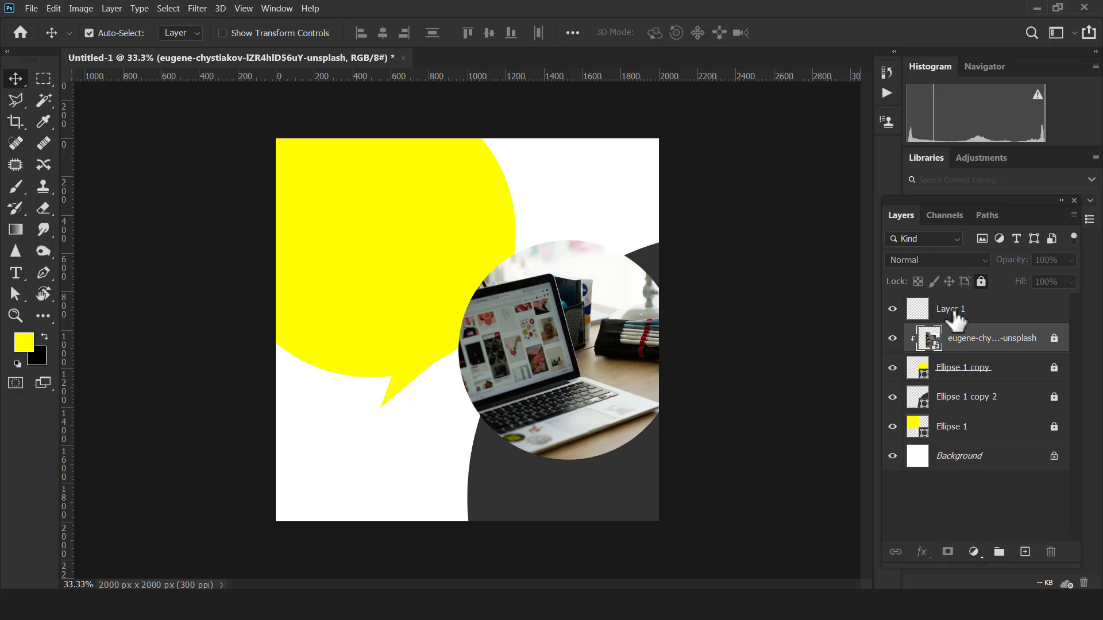
pyautogui.click(973, 309)
pyautogui.click(982, 282)
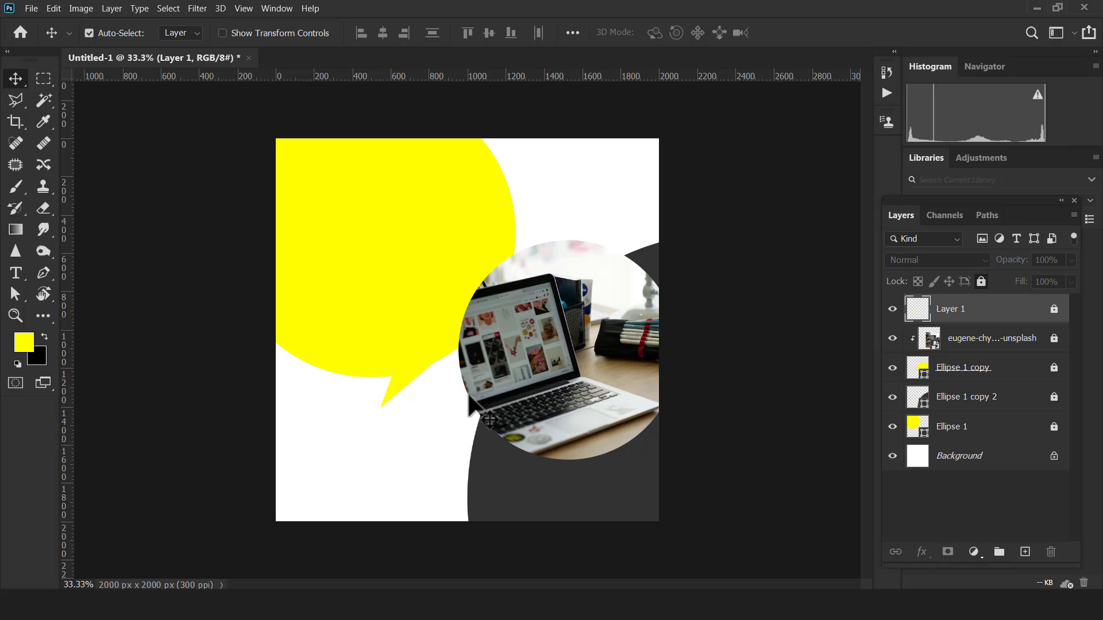
pyautogui.click(363, 481)
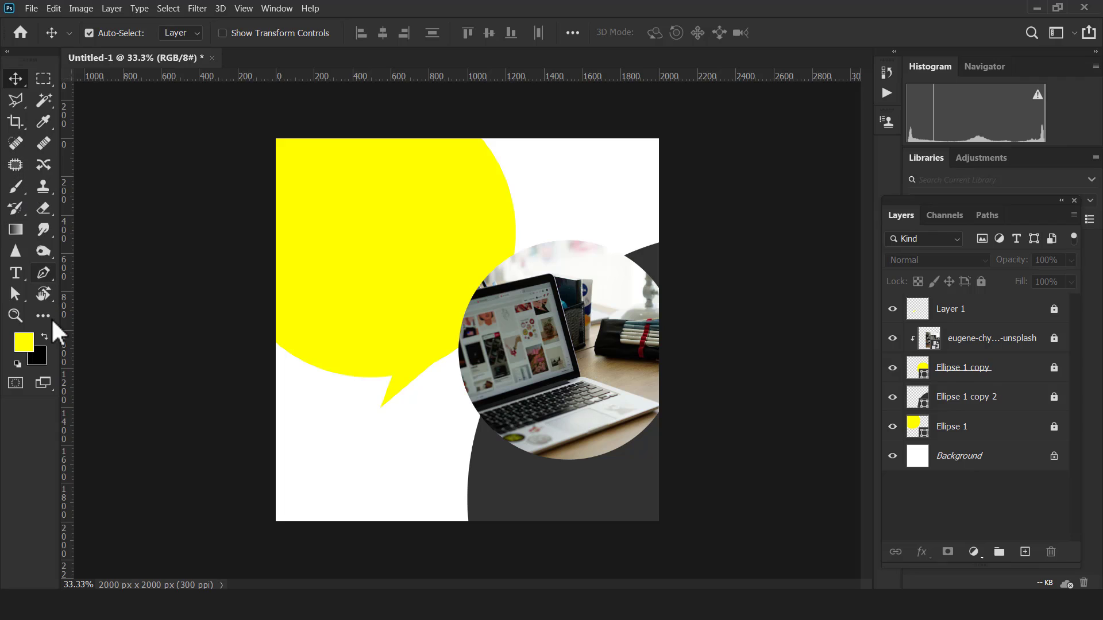
# Add black Lato Regular text reading "Digital Marketing" on two lines in the upper part of the yellow speech bubble.
pyautogui.click(16, 273)
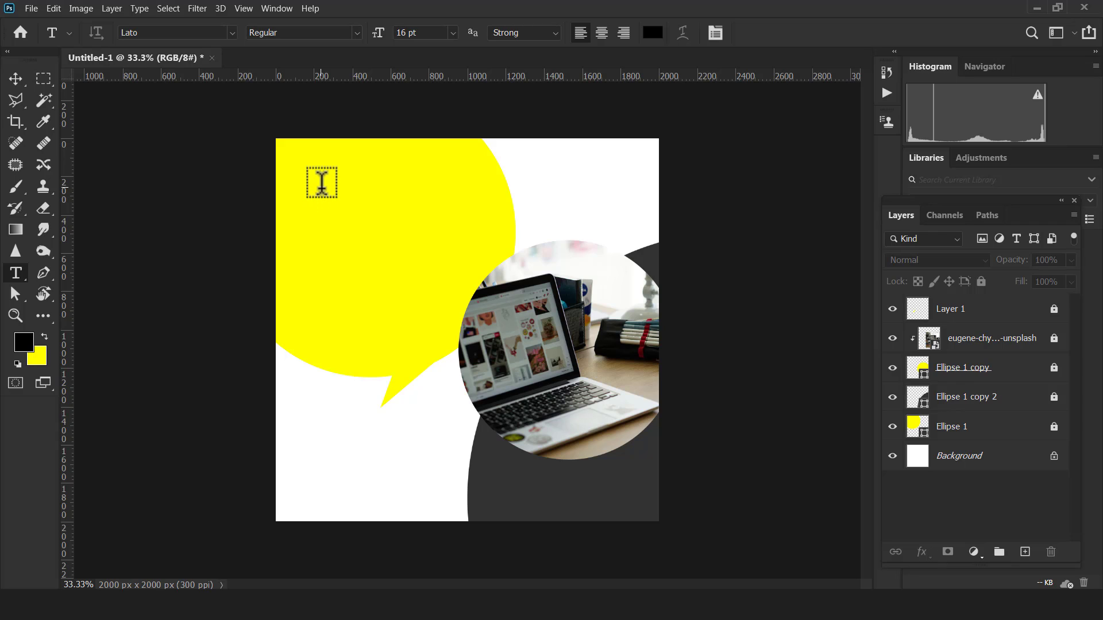
pyautogui.click(322, 183)
pyautogui.click(322, 182)
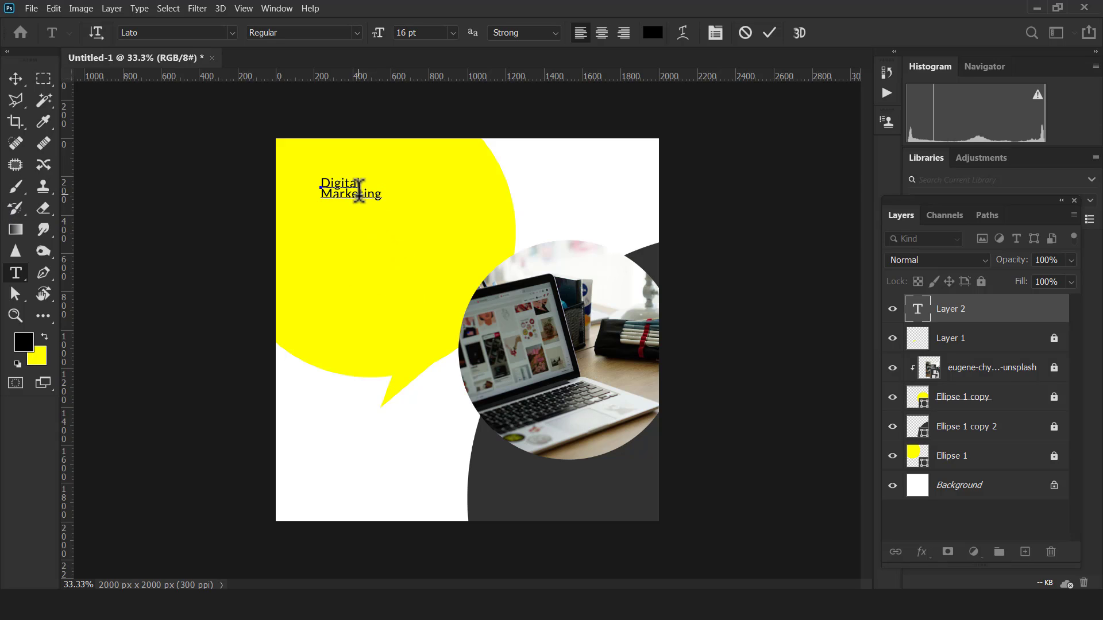
# Select both text lines and group the floating Character and Paragraph settings together beside the canvas, with the Character settings showing.
pyautogui.doubleClick(359, 193)
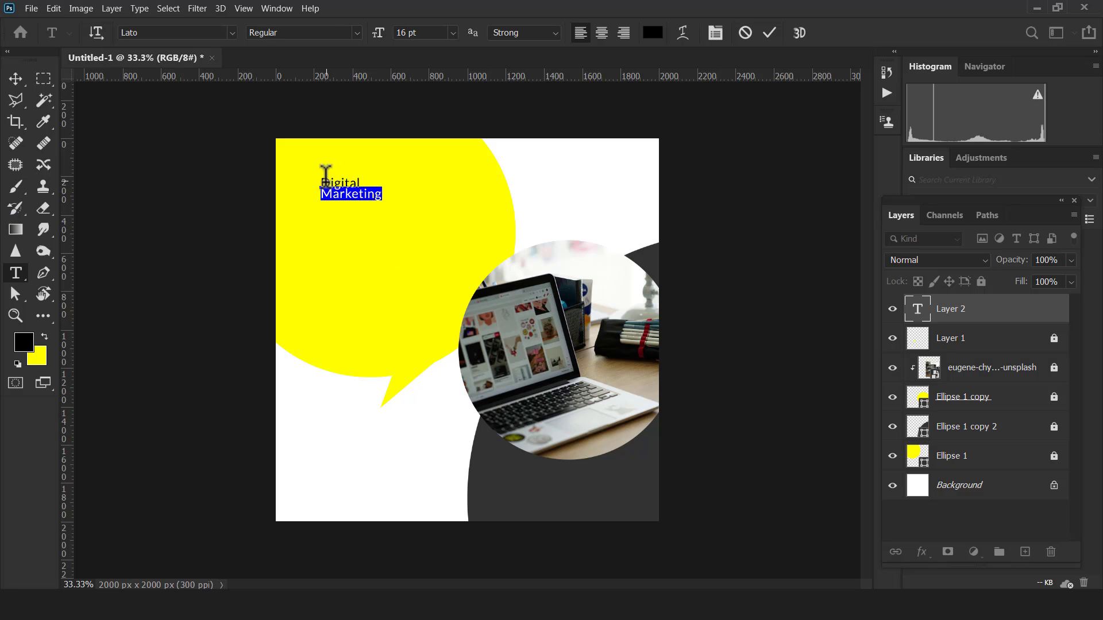
pyautogui.keyDown('shift'); pyautogui.click(325, 176); pyautogui.keyUp('shift')
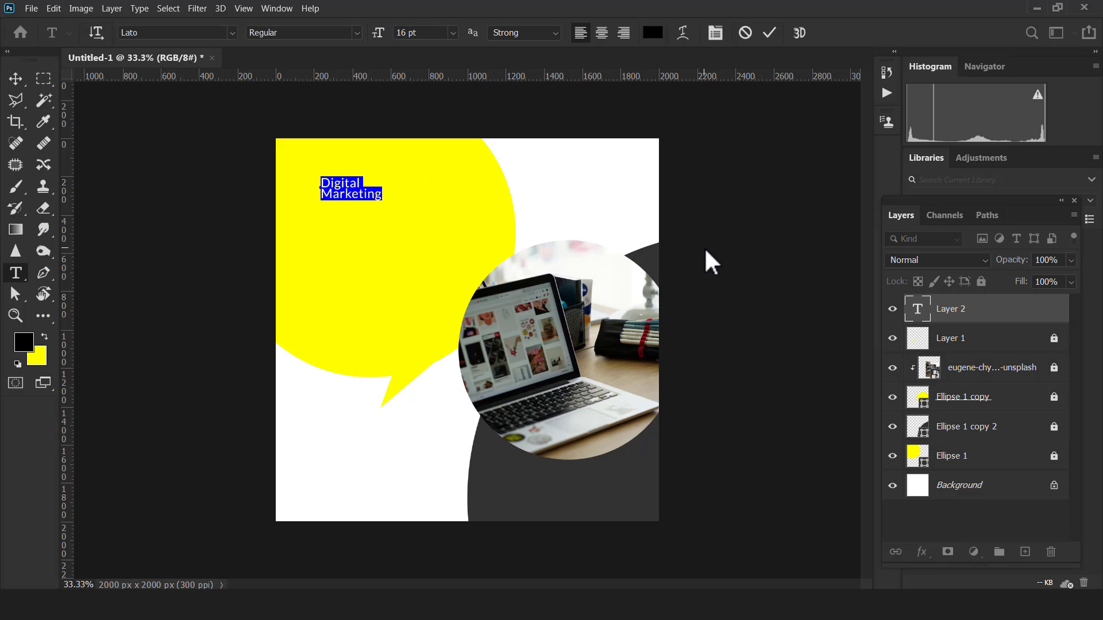
pyautogui.click(716, 35)
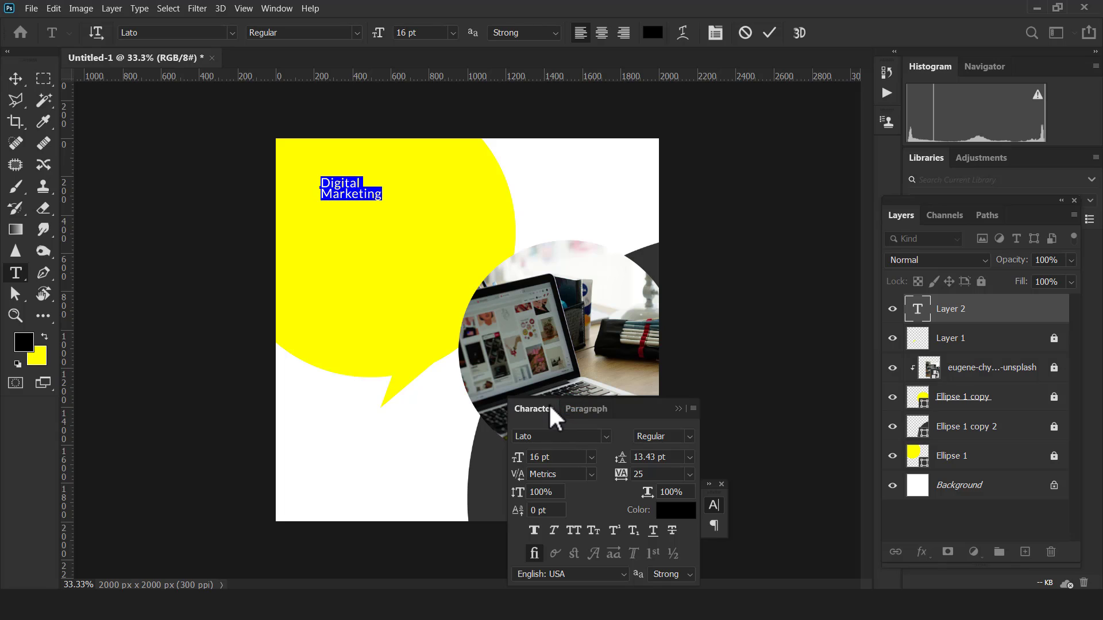
pyautogui.moveTo(552, 409)
pyautogui.mouseDown()
pyautogui.moveTo(725, 326)
pyautogui.moveTo(722, 310)
pyautogui.mouseUp()
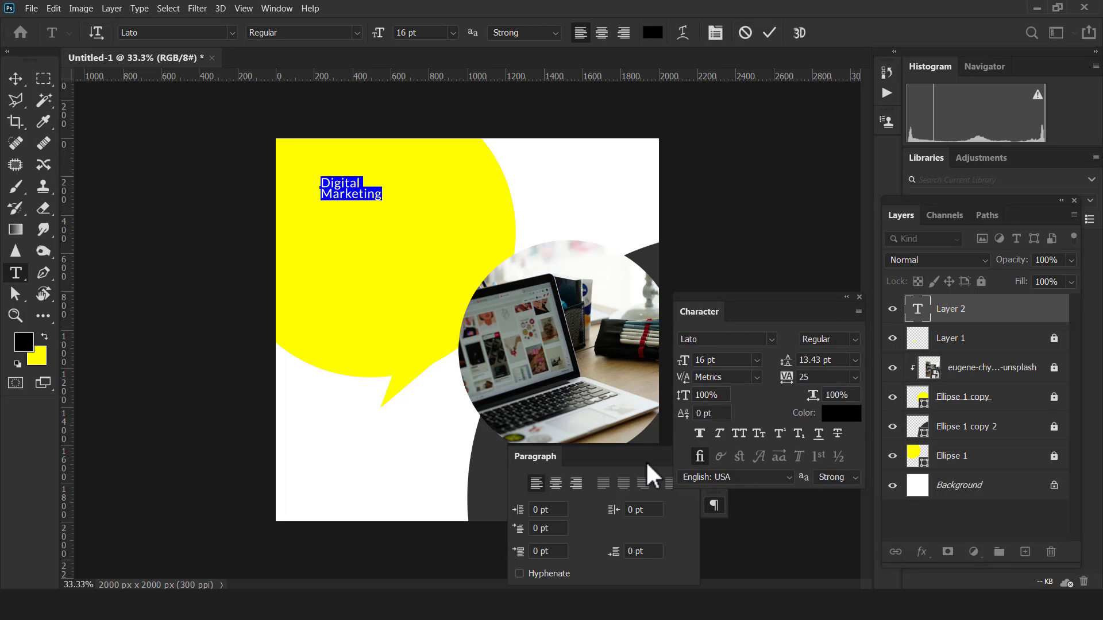
pyautogui.moveTo(547, 458); pyautogui.dragTo(757, 321)
pyautogui.click(699, 312)
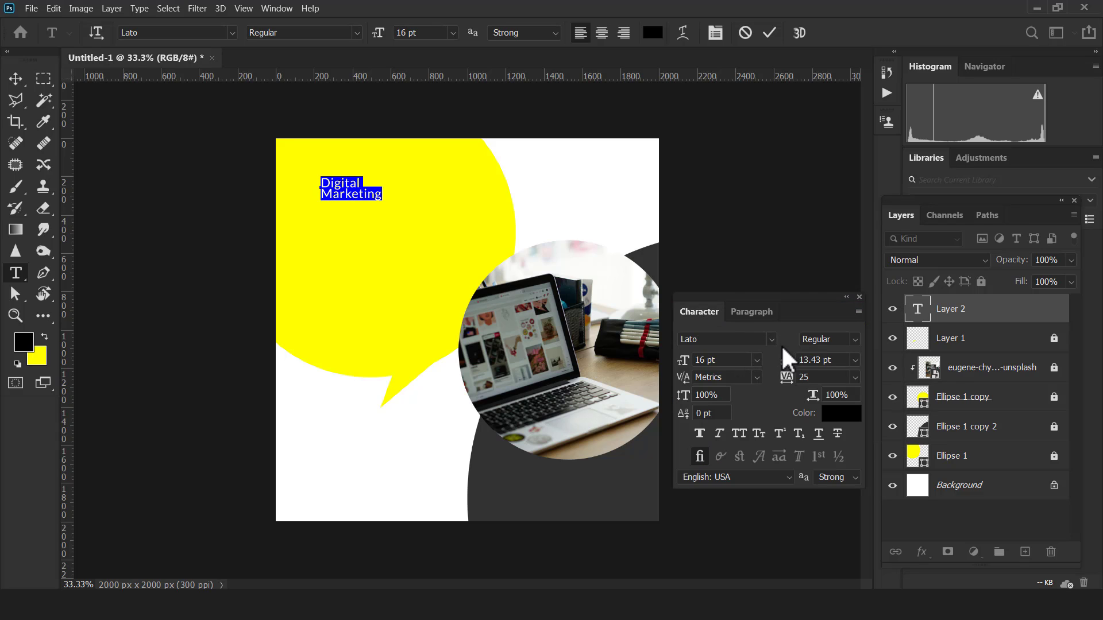
# Try font sizes of 30 pt and 72 pt on the selected text, and settle on 60 pt.
pyautogui.click(756, 361)
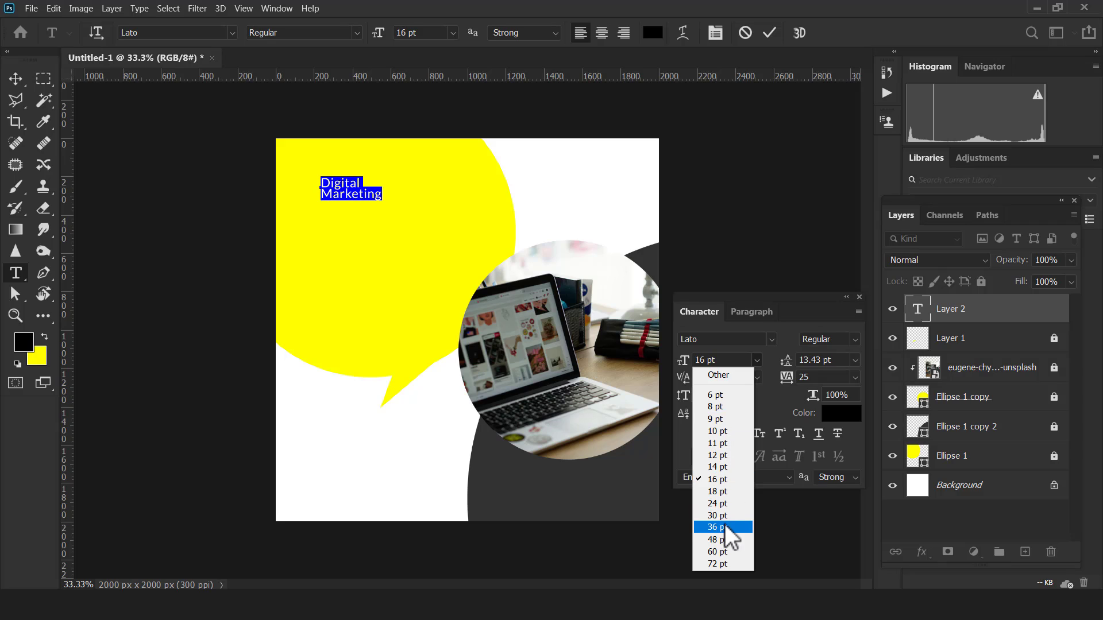
pyautogui.click(725, 517)
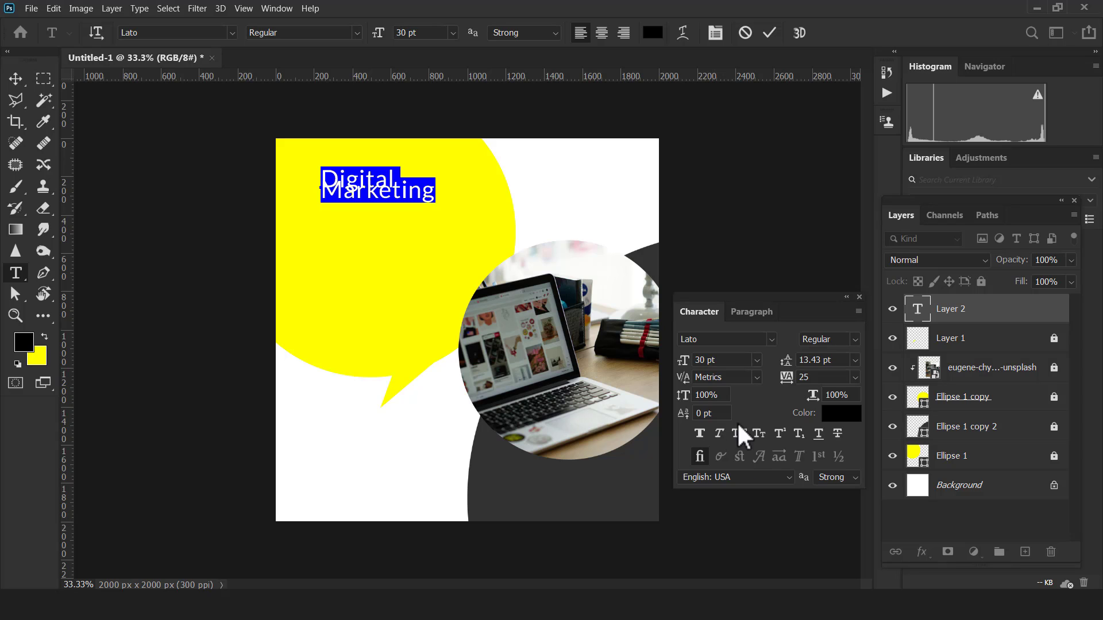
pyautogui.click(757, 360)
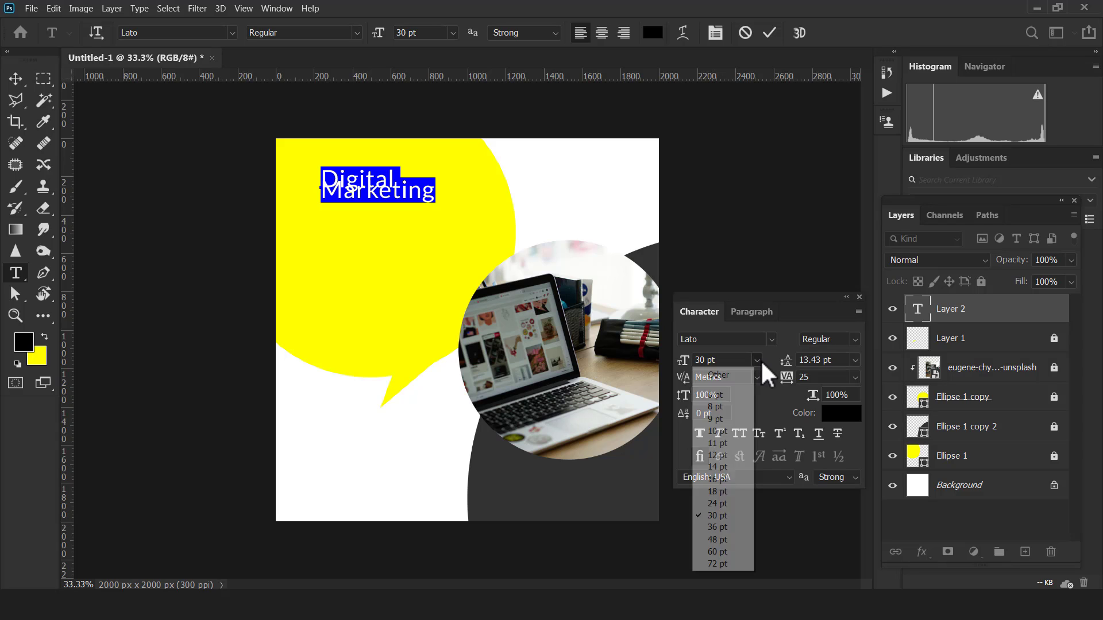
pyautogui.click(727, 567)
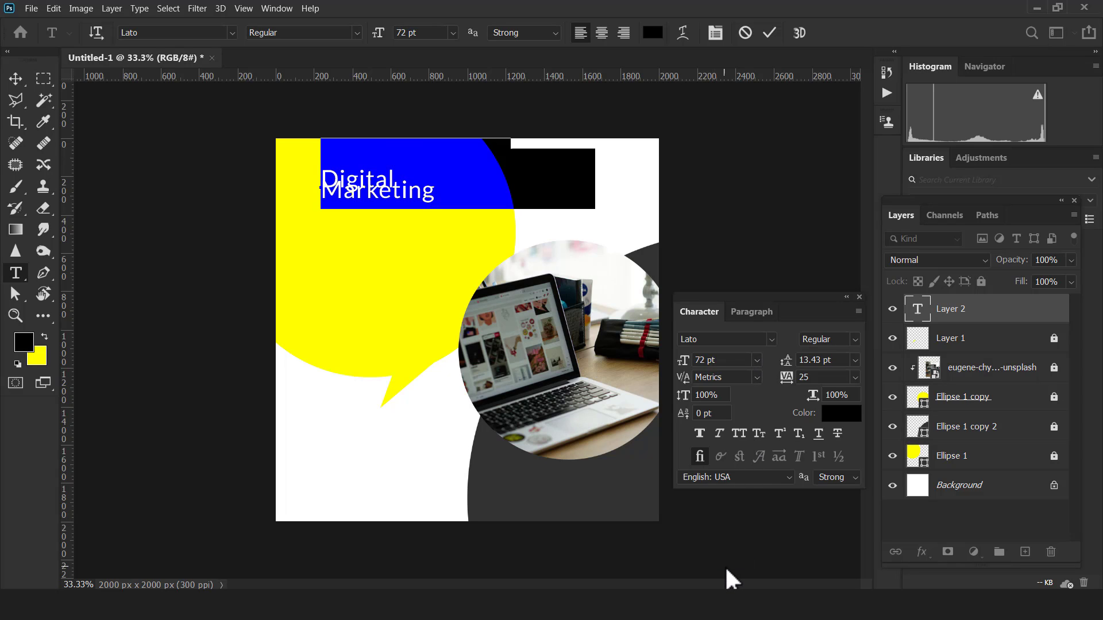
pyautogui.click(757, 360)
pyautogui.click(731, 552)
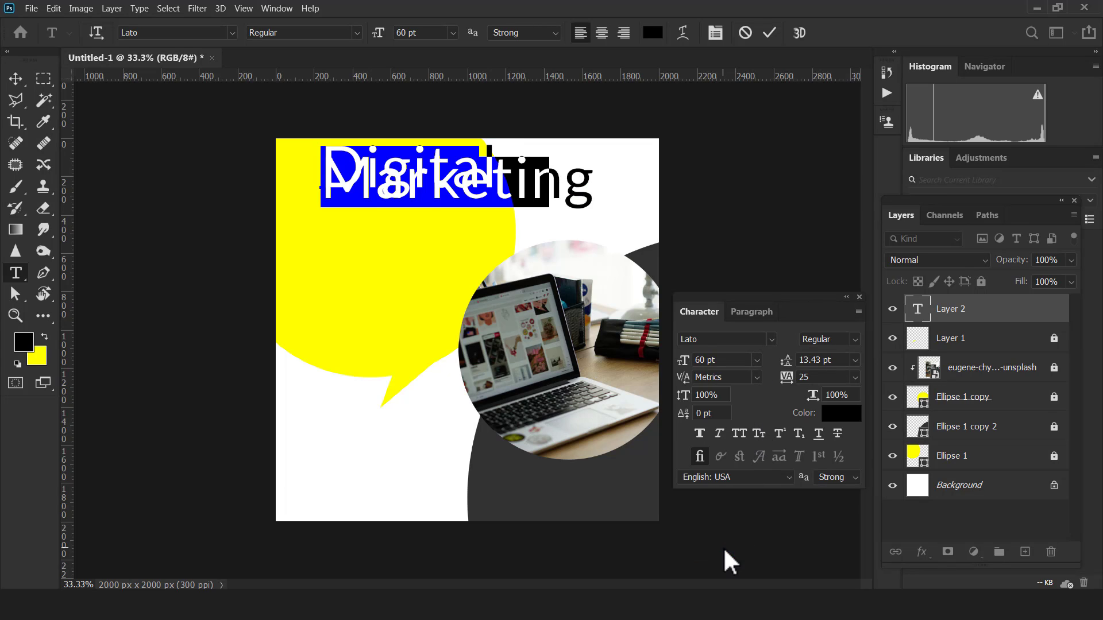
# Try a leading of 48 pt on the two selected text lines, and settle on 60 pt.
pyautogui.click(854, 360)
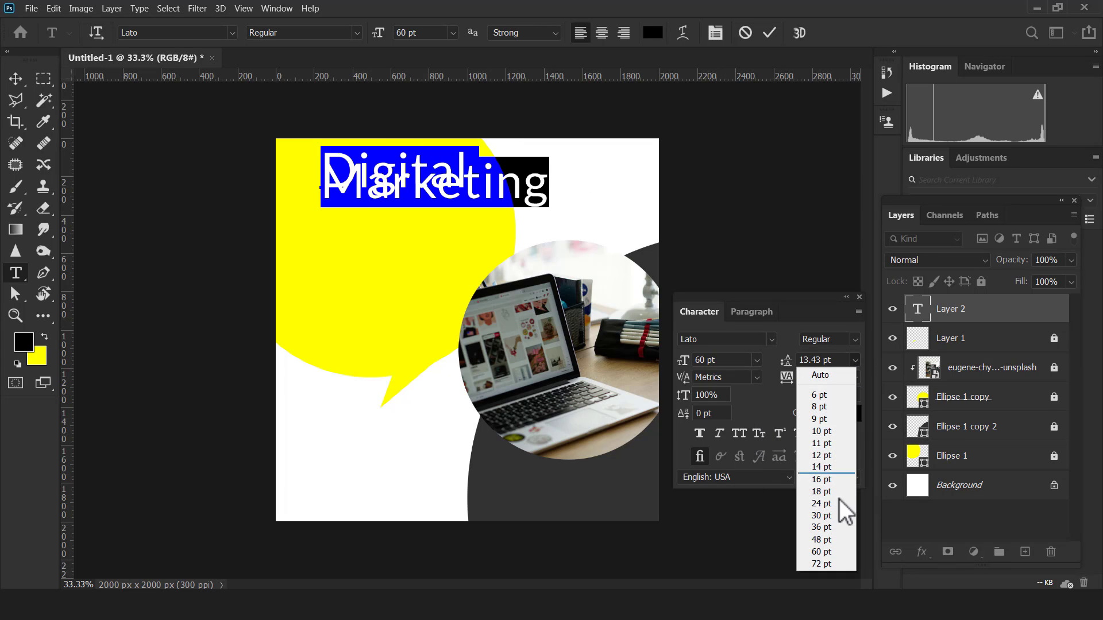
pyautogui.click(827, 540)
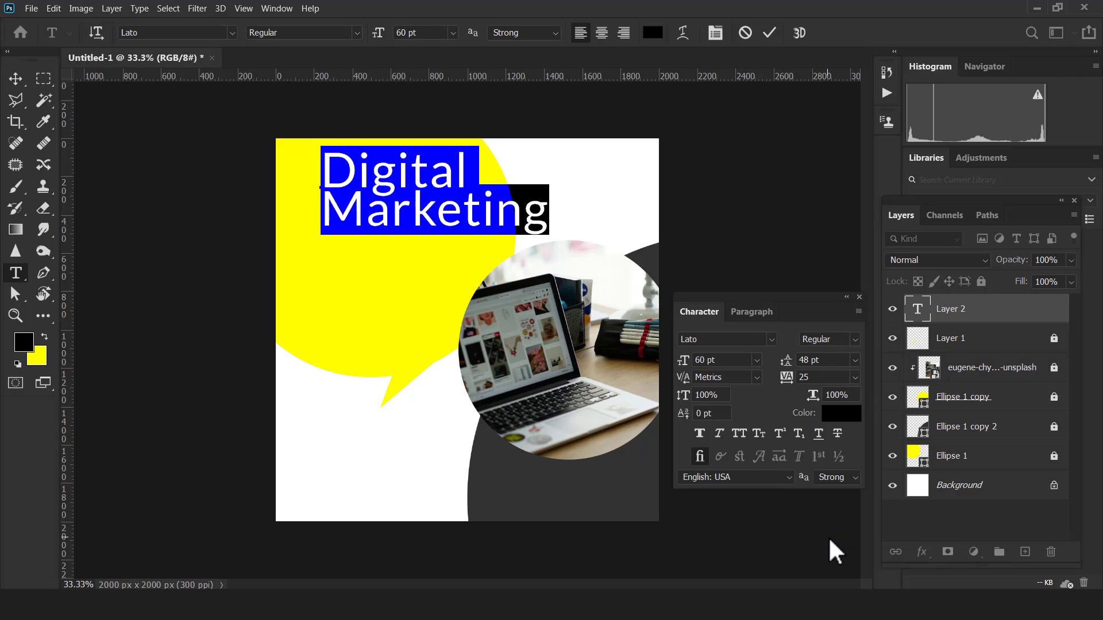
pyautogui.click(855, 360)
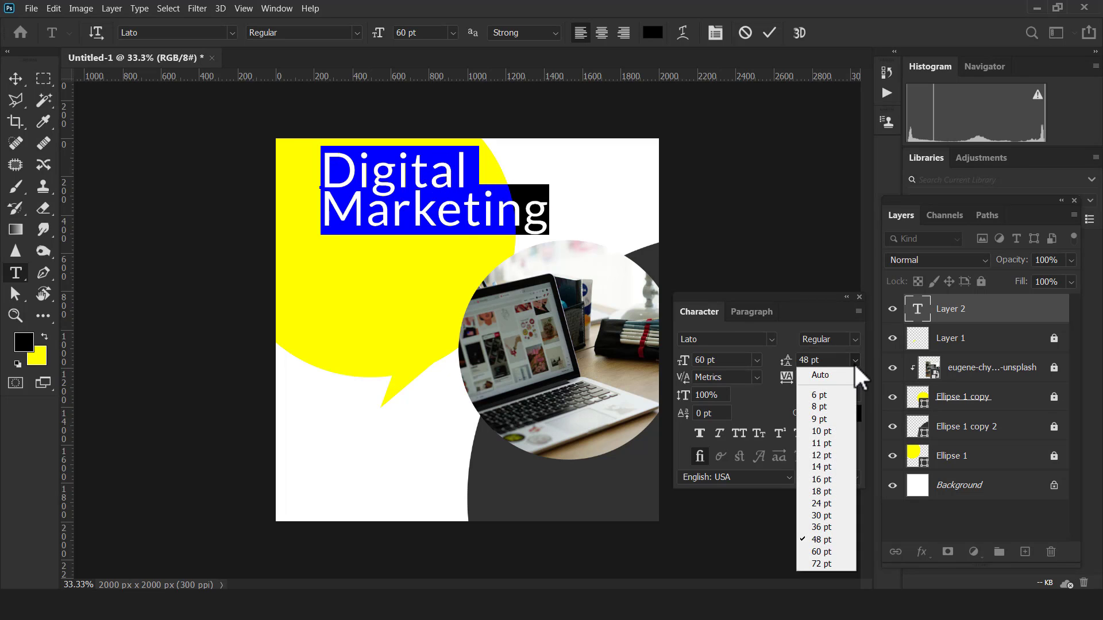
pyautogui.click(827, 552)
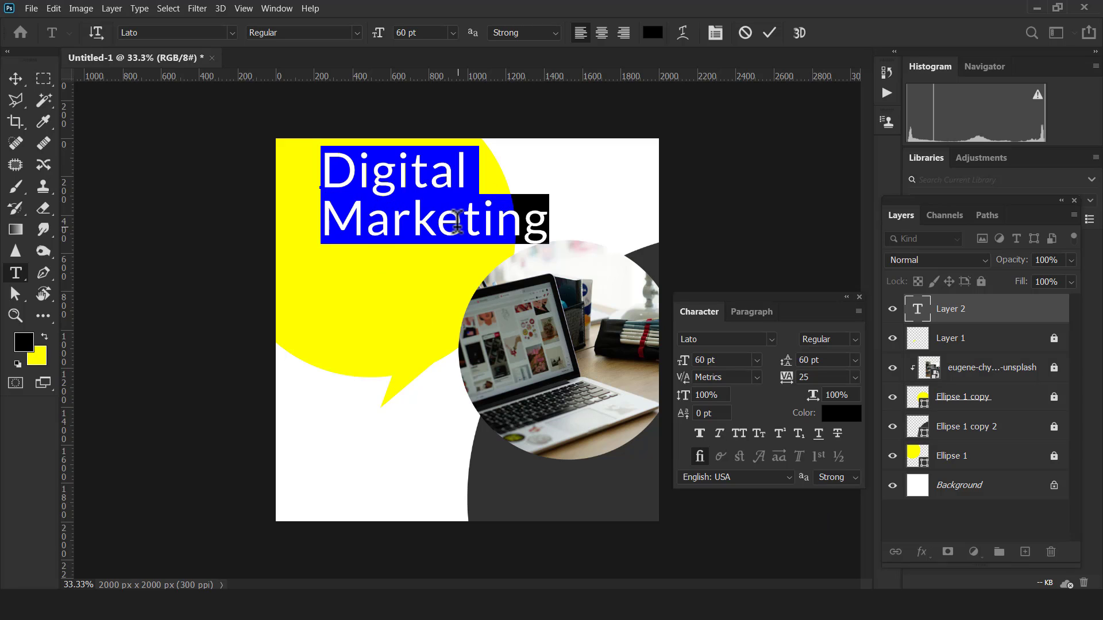
# Add a third line reading "Agency" below "Marketing" in the same text layer.
pyautogui.click(590, 224)
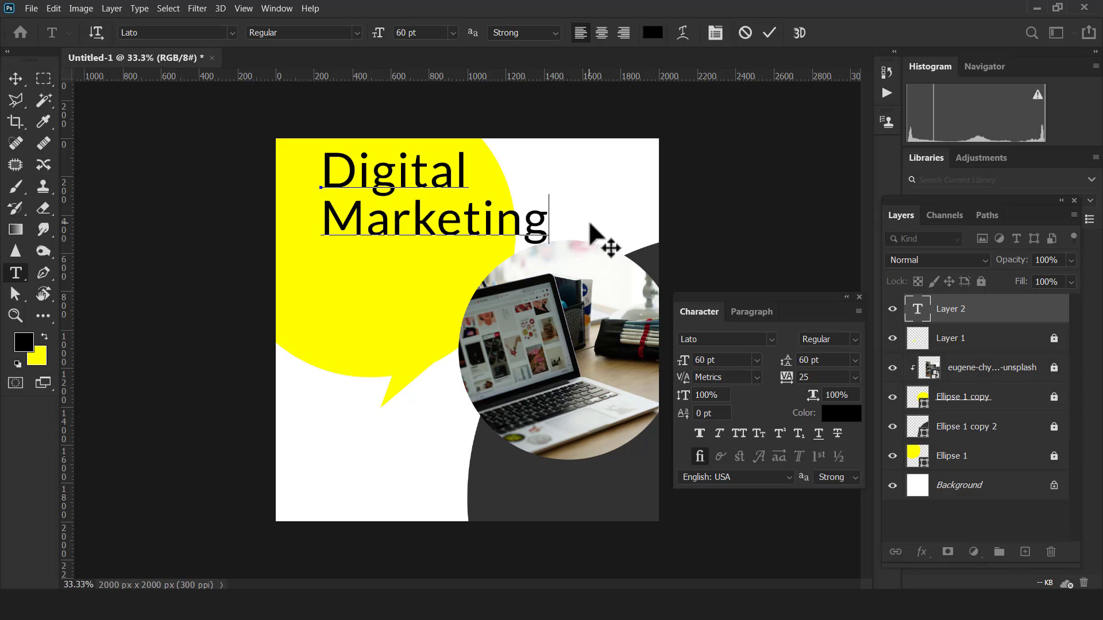
pyautogui.press('Return')
pyautogui.write('A')
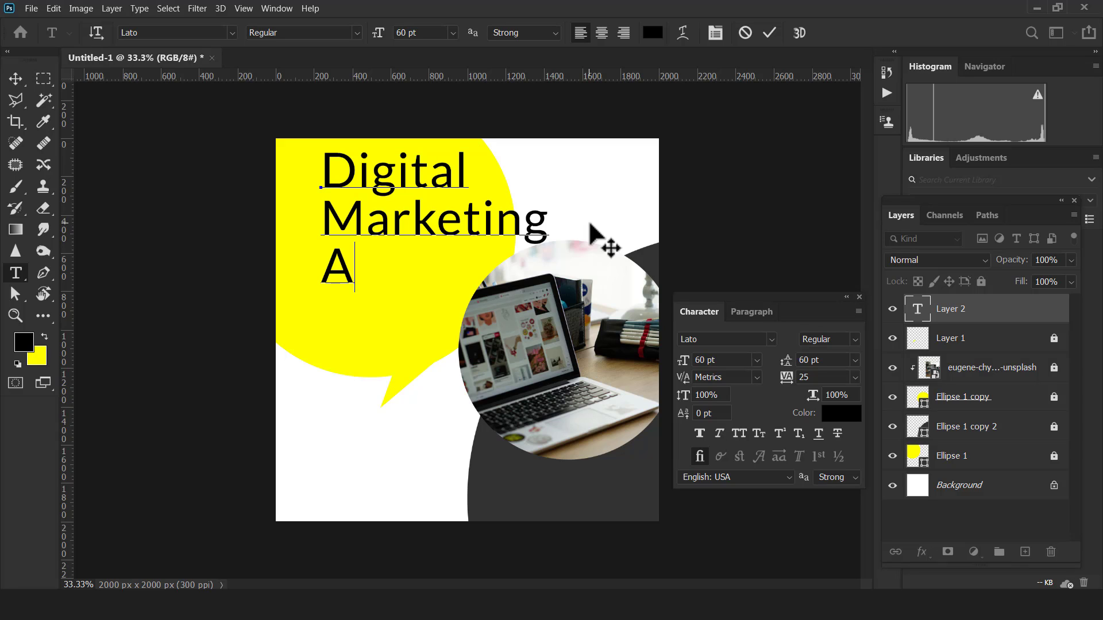
pyautogui.write('gency')
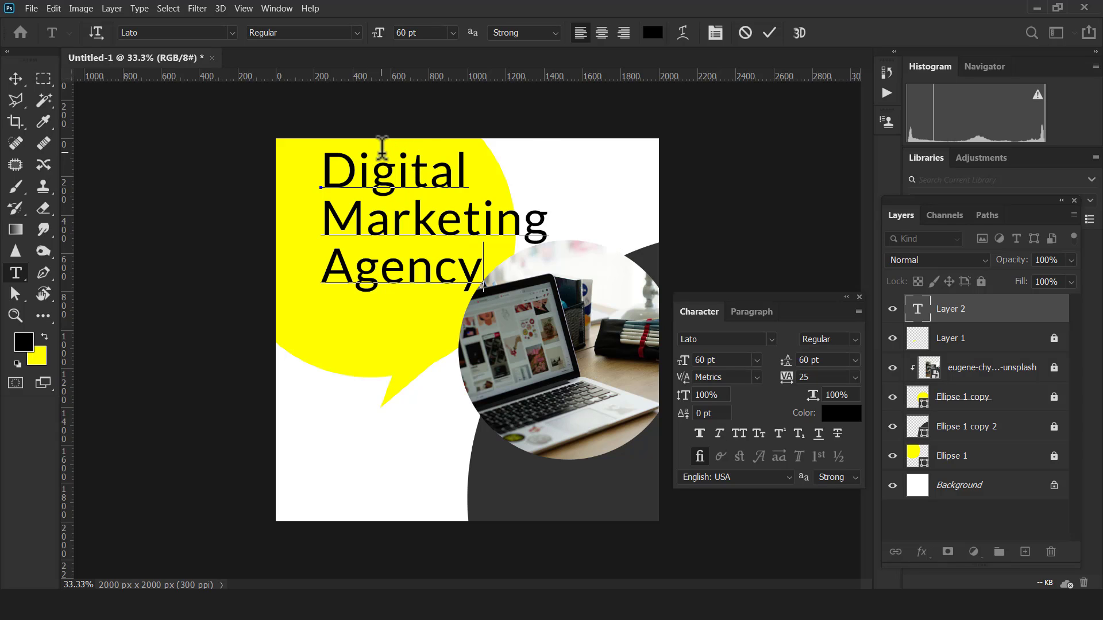
# Set the font style of all three heading lines to Lato Black and commit the text.
pyautogui.hotkey('ctrl', 'a')
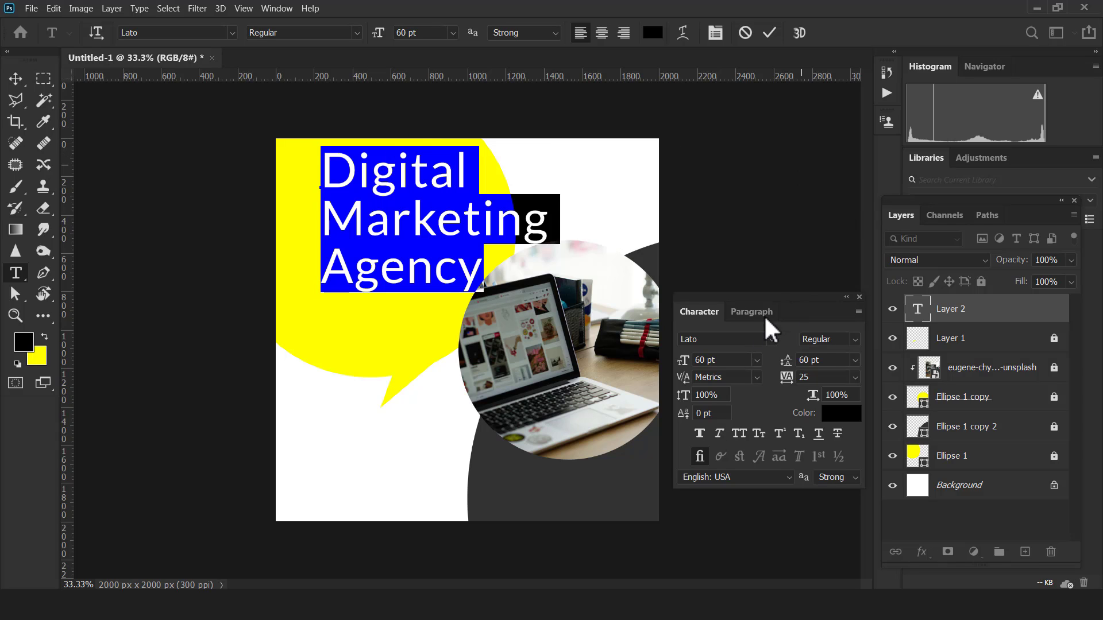
pyautogui.click(853, 340)
pyautogui.click(843, 380)
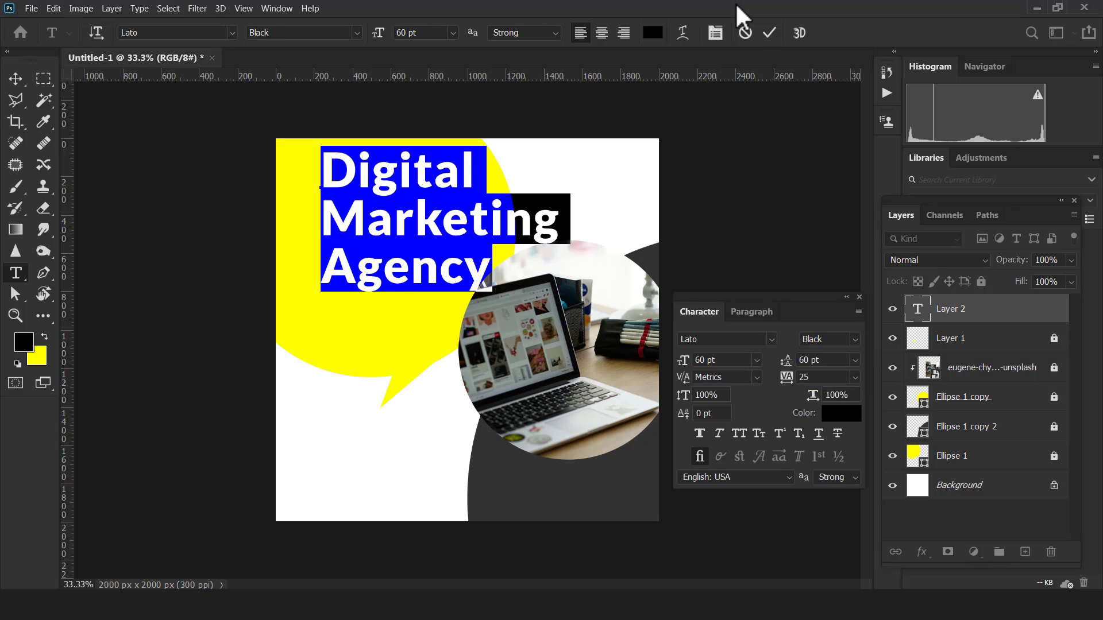
pyautogui.click(770, 34)
# Move the heading down and to the left, and scale it proportionally to about 73% so it fits inside the yellow bubble.
pyautogui.click(16, 79)
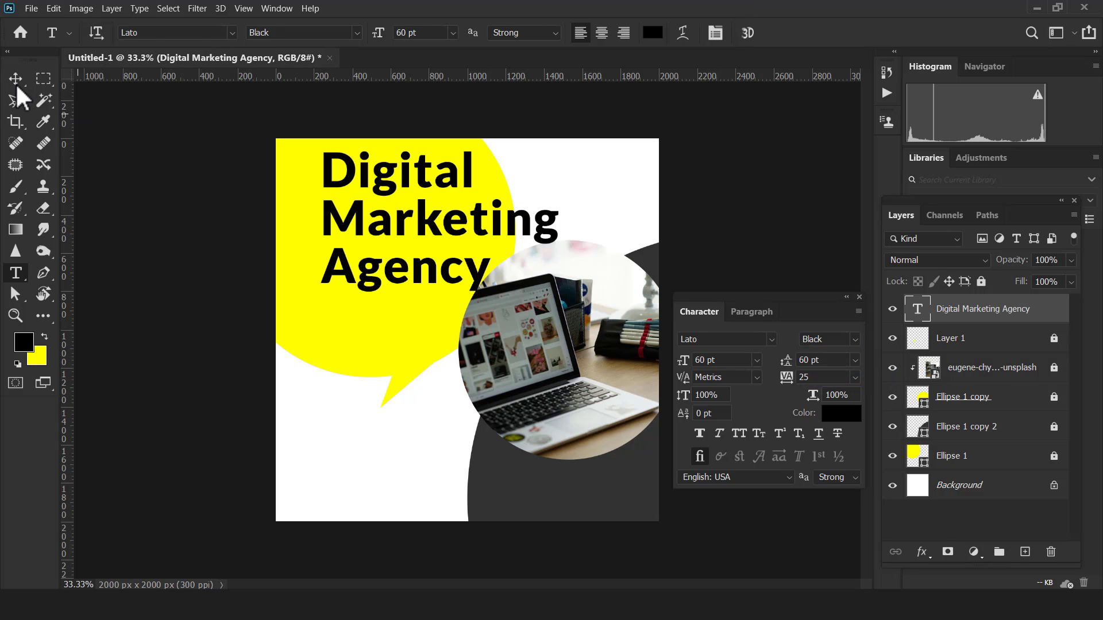
pyautogui.moveTo(376, 244); pyautogui.dragTo(377, 239)
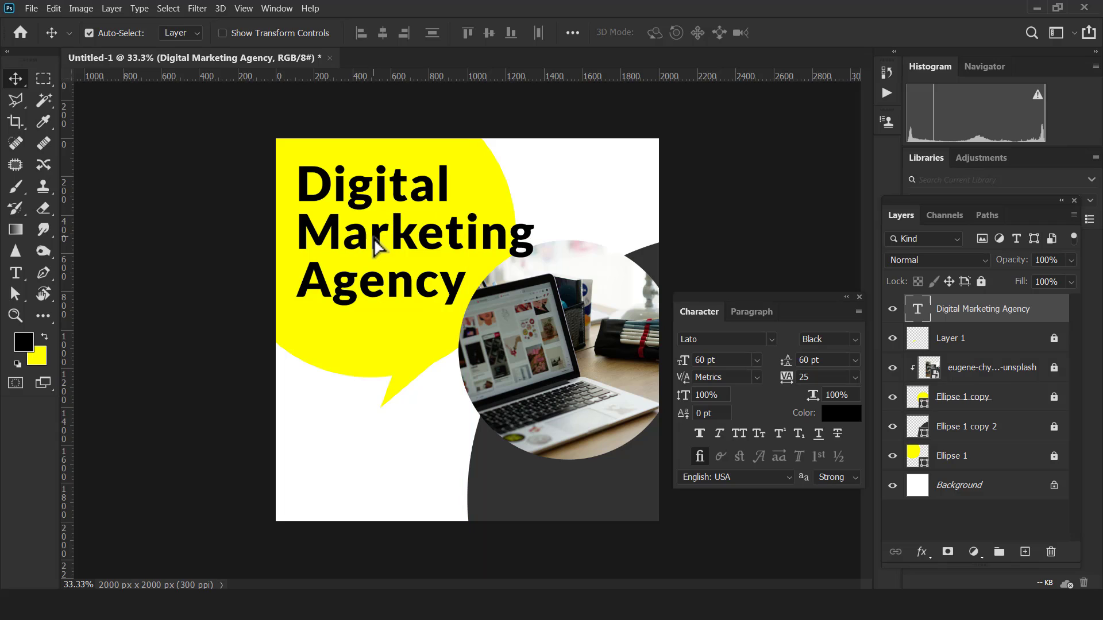
pyautogui.hotkey('ctrl', 't')
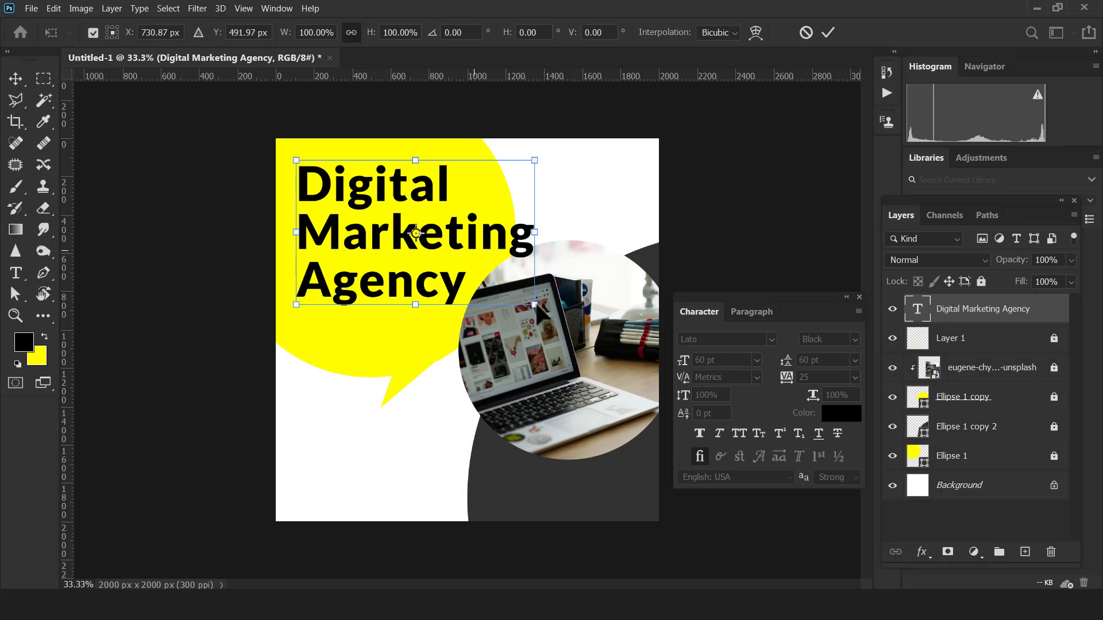
pyautogui.moveTo(535, 304); pyautogui.dragTo(466, 273)
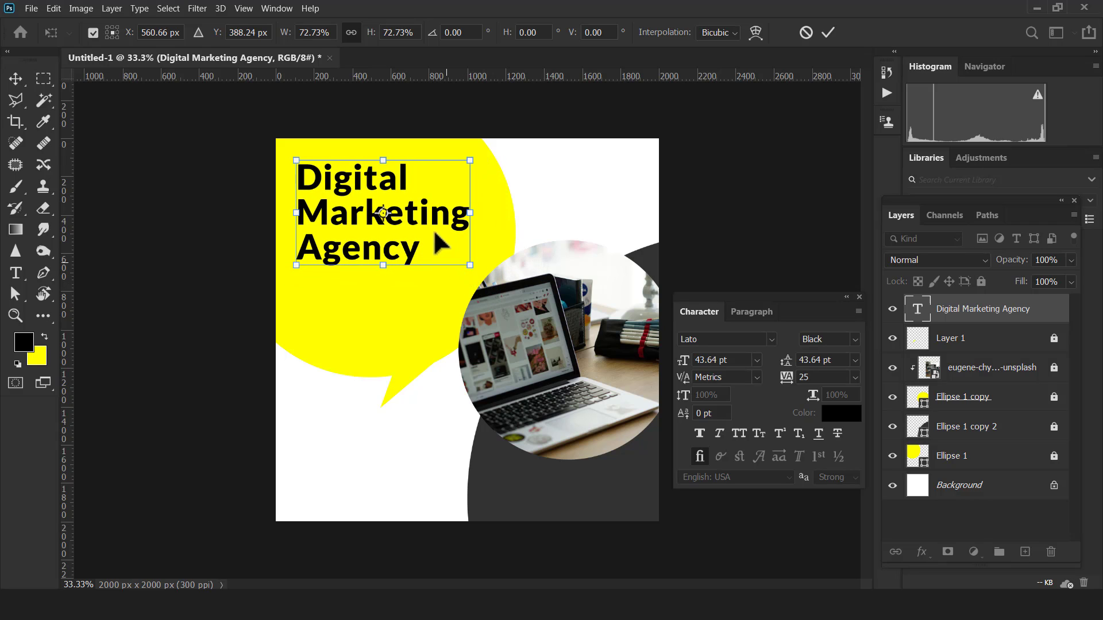
pyautogui.moveTo(426, 212); pyautogui.dragTo(424, 211)
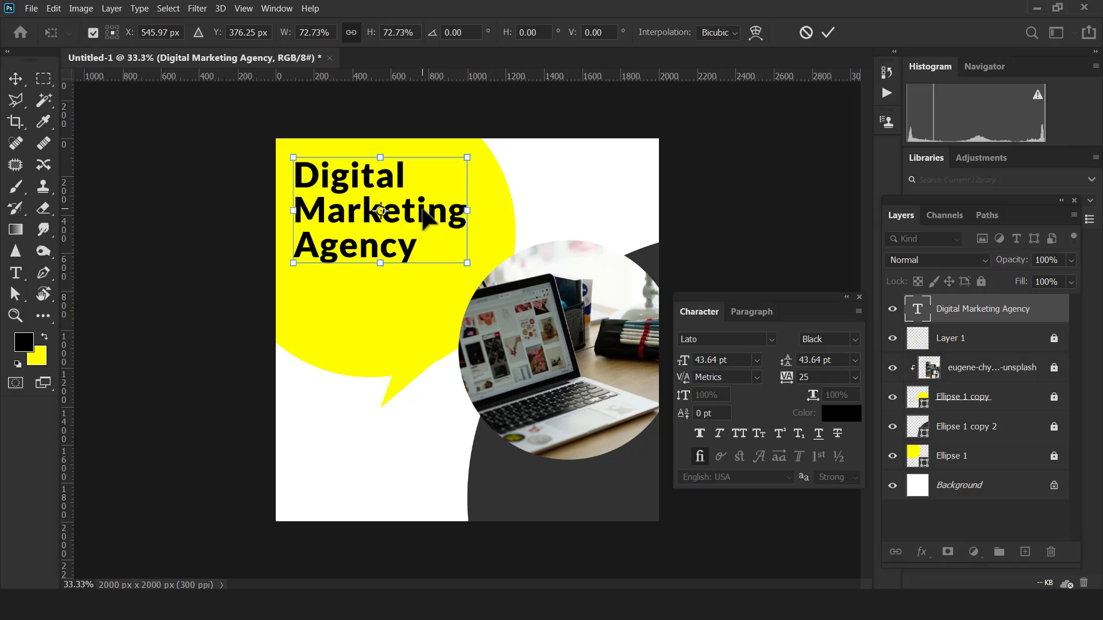
pyautogui.press('Return')
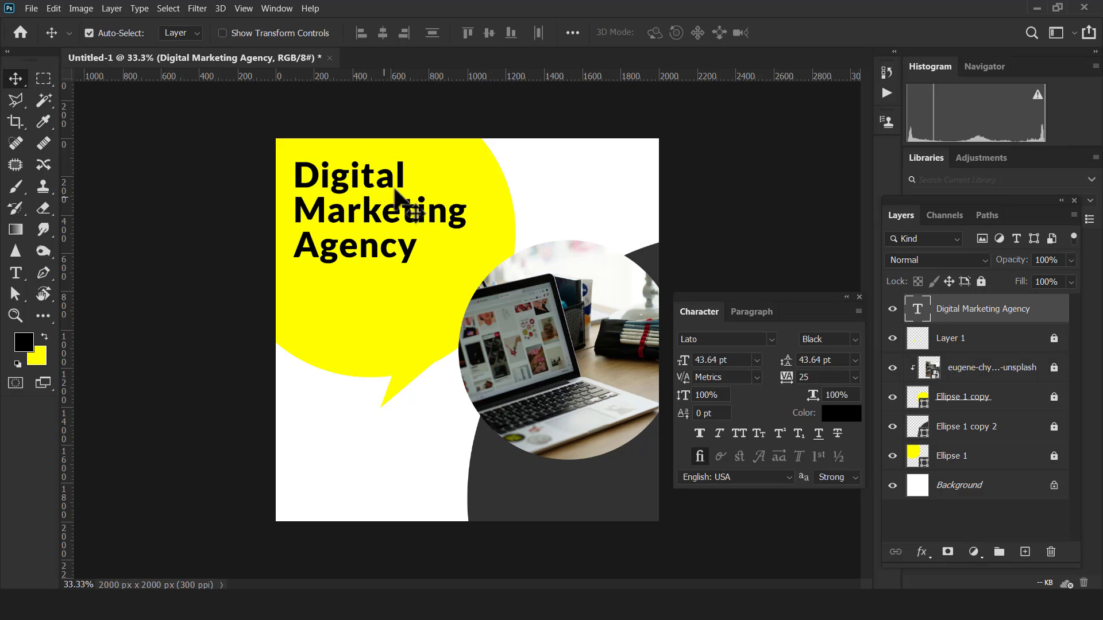
# Draw a black rounded rectangle about 617 × 142 px in the yellow bubble, just below the word "Agency".
pyautogui.click(42, 315)
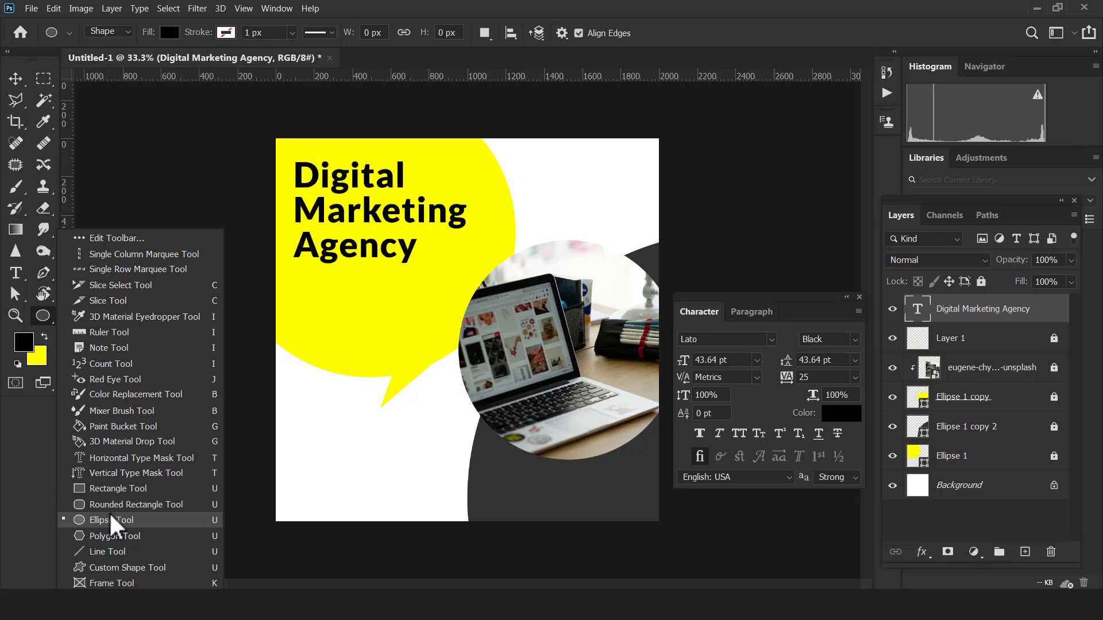
pyautogui.click(124, 506)
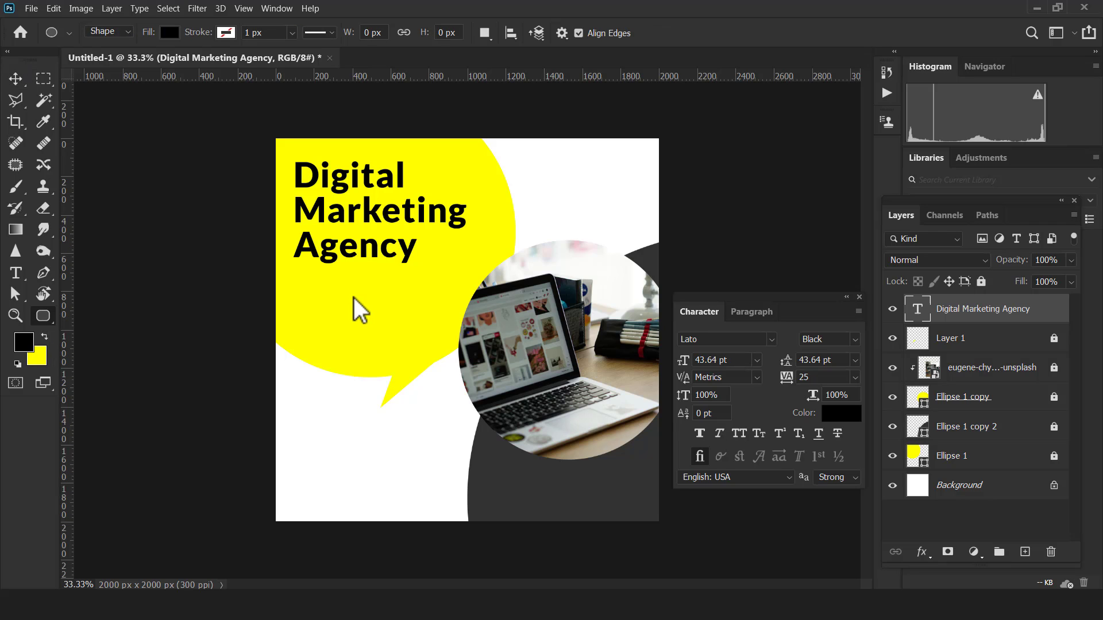
pyautogui.moveTo(297, 276); pyautogui.dragTo(411, 296)
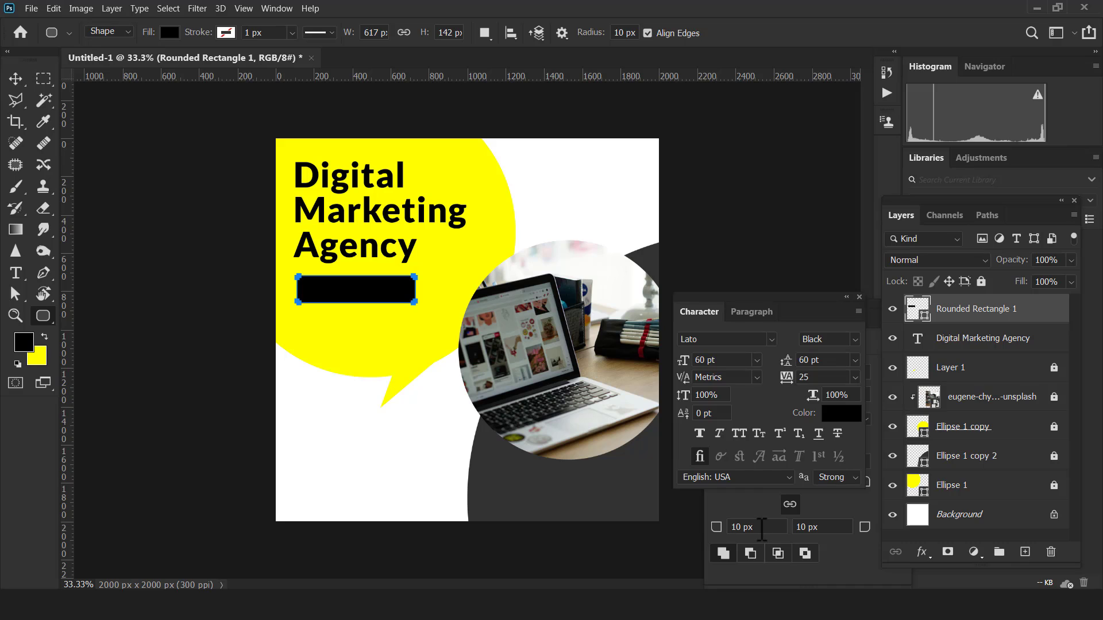
# Try a 50 px radius on all four corners of the rounded rectangle, and settle on 70 px.
pyautogui.click(761, 528)
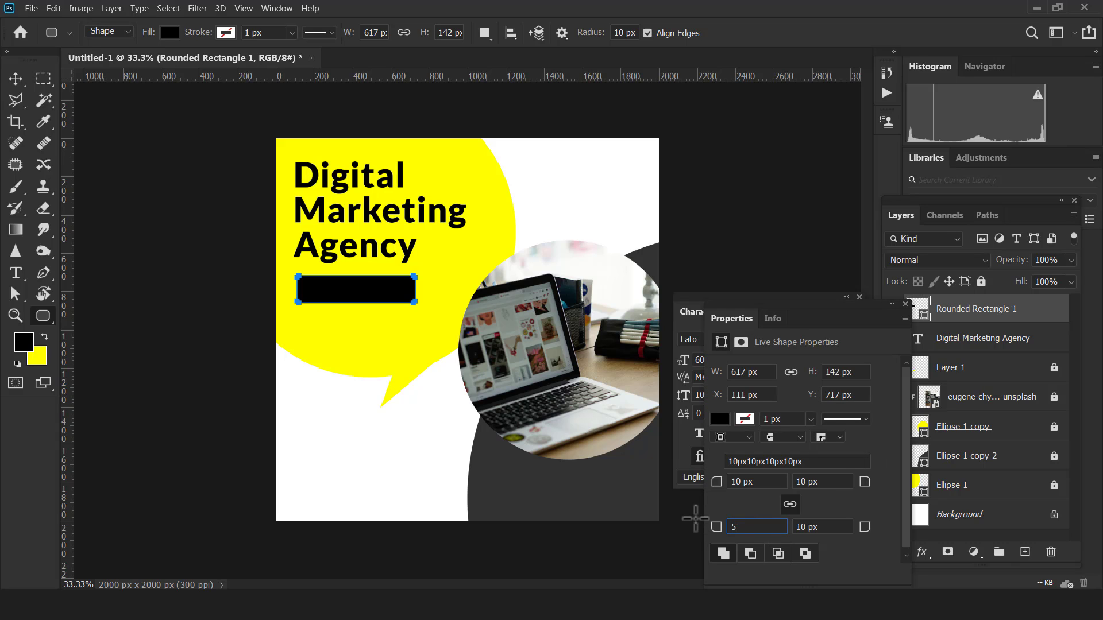
pyautogui.write('50')
pyautogui.press('Return')
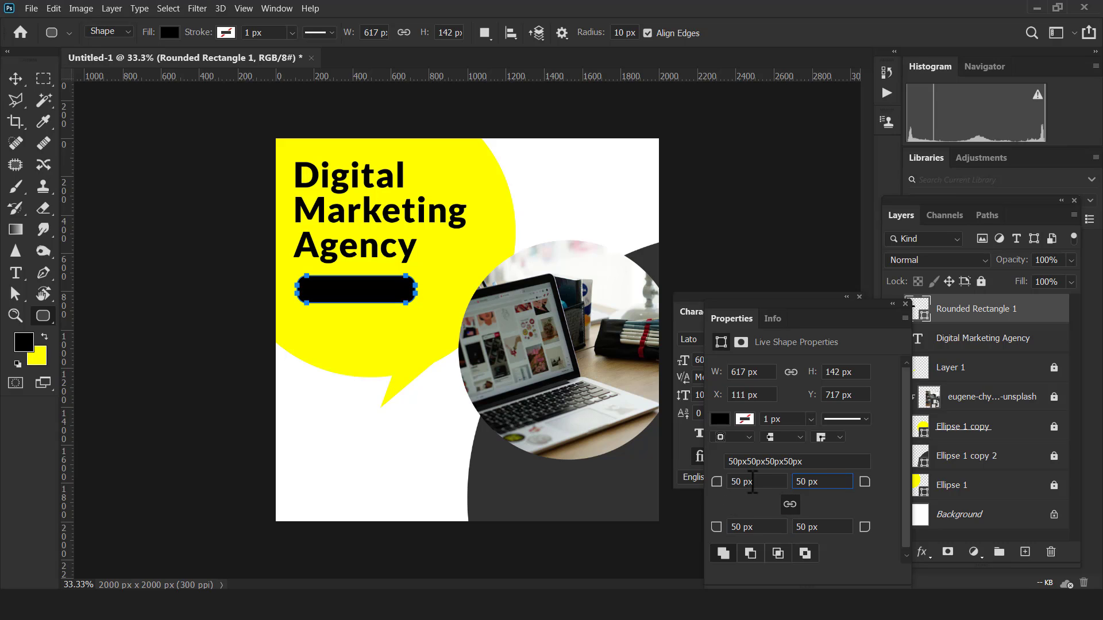
pyautogui.click(758, 483)
pyautogui.write('70')
pyautogui.click(832, 481)
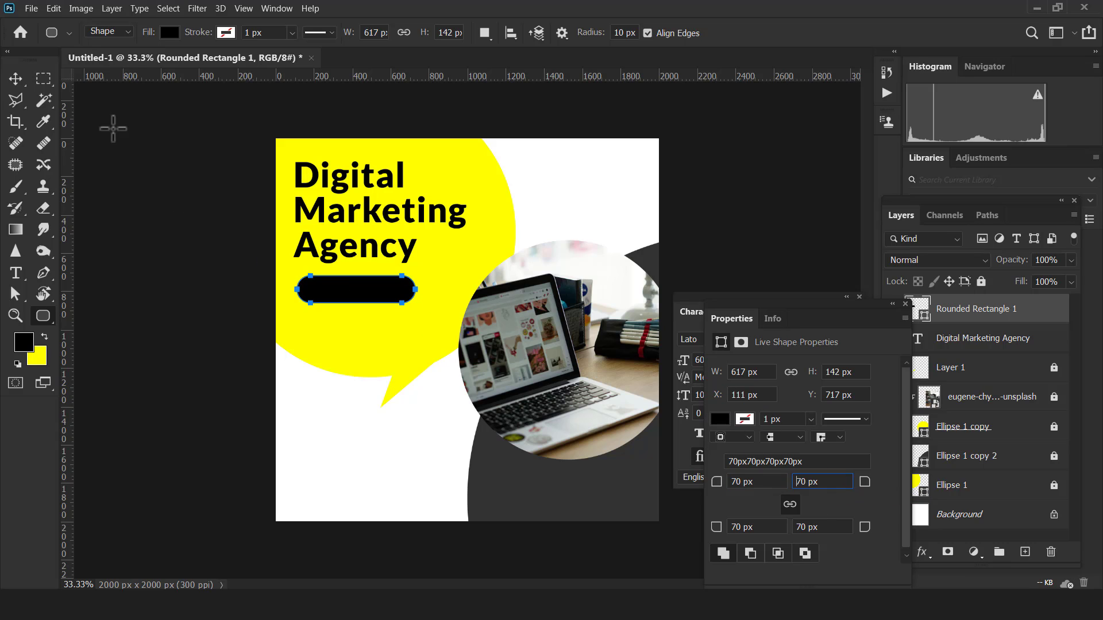
# Move the black pill shape 10 px left and scale it proportionally about its centre to about 641 × 147 px.
pyautogui.click(16, 79)
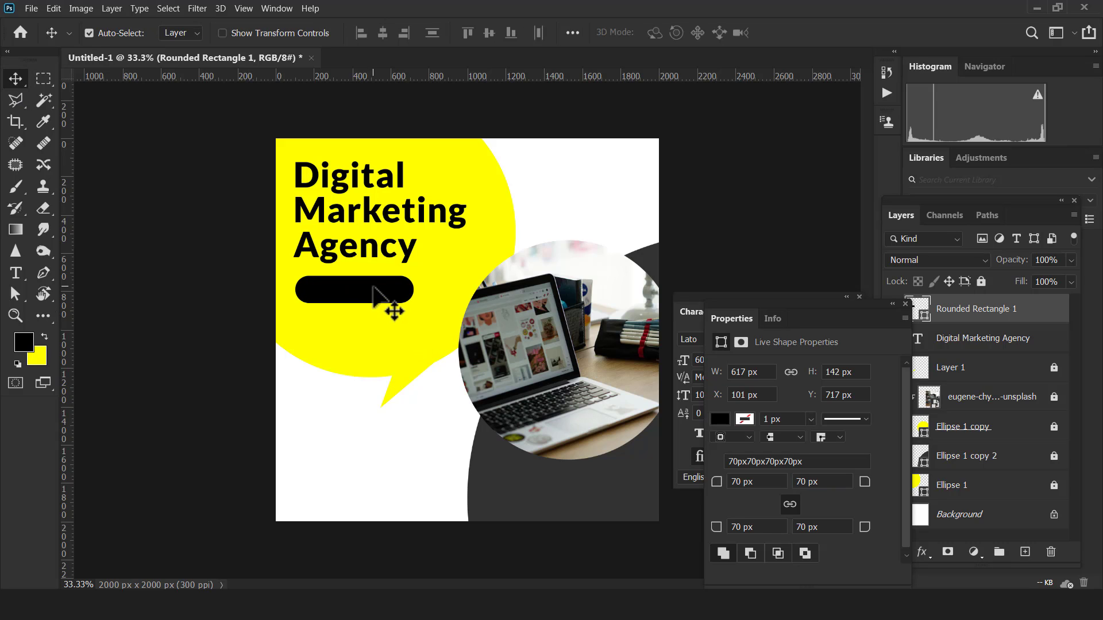
pyautogui.hotkey('ctrl', 't')
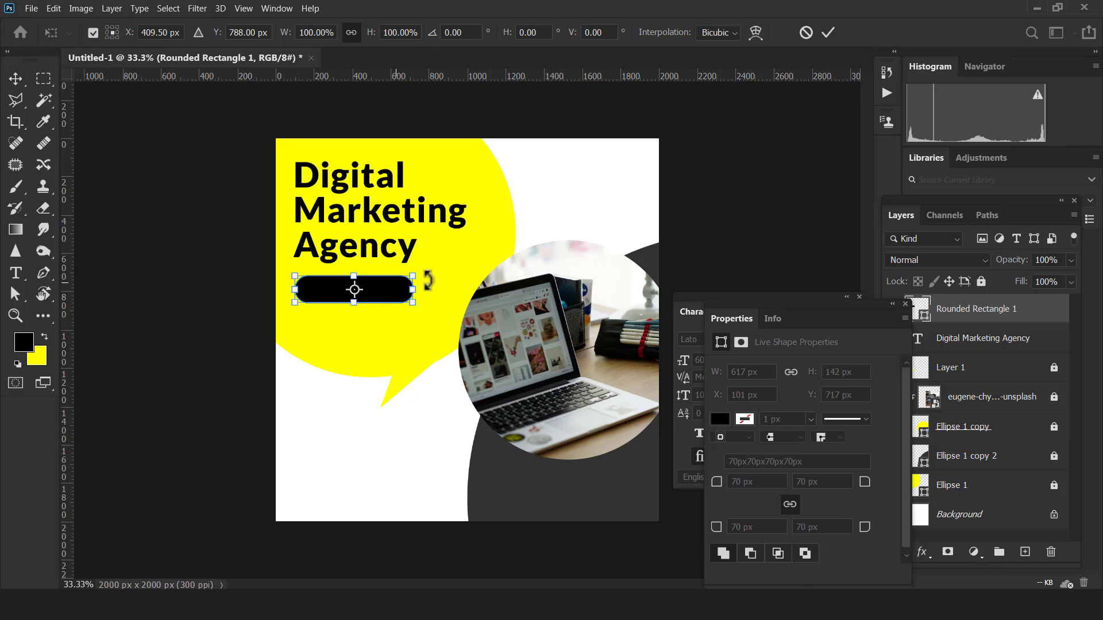
pyautogui.moveTo(413, 276)
pyautogui.mouseDown()
pyautogui.moveTo(427, 269)
pyautogui.moveTo(402, 287)
pyautogui.moveTo(420, 270)
pyautogui.mouseUp()
pyautogui.click(828, 32)
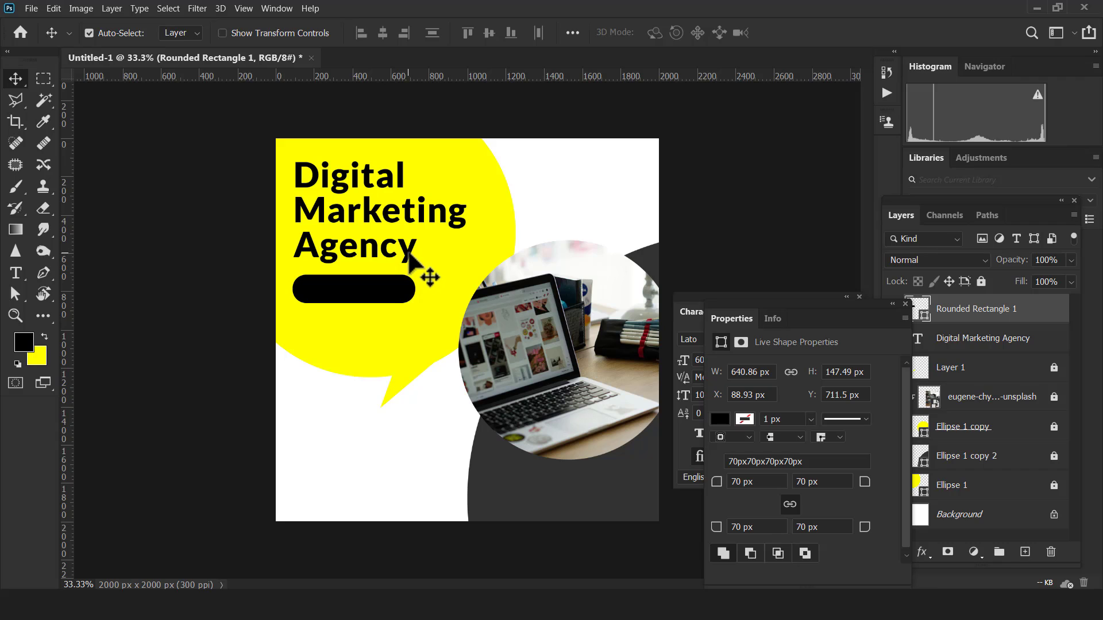
# Move the "Digital Marketing Agency" heading 30 px down and 10 px to the right.
pyautogui.click(409, 253)
pyautogui.hotkey('shift', 'Down')
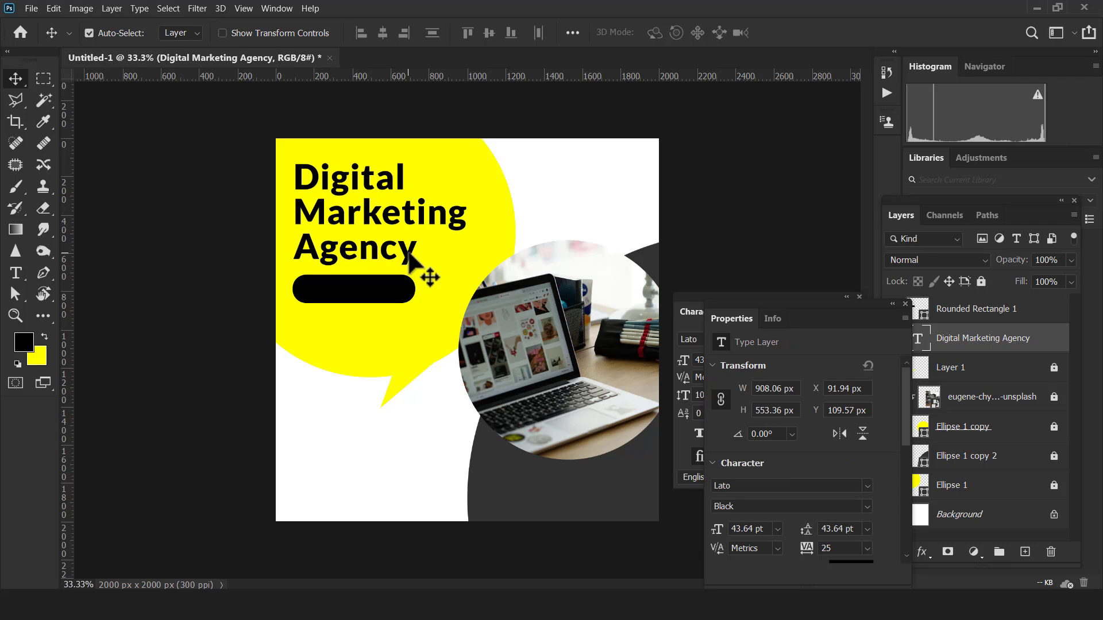
pyautogui.hotkey('shift', 'Right')
pyautogui.hotkey('shift', 'Down')
pyautogui.hotkey('shift', 'Down')
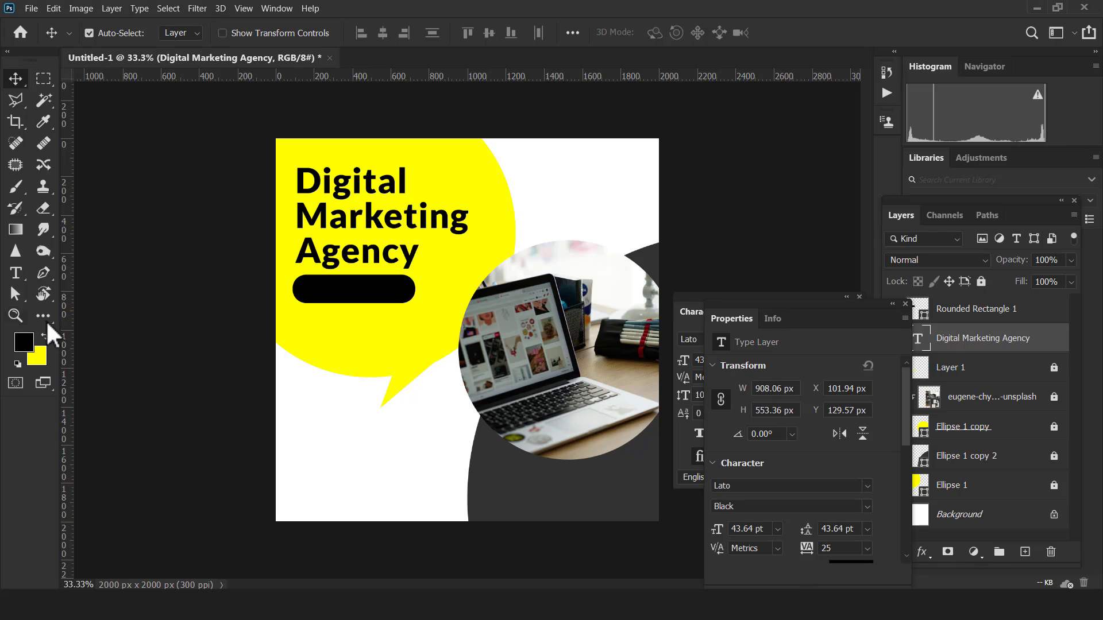
# Duplicate the heading into the space below the button and replace the copy's text with "Get started".
pyautogui.click(18, 273)
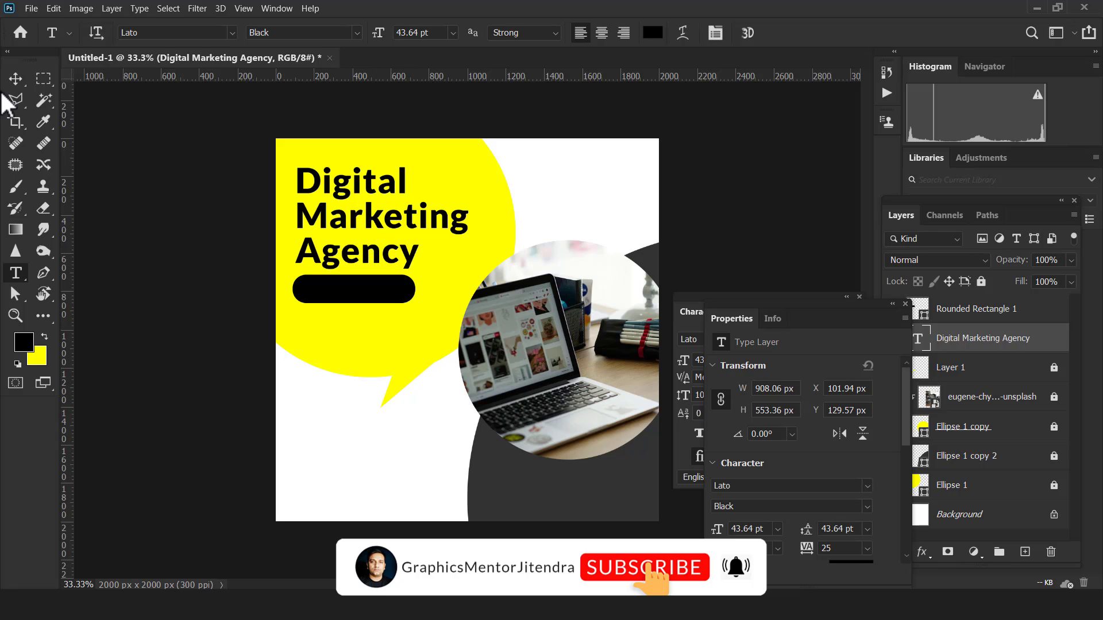
pyautogui.click(15, 78)
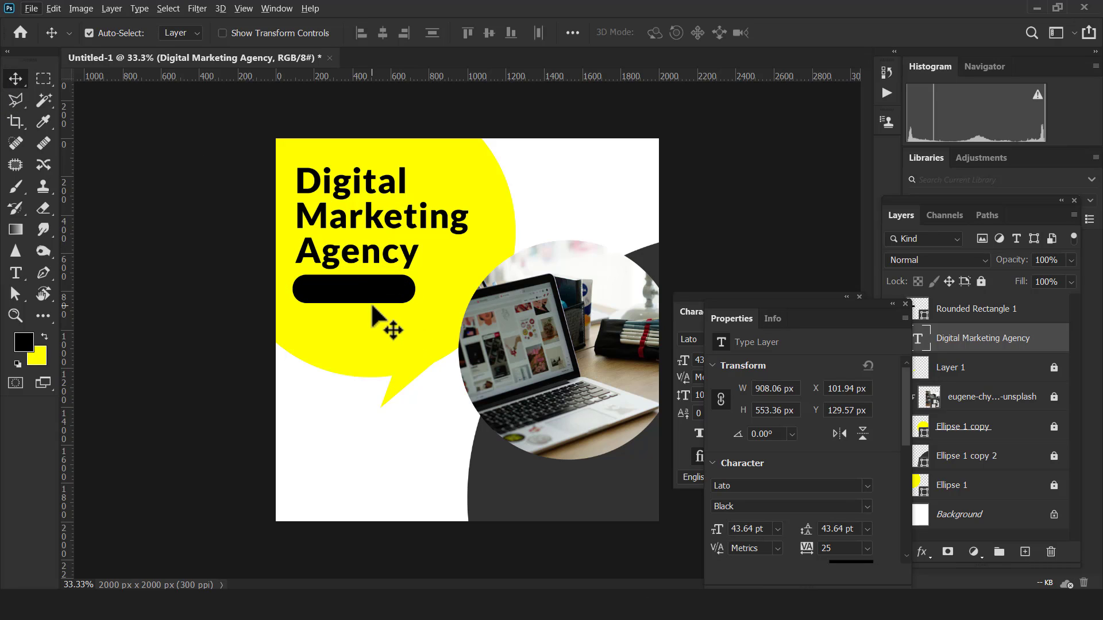
pyautogui.moveTo(374, 256); pyautogui.dragTo(386, 447)
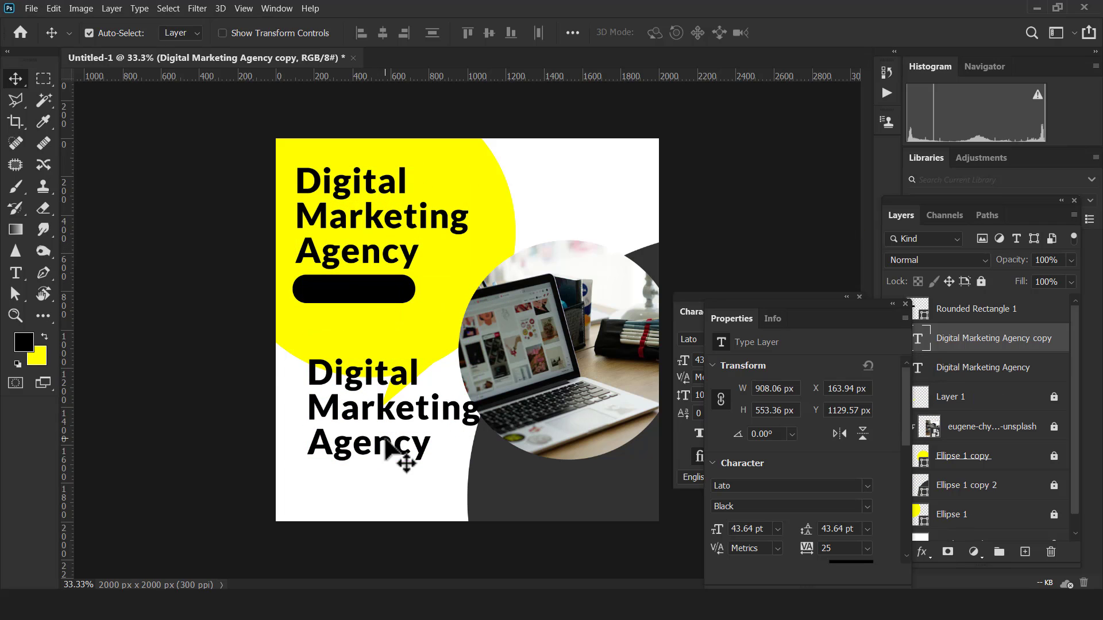
pyautogui.doubleClick(919, 340)
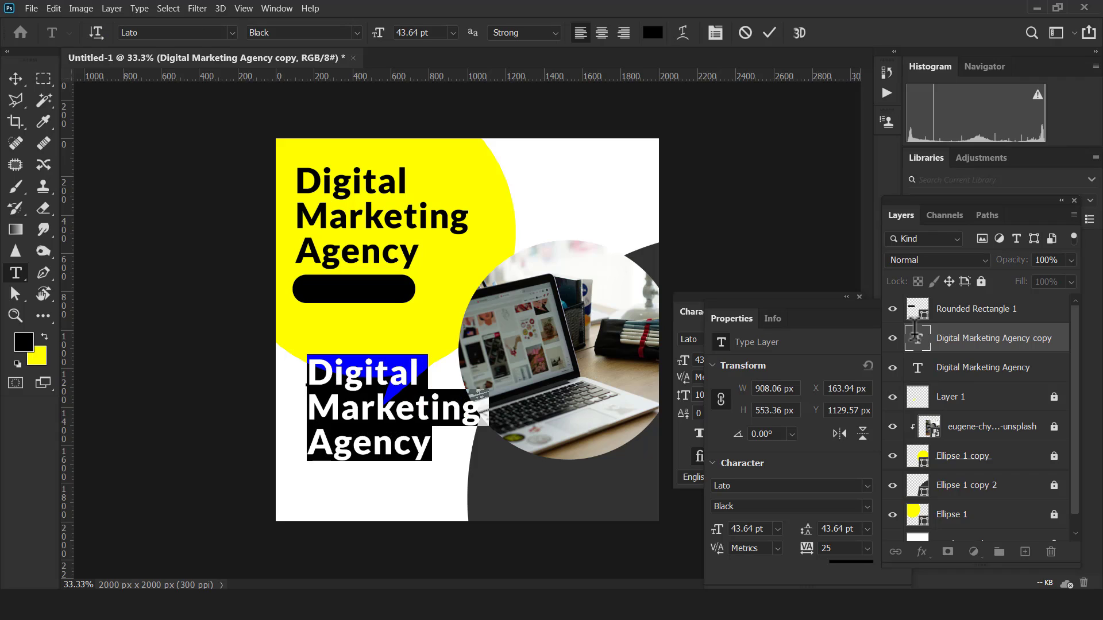
pyautogui.write('Get')
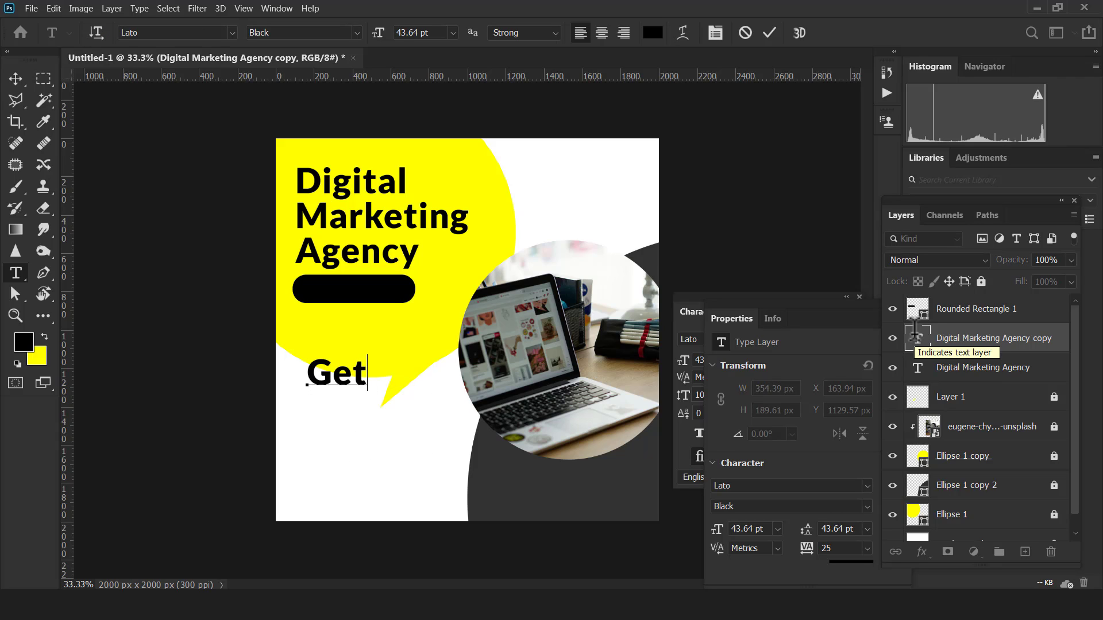
pyautogui.write('t starte')
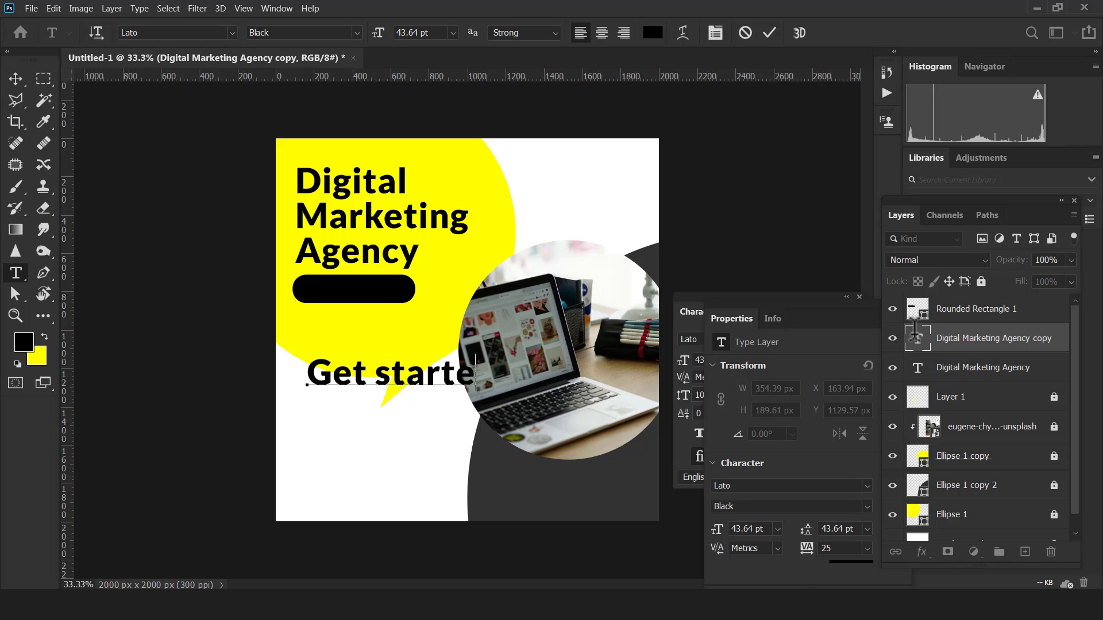
pyautogui.write('d')
# Format the "Get started" text as all caps in Lato Regular and commit it.
pyautogui.hotkey('ctrl', 'a')
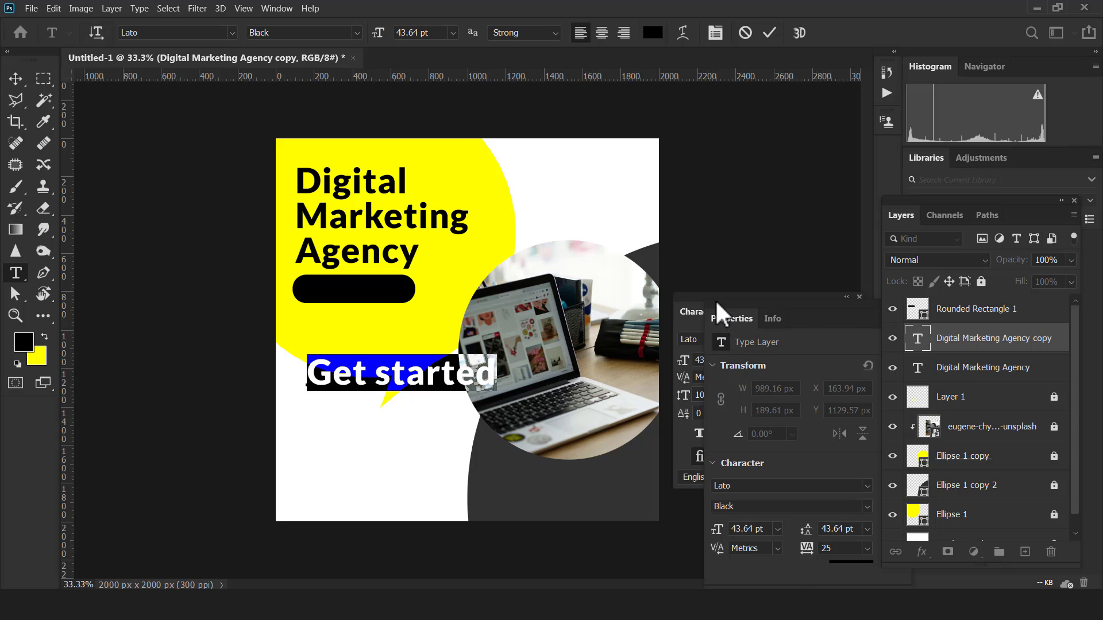
pyautogui.click(701, 311)
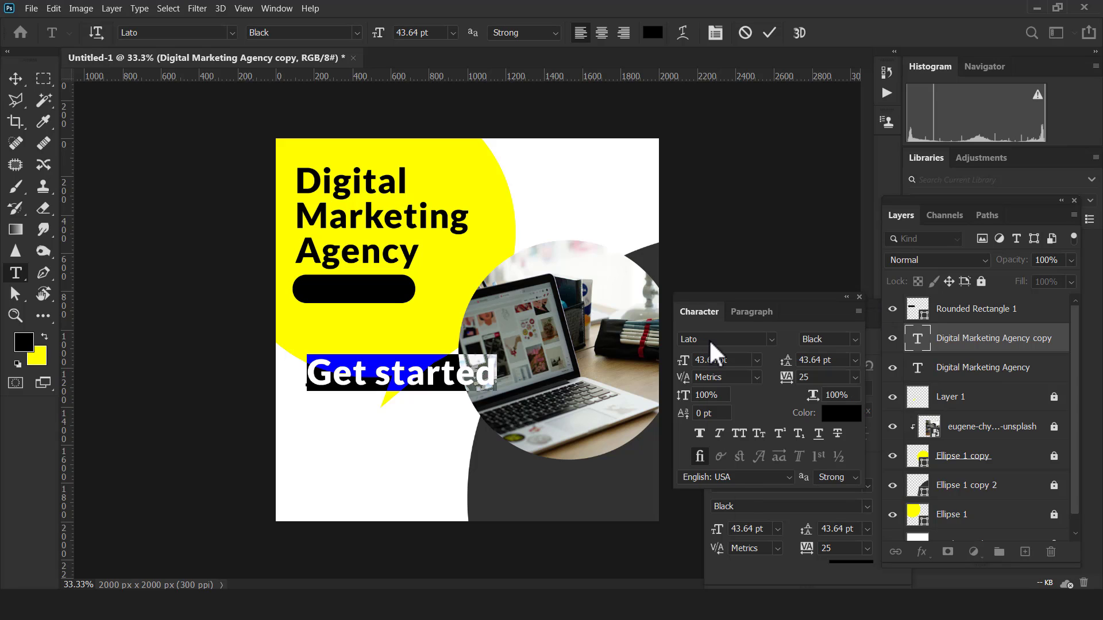
pyautogui.click(700, 438)
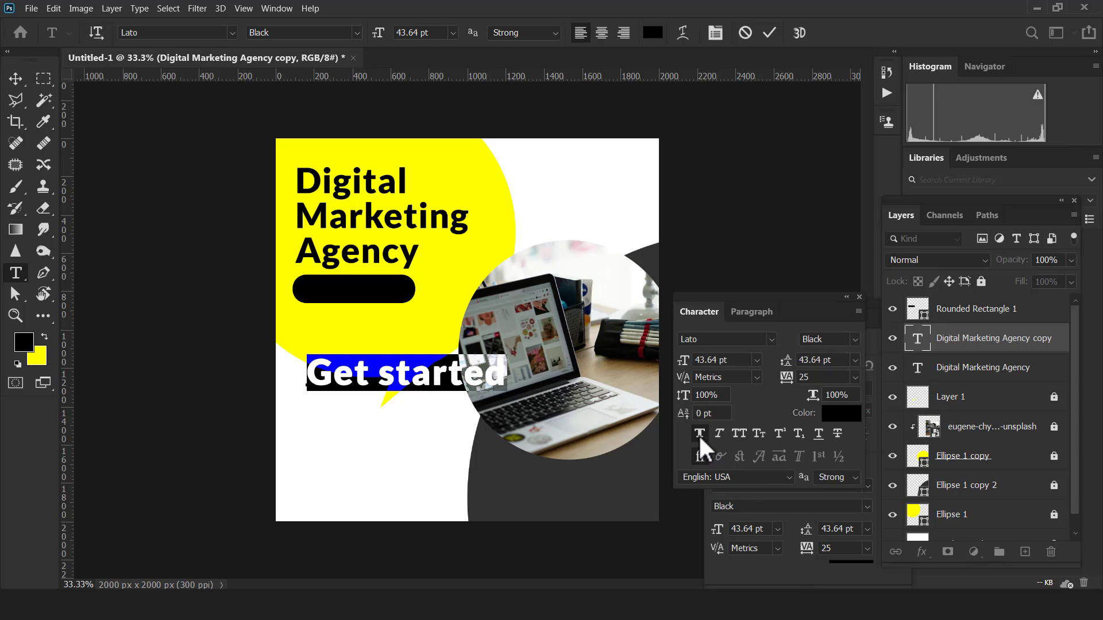
pyautogui.click(739, 437)
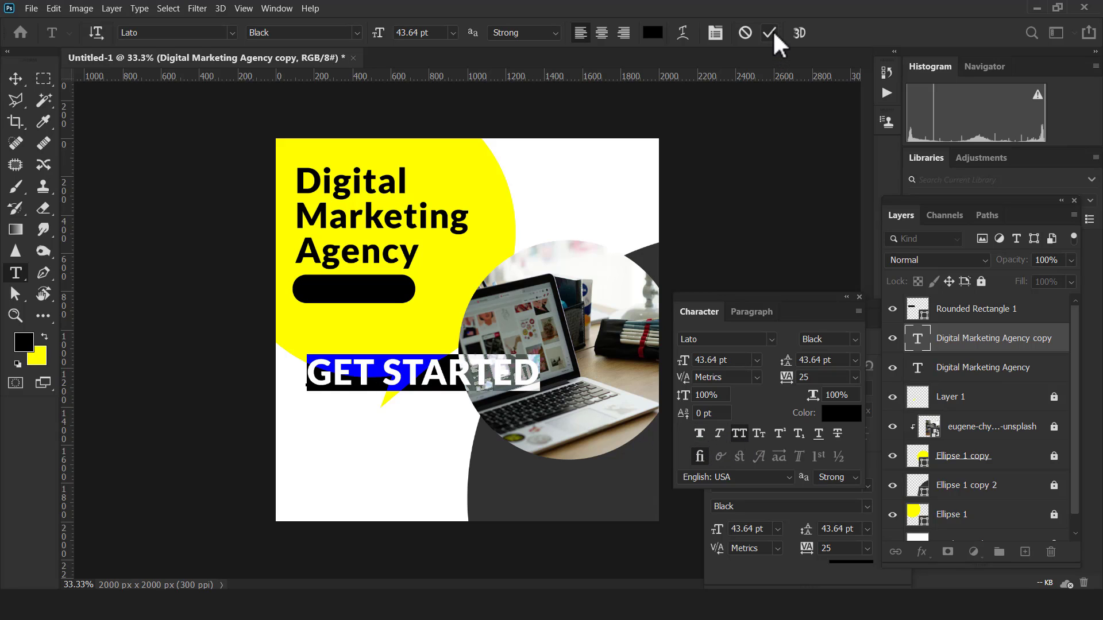
pyautogui.click(855, 341)
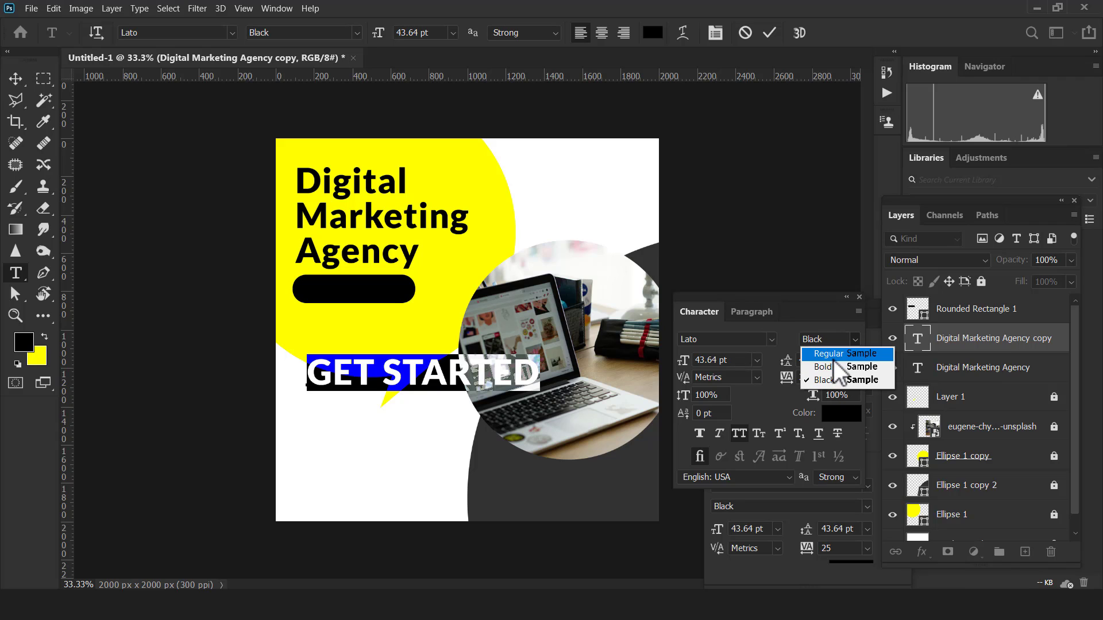
pyautogui.click(836, 356)
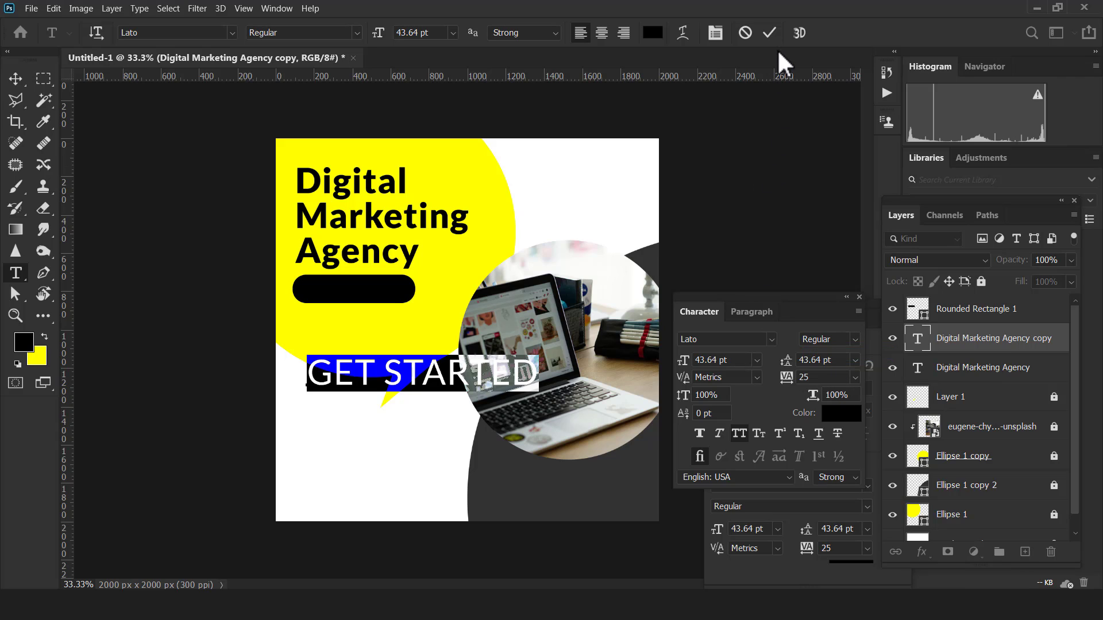
pyautogui.click(769, 33)
# Scale the "Get started" text proportionally to about 40% and place it over the black pill shape.
pyautogui.click(13, 80)
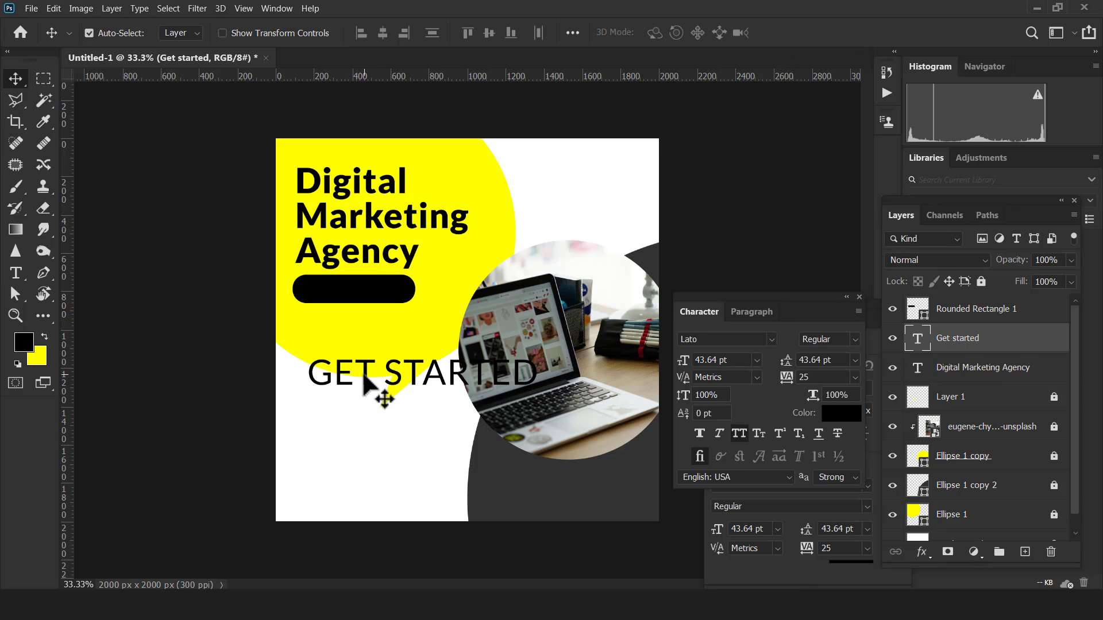
pyautogui.moveTo(381, 394)
pyautogui.mouseDown()
pyautogui.moveTo(342, 412)
pyautogui.moveTo(369, 401)
pyautogui.mouseUp()
pyautogui.hotkey('ctrl', 't')
pyautogui.moveTo(515, 414); pyautogui.dragTo(387, 300)
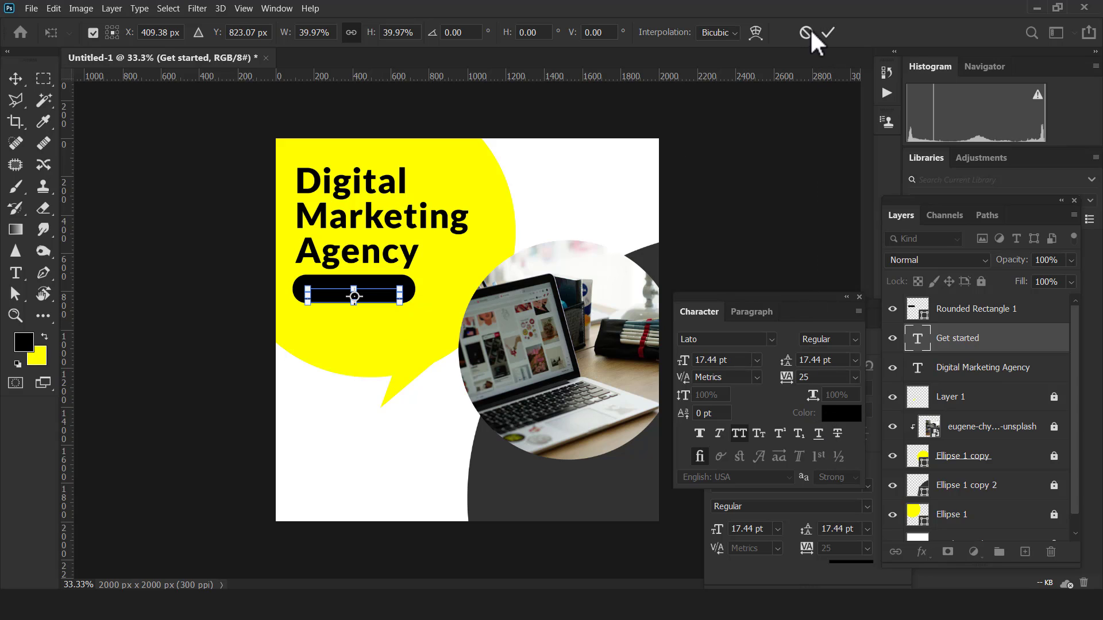
pyautogui.click(828, 32)
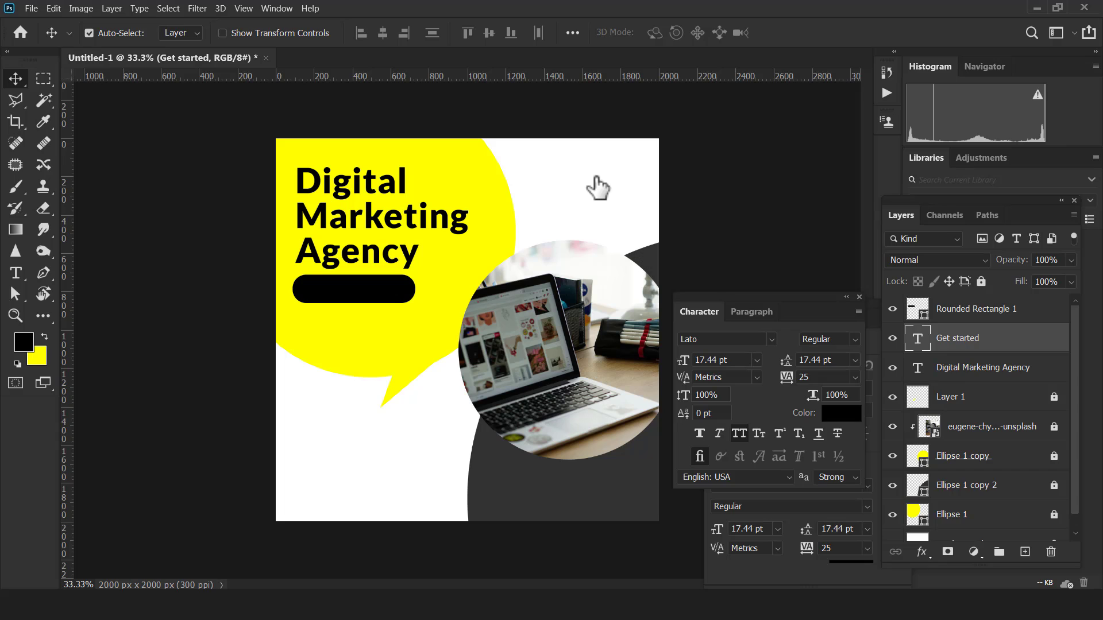
# Set the "Get started" text colour to white (ffffff) and move its layer above the rounded rectangle.
pyautogui.click(836, 412)
pyautogui.click(624, 336)
pyautogui.write('ffffff')
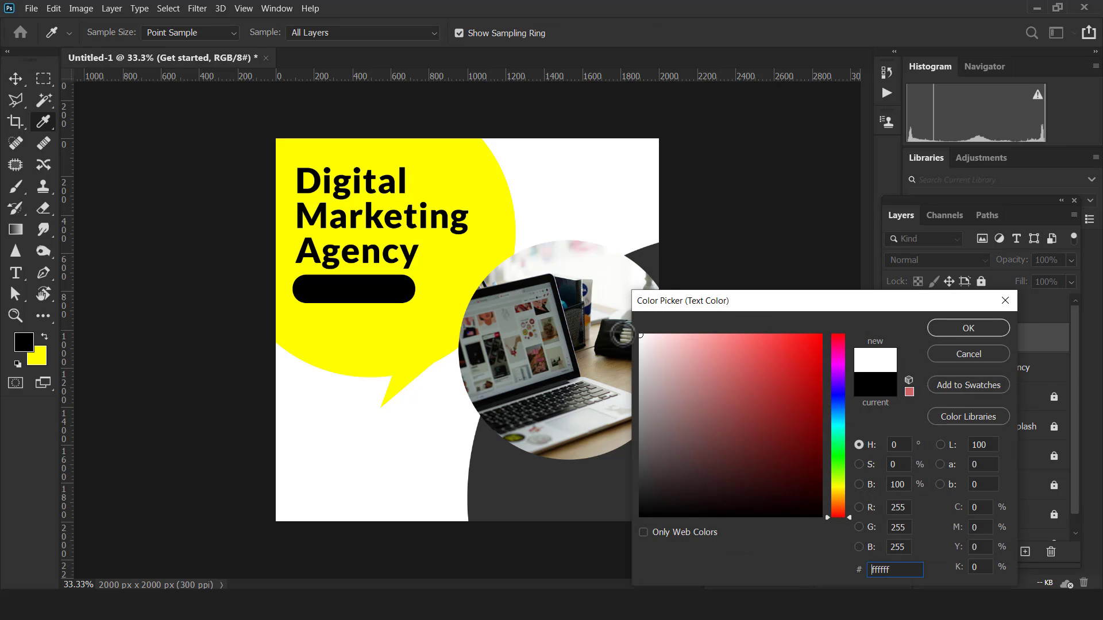
pyautogui.click(942, 328)
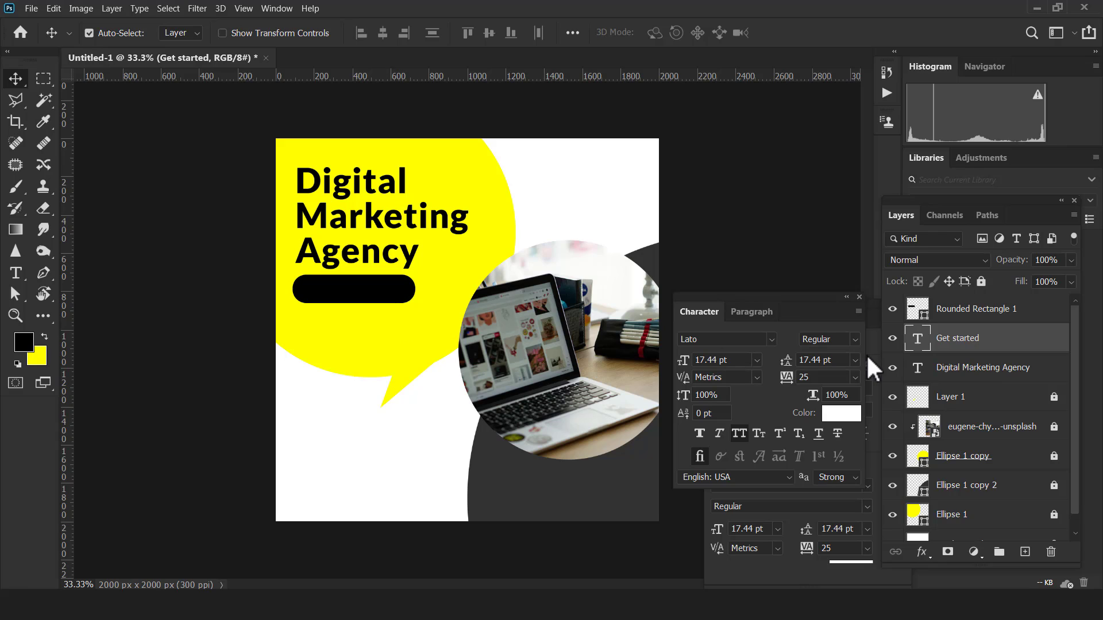
pyautogui.moveTo(951, 343); pyautogui.dragTo(958, 299)
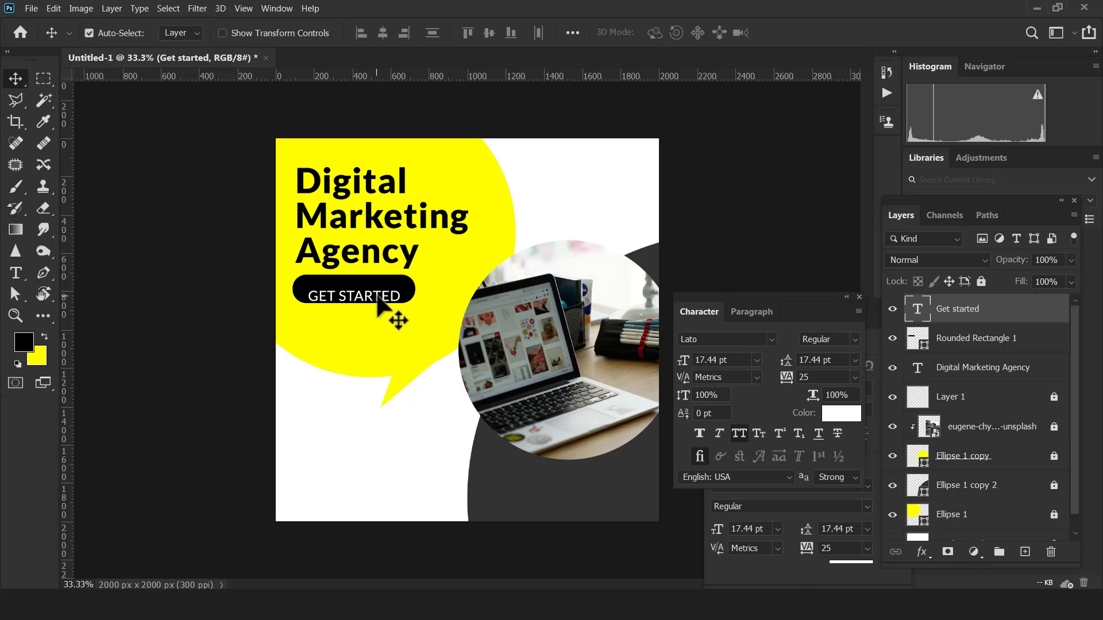
# Nudge the "Get started" text up to the vertical middle of the black pill shape.
pyautogui.hotkey('shift', 'Up')
pyautogui.hotkey('shift', 'Up')
pyautogui.hotkey('shift', 'Up')
pyautogui.hotkey('shift', 'Up')
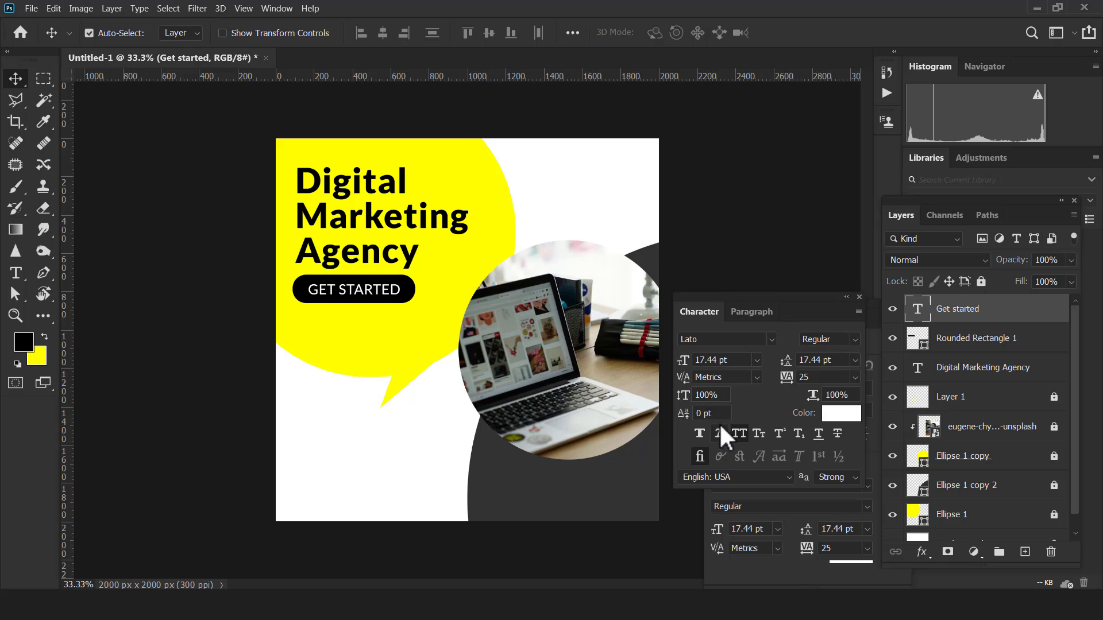
# Set the "Get started" font size to 15 pt and nudge the text up and right to centre it on the button.
pyautogui.moveTo(732, 360); pyautogui.dragTo(689, 359)
pyautogui.write('1')
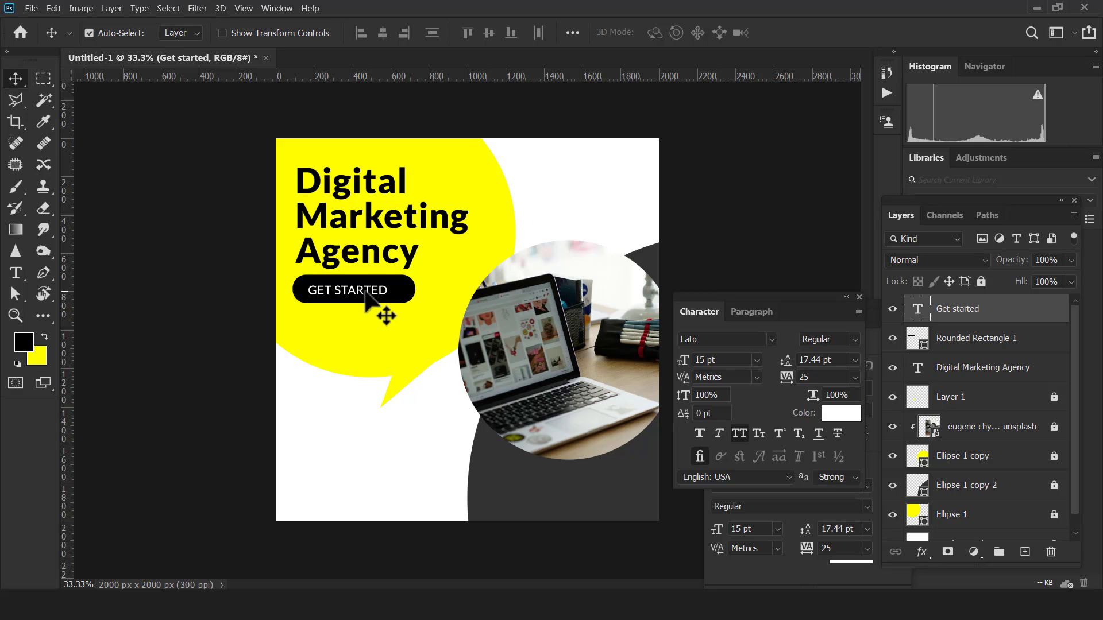
pyautogui.press('Up')
pyautogui.press('Up')
pyautogui.press('Up')
pyautogui.press('Up')
pyautogui.press('Up')
pyautogui.press('Right')
pyautogui.press('Right')
pyautogui.press('Right')
pyautogui.press('Right')
pyautogui.press('Right')
pyautogui.press('Right')
pyautogui.press('Right')
pyautogui.press('Right')
pyautogui.press('Right')
pyautogui.press('Right')
pyautogui.press('Right')
pyautogui.press('Right')
pyautogui.press('Right')
pyautogui.press('Right')
pyautogui.press('Right')
pyautogui.press('Right')
pyautogui.press('Right')
pyautogui.press('Right')
pyautogui.press('Right')
pyautogui.press('Right')
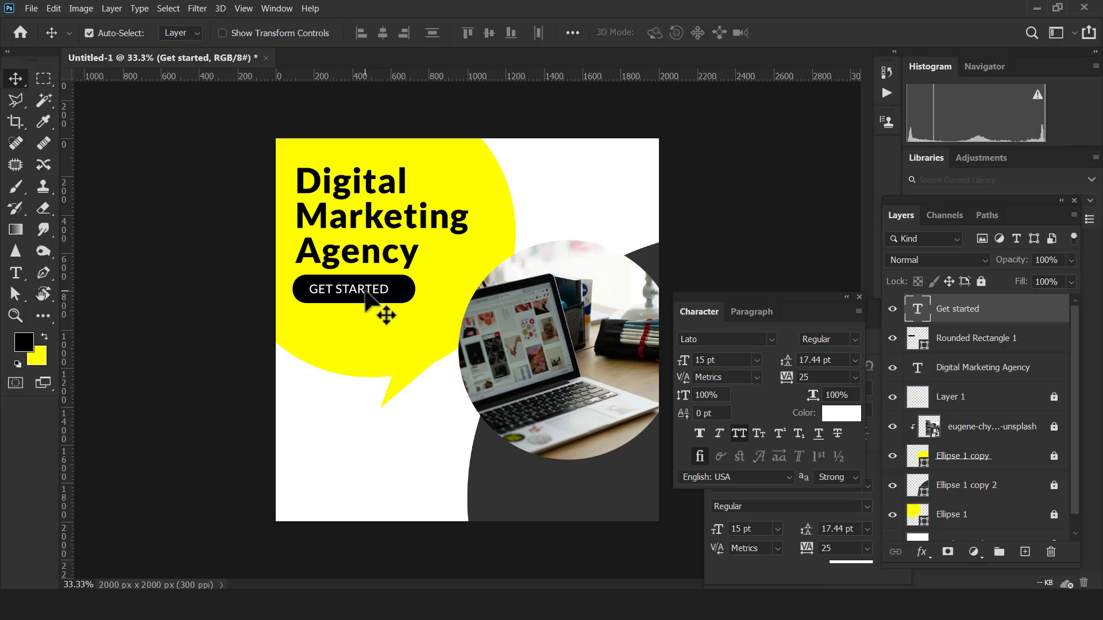
pyautogui.press('Right')
pyautogui.press('Right')
pyautogui.press('Right')
pyautogui.press('Right')
pyautogui.press('Right')
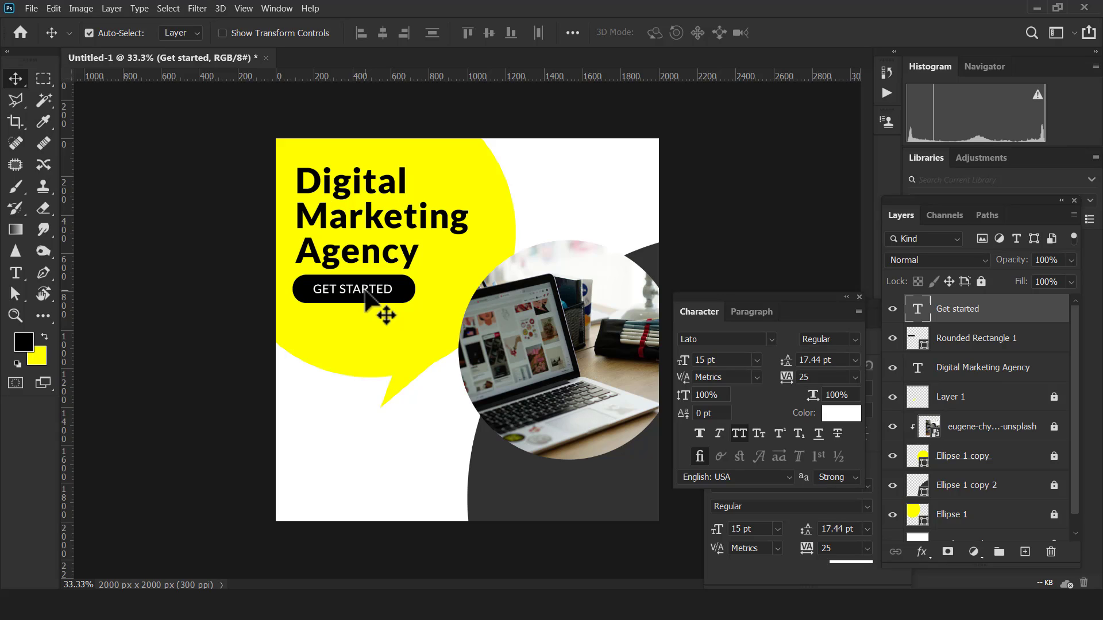
pyautogui.press('Left')
pyautogui.press('Left')
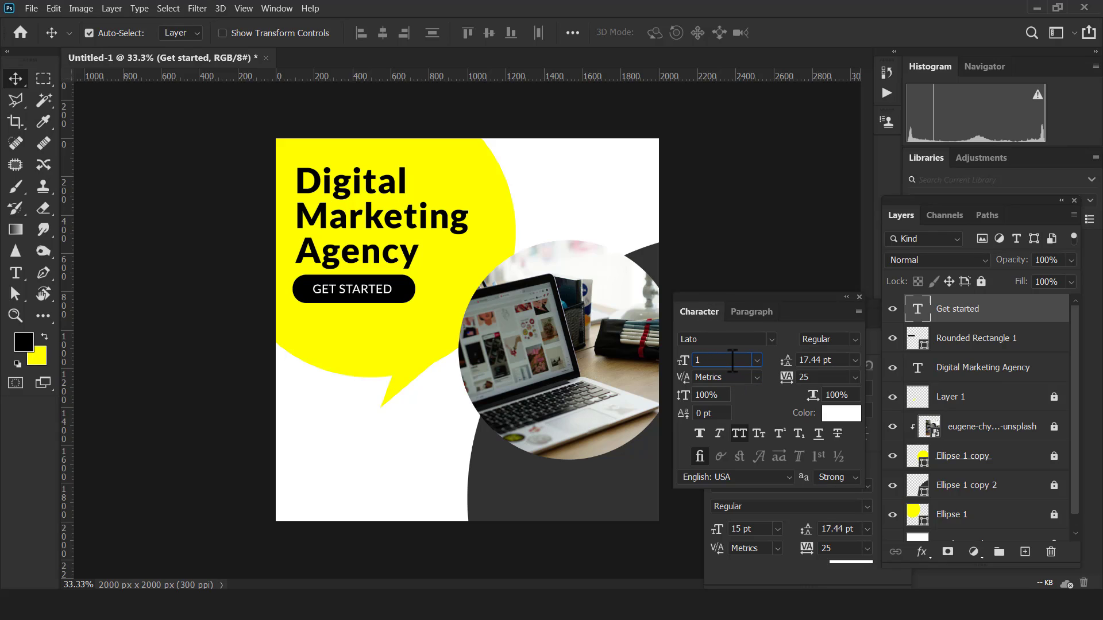
# Reduce the "Get started" font size to 13 pt and nudge the text right and slightly up to recentre it.
pyautogui.press('Return')
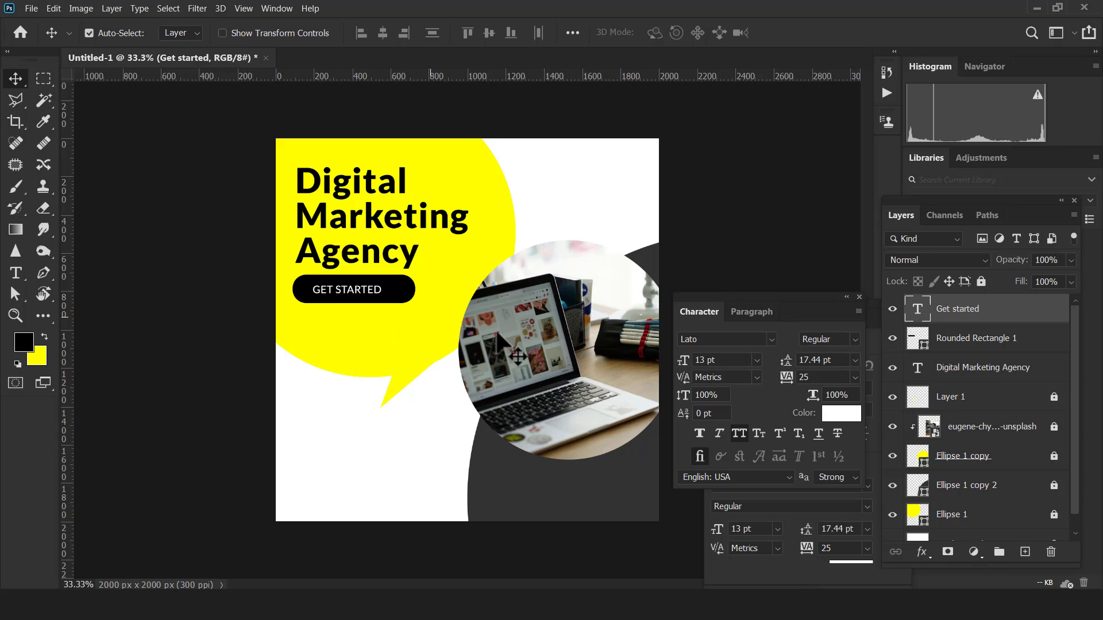
pyautogui.press('Right')
pyautogui.press('Right')
pyautogui.press('Right')
pyautogui.press('Right')
pyautogui.press('Right')
pyautogui.press('Up')
pyautogui.press('Up')
pyautogui.press('Right')
pyautogui.press('Right')
pyautogui.press('Right')
pyautogui.press('Right')
pyautogui.press('Right')
pyautogui.press('Right')
pyautogui.press('Right')
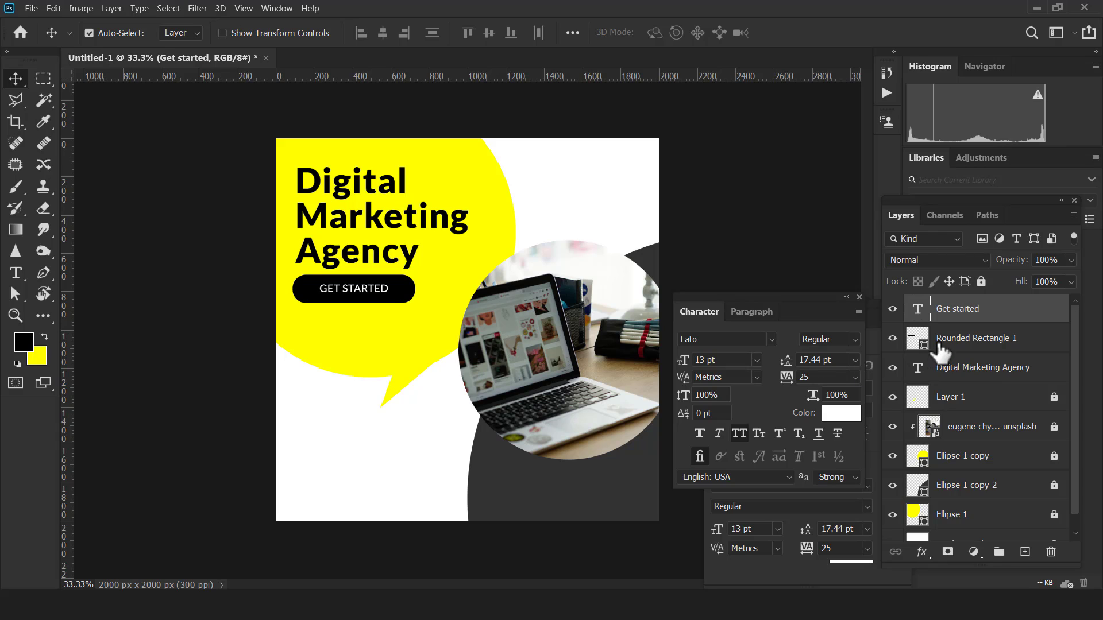
# Align the "Get started" text and the rounded rectangle on their horizontal centres, and deselect both layers.
pyautogui.click(945, 342)
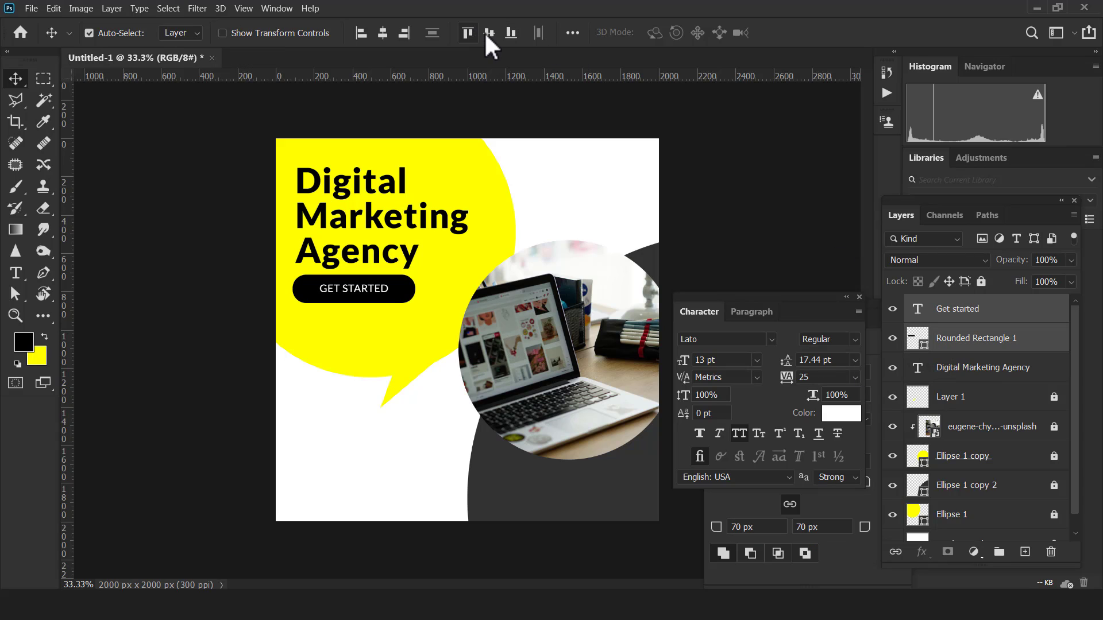
pyautogui.click(383, 32)
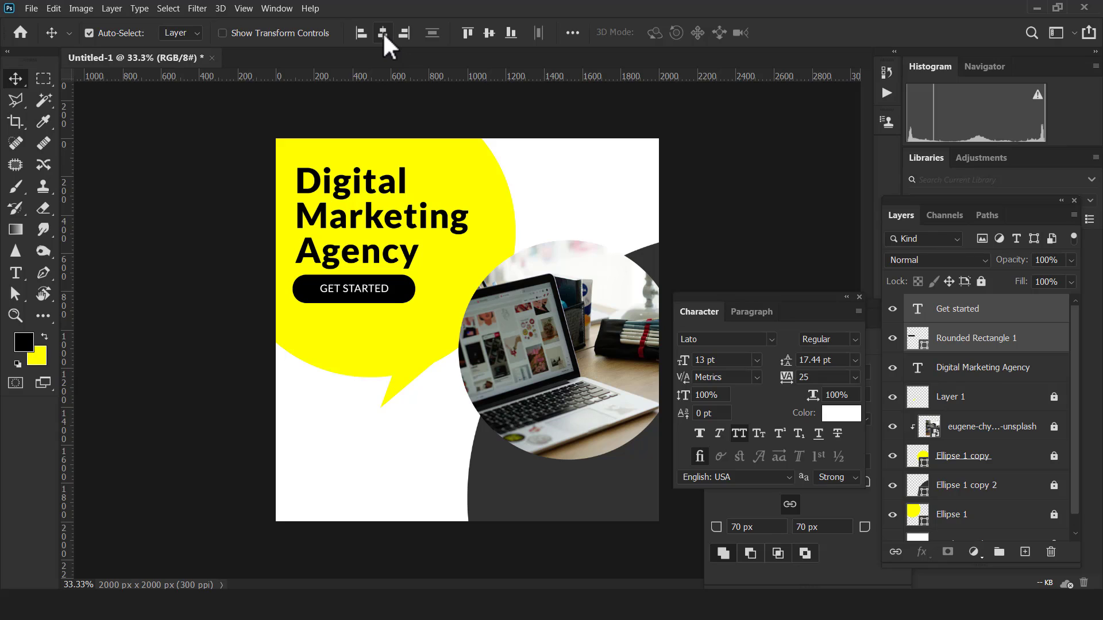
pyautogui.click(352, 454)
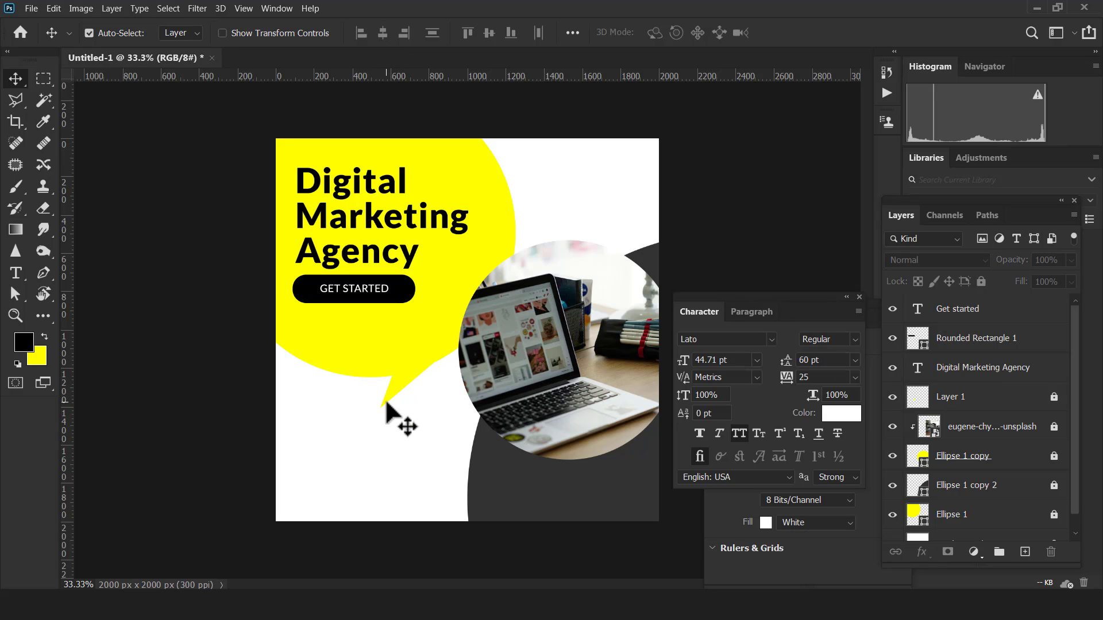
# Duplicate the "Digital Marketing Agency" heading straight down below the speech bubble and replace the copy's text with “Accelerate Your Online Presence” on two lines.
pyautogui.click(379, 262)
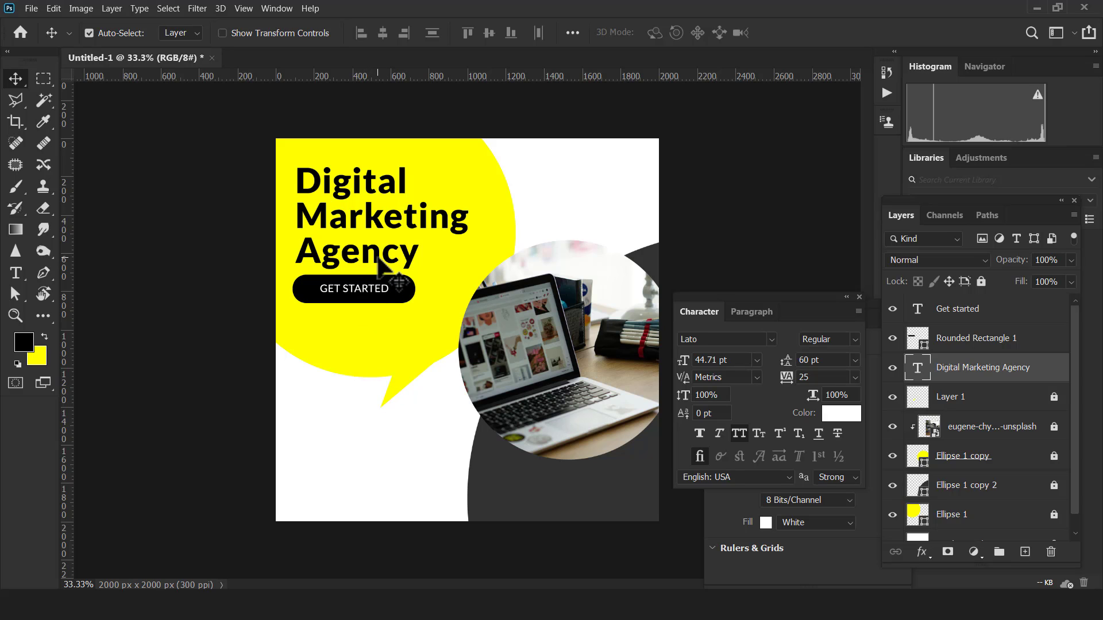
pyautogui.moveTo(379, 261); pyautogui.dragTo(379, 469)
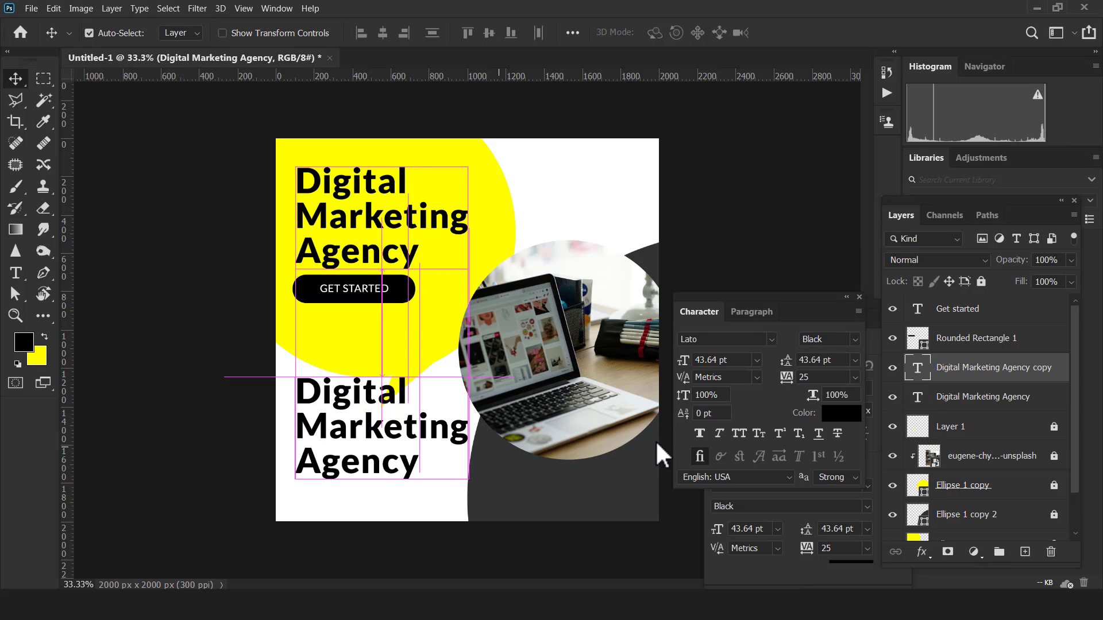
pyautogui.doubleClick(918, 370)
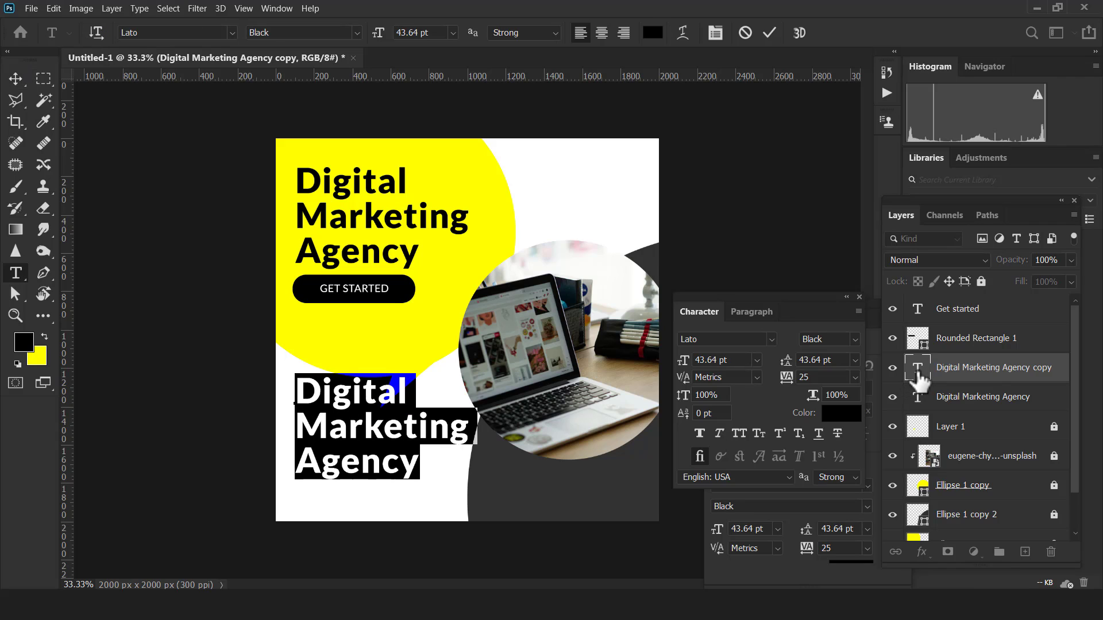
pyautogui.write('“')
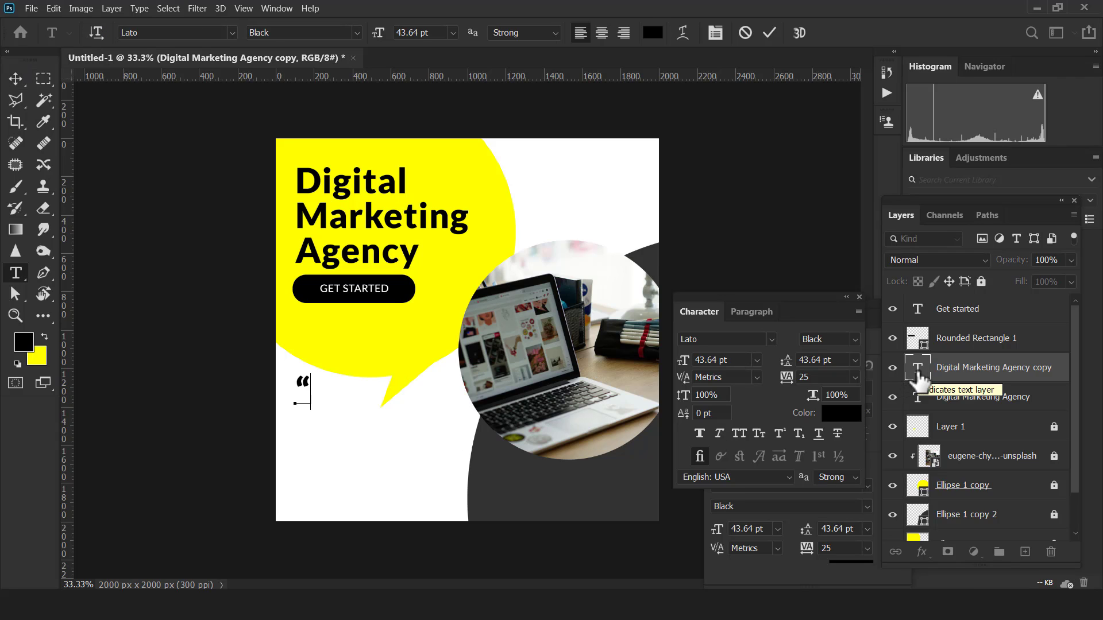
pyautogui.write('Accel')
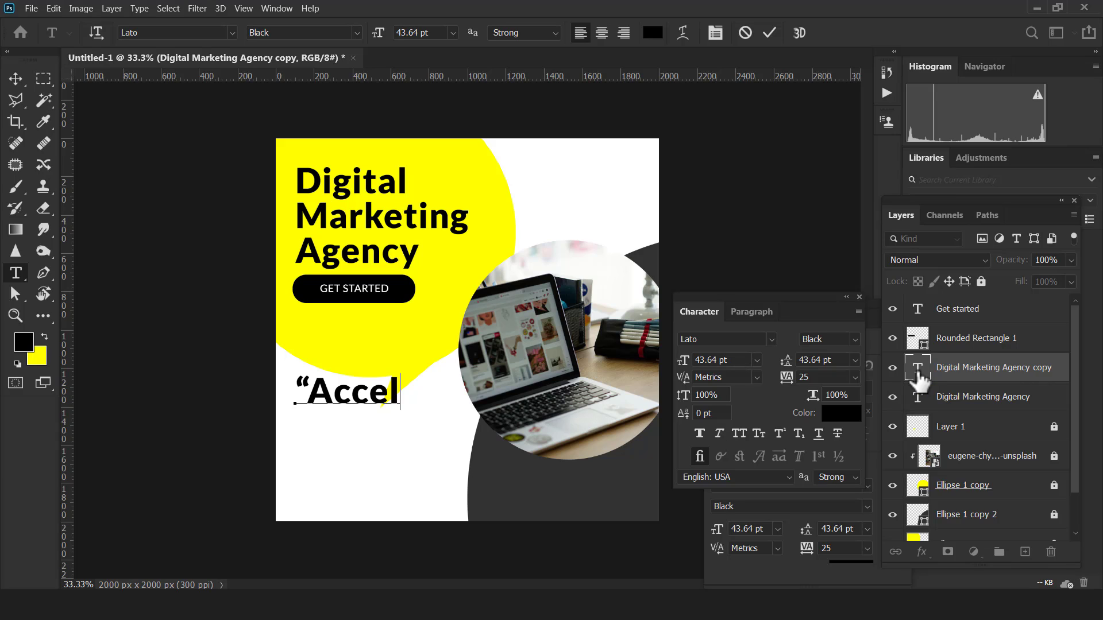
pyautogui.write('erate Your ')
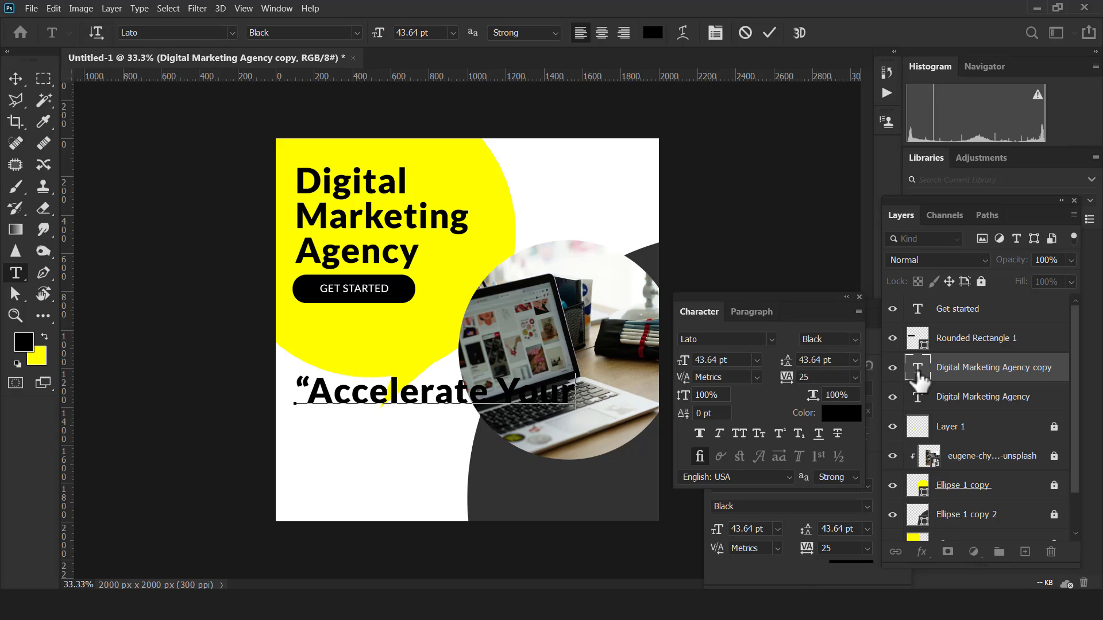
pyautogui.write('Onlin')
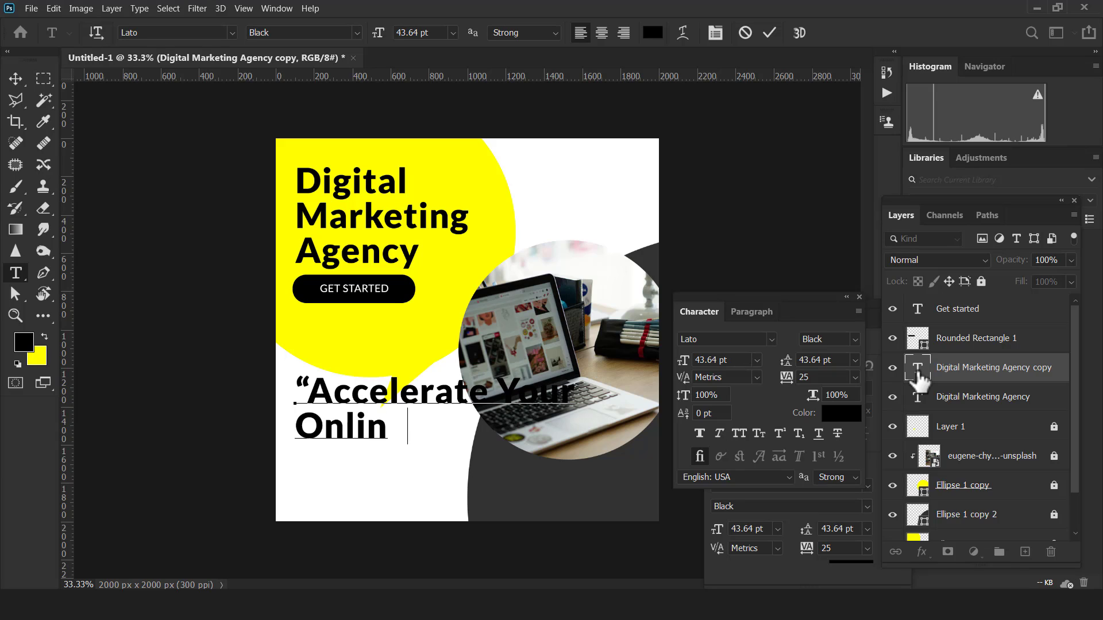
pyautogui.write('e Pres')
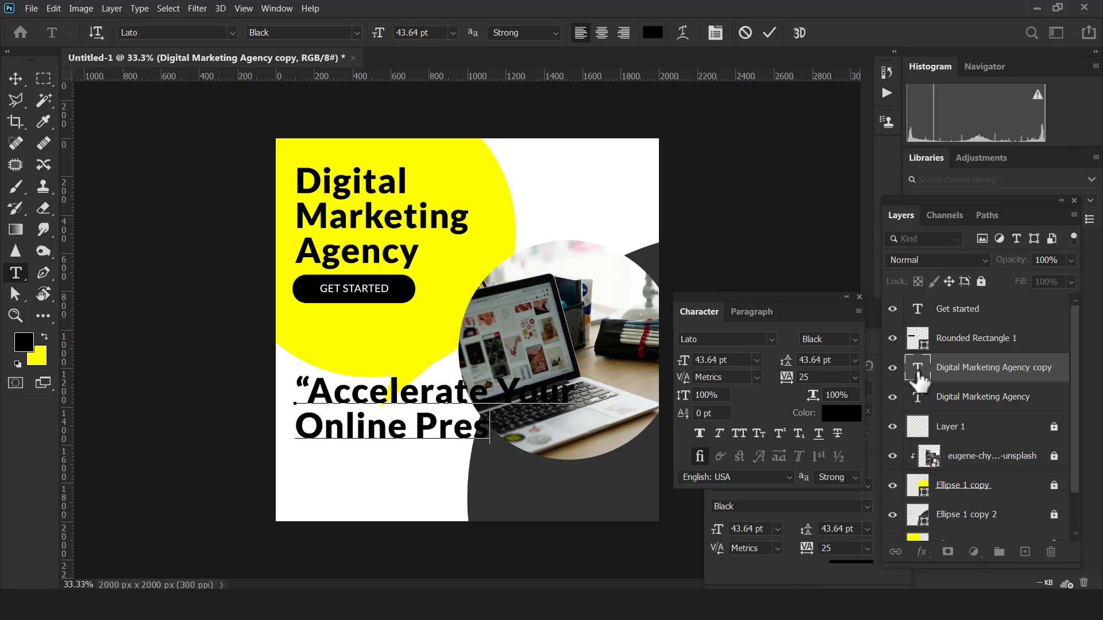
pyautogui.write('ence”')
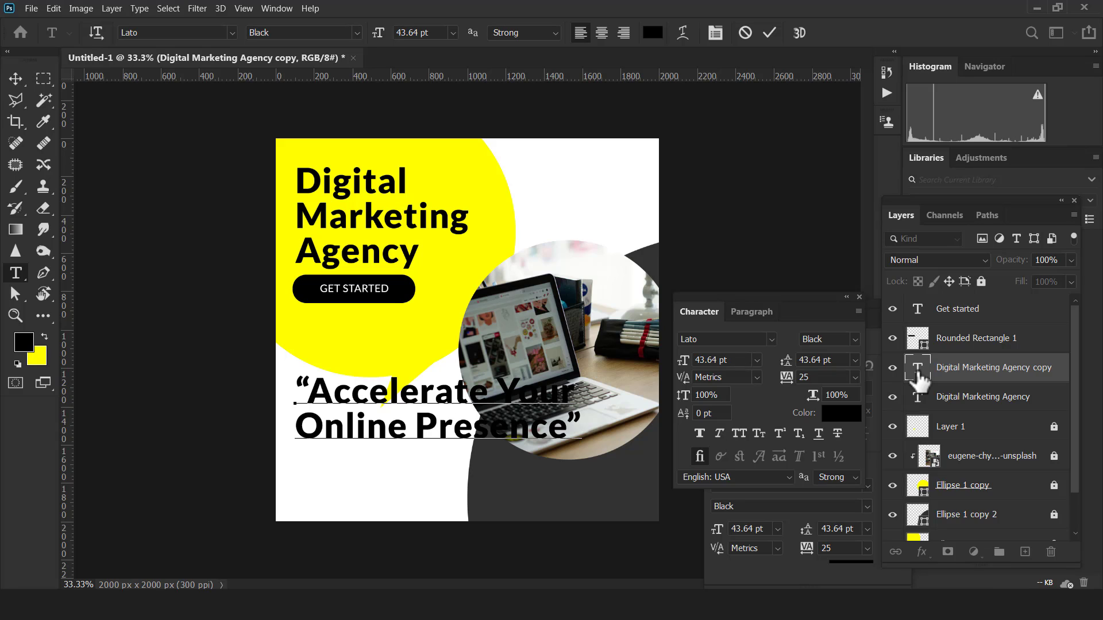
# Set the “Accelerate Your Online Presence” text to 18 pt in the Bold style.
pyautogui.doubleClick(918, 368)
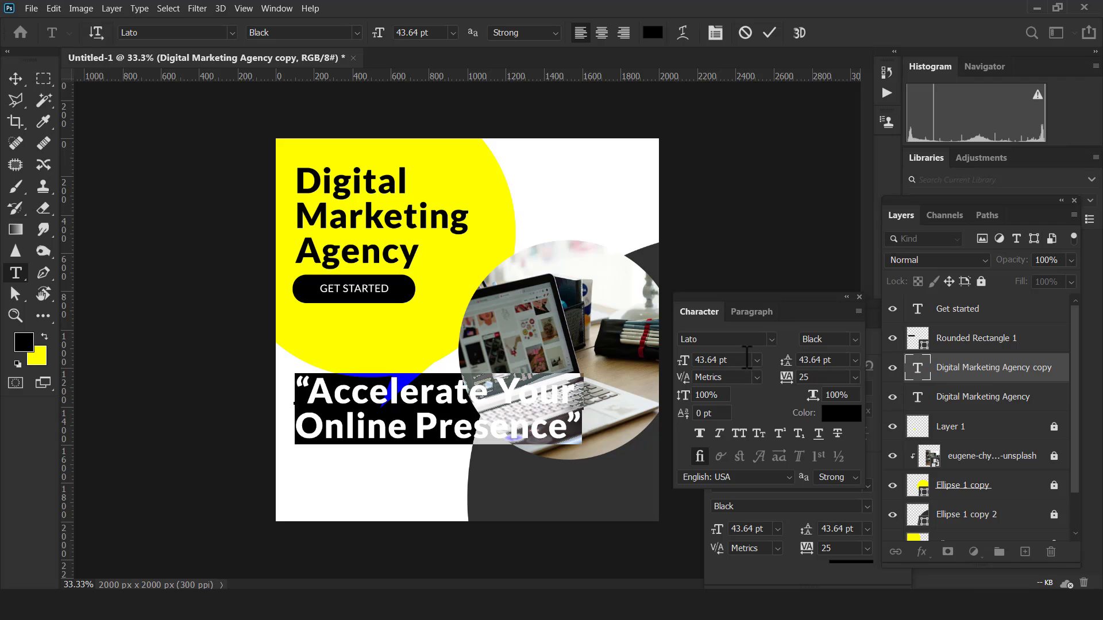
pyautogui.click(757, 360)
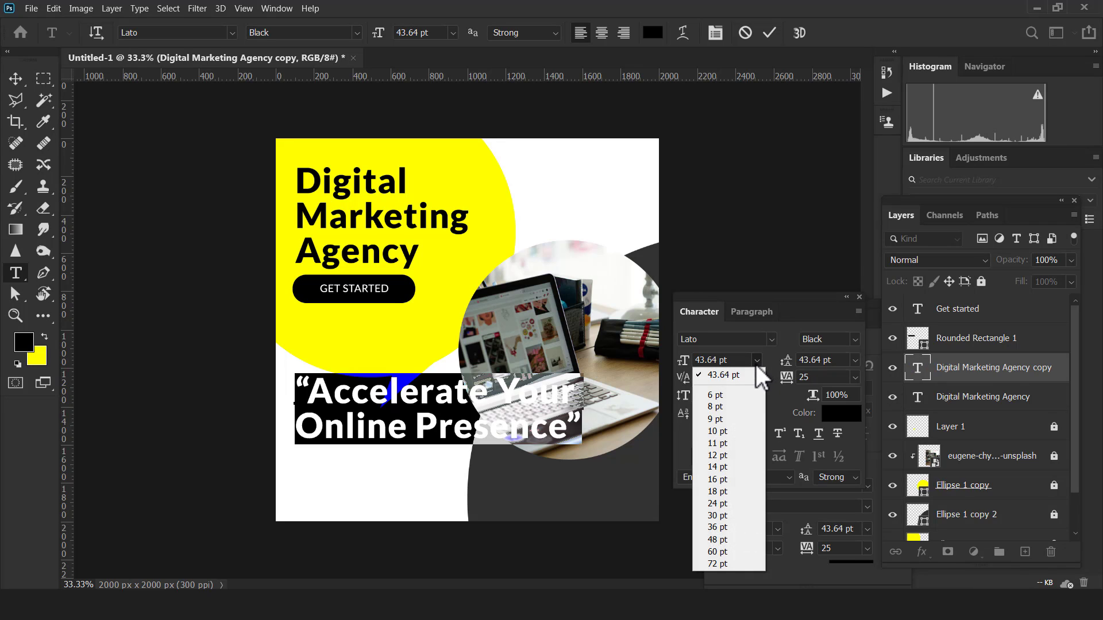
pyautogui.click(739, 492)
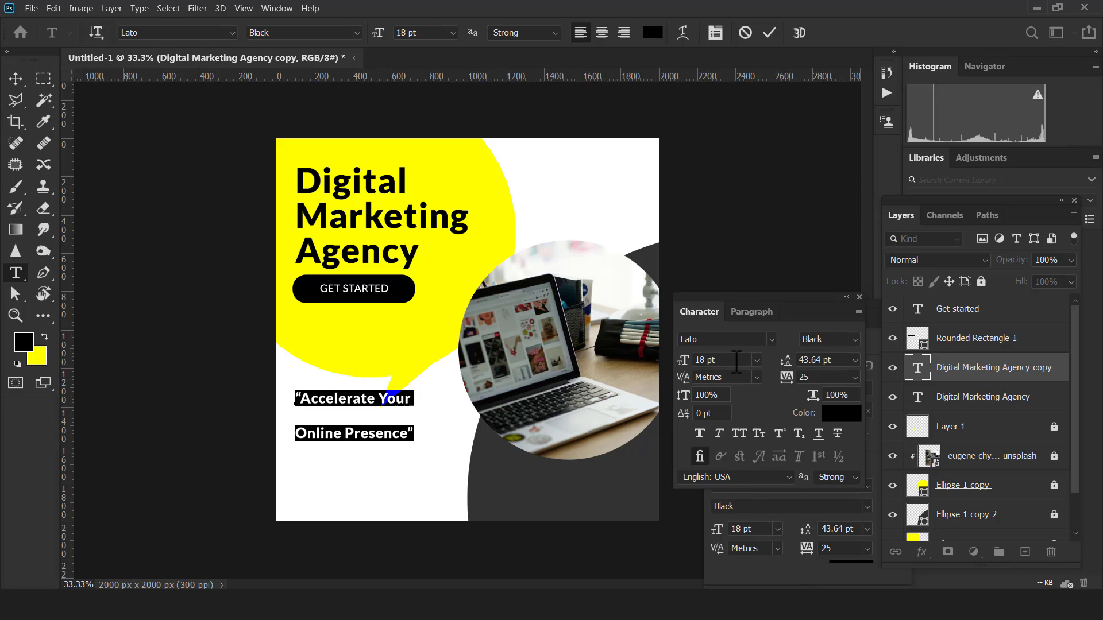
pyautogui.click(726, 360)
pyautogui.write('20')
pyautogui.click(856, 340)
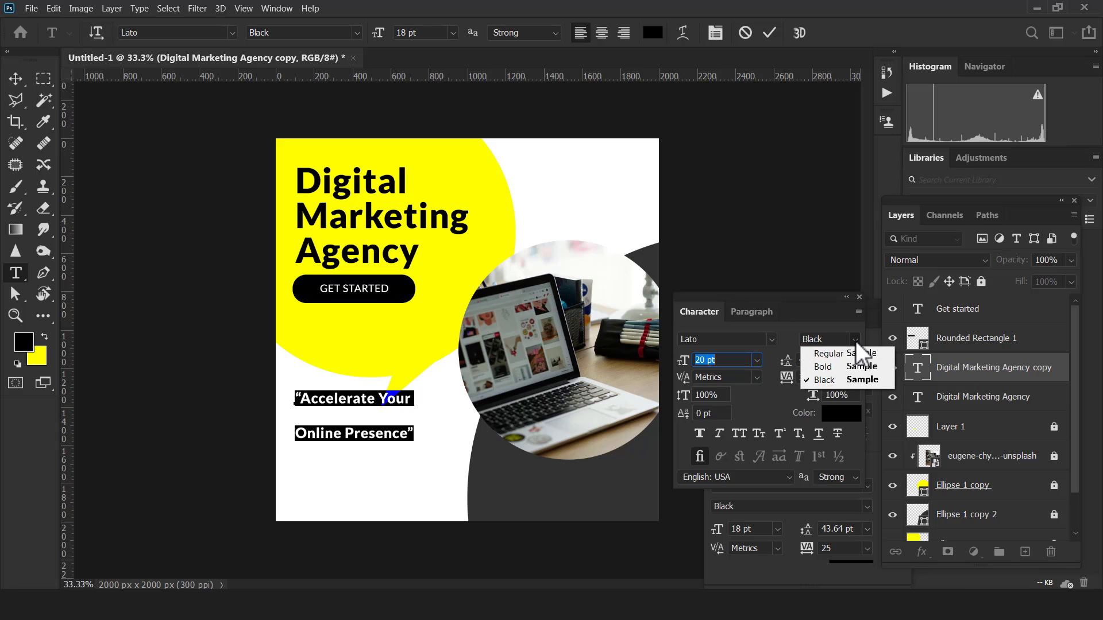
pyautogui.click(837, 369)
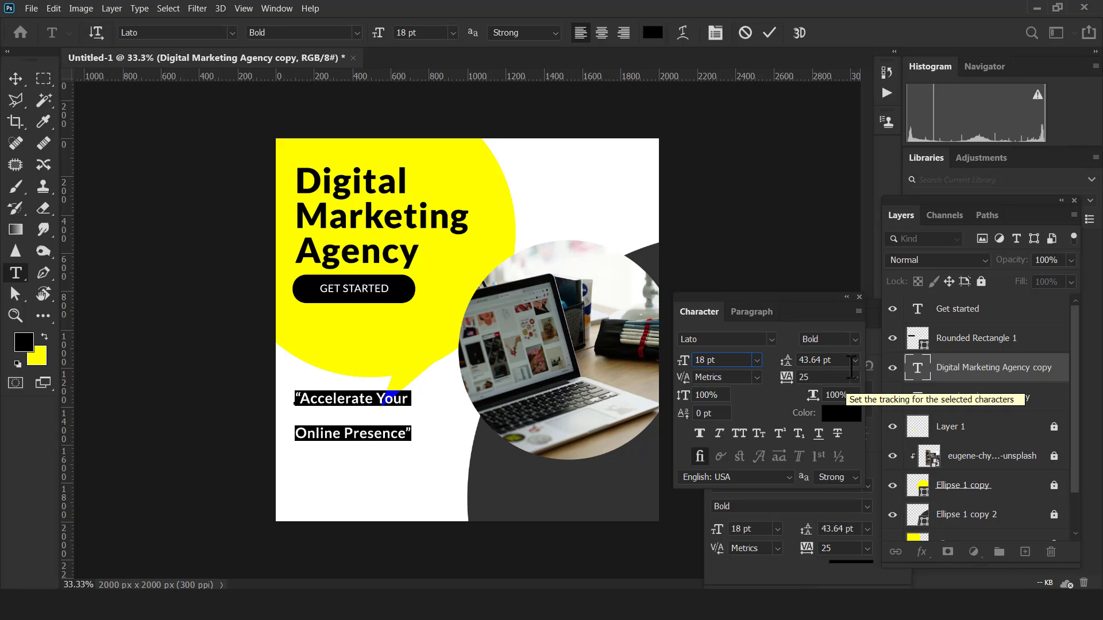
# Tighten the leading of the “Accelerate Your Online Presence” text to 18 pt and commit the text edit.
pyautogui.click(854, 360)
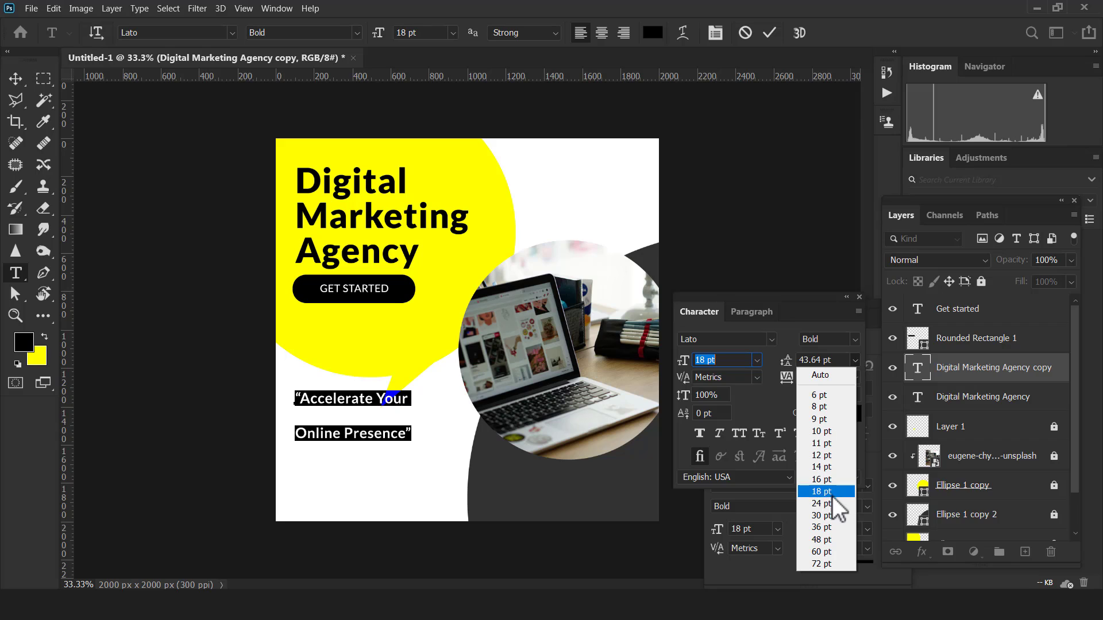
pyautogui.click(828, 515)
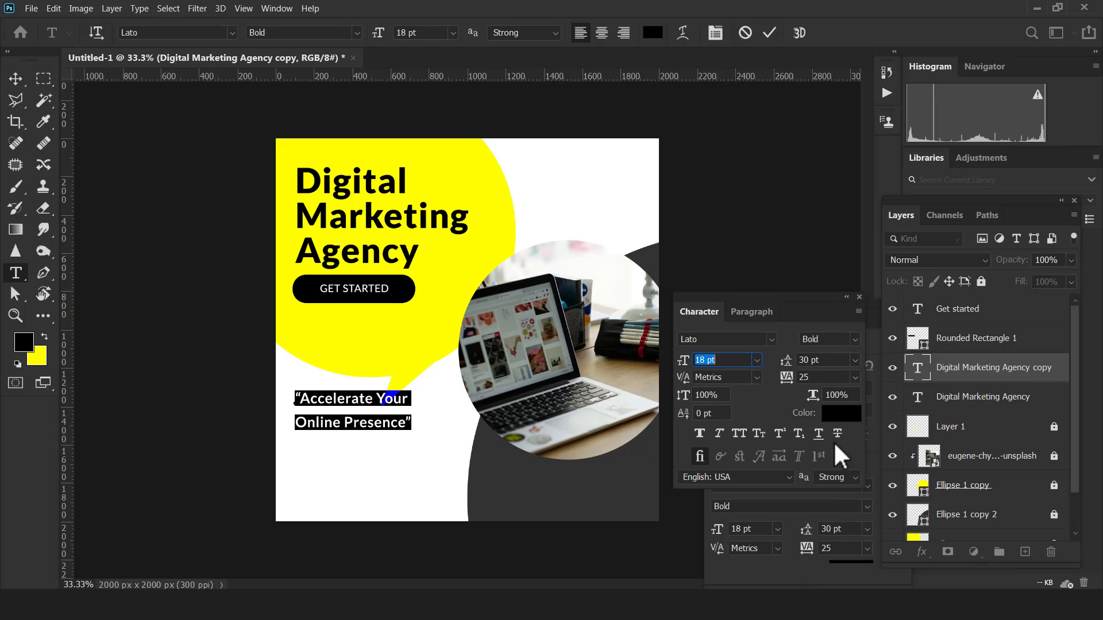
pyautogui.click(855, 360)
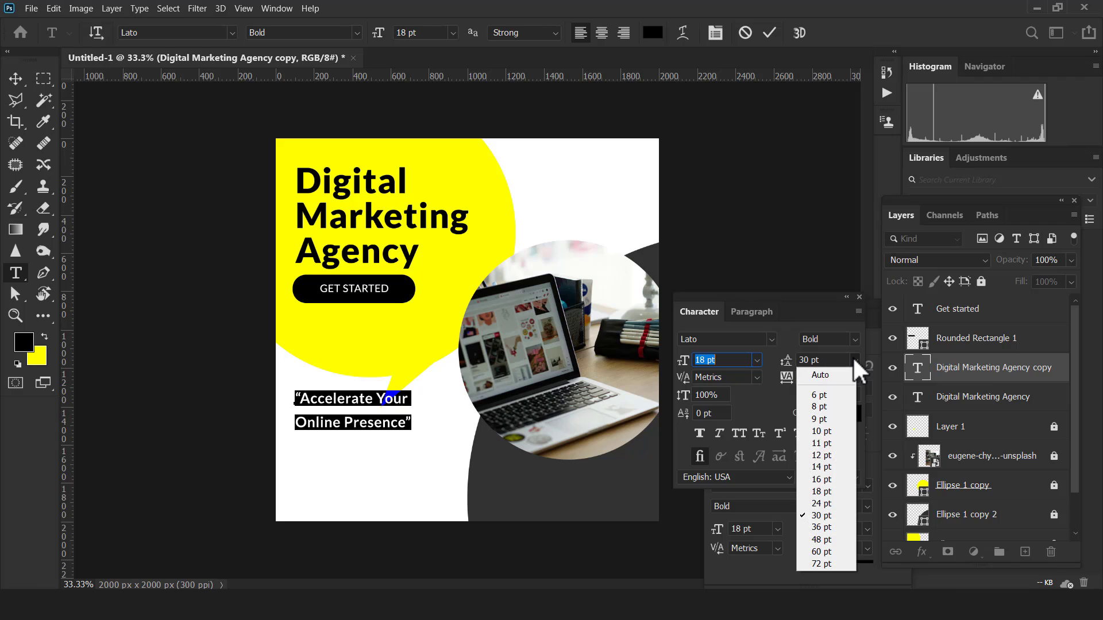
pyautogui.click(823, 504)
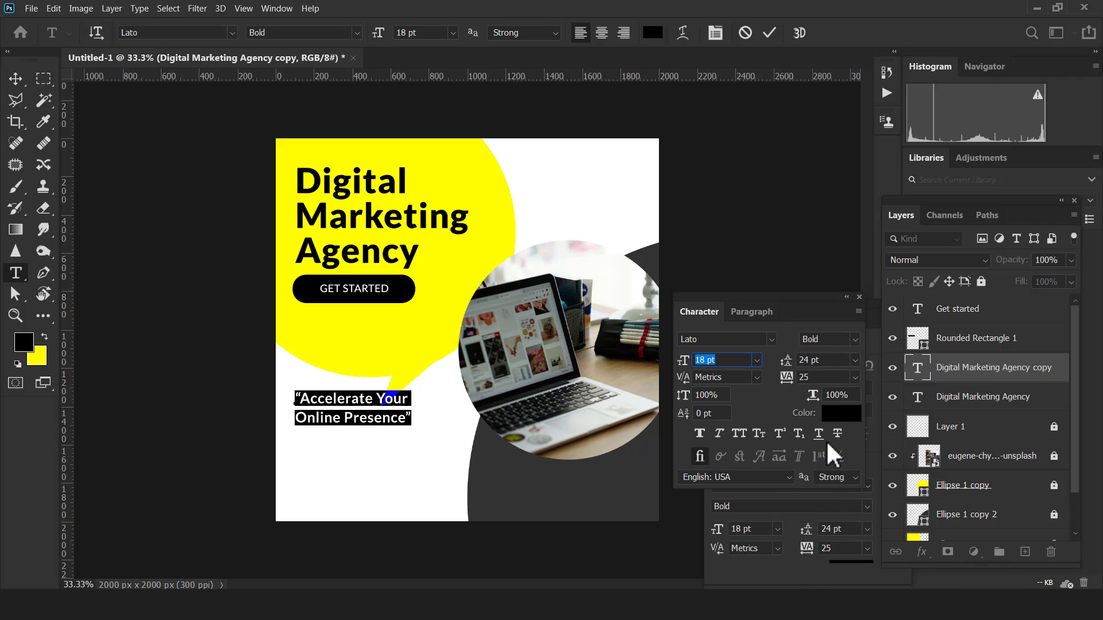
pyautogui.click(855, 360)
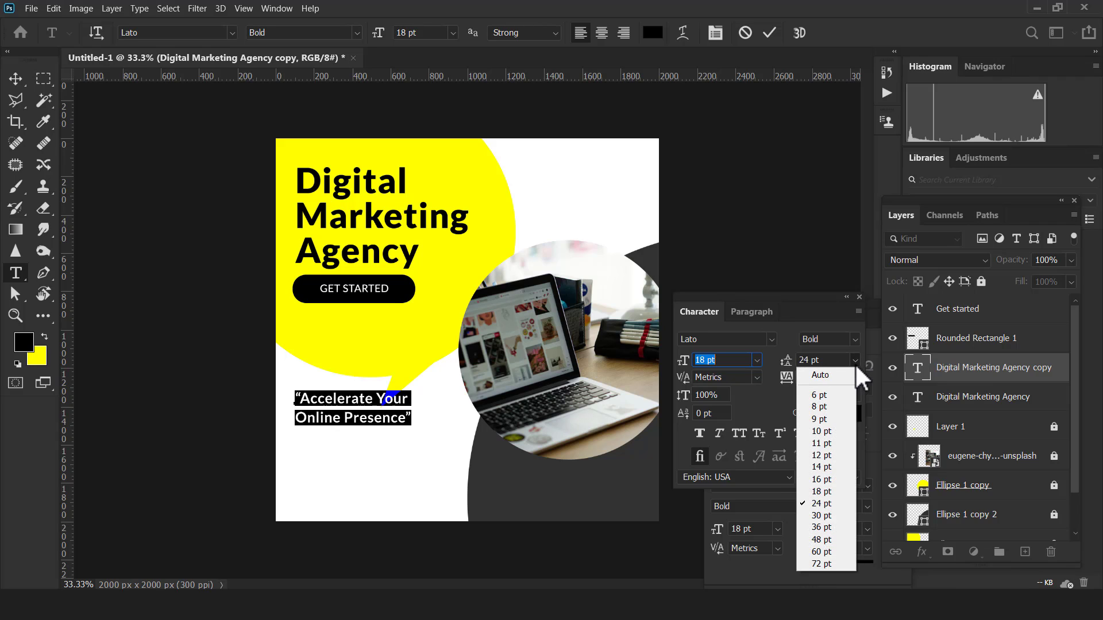
pyautogui.click(830, 494)
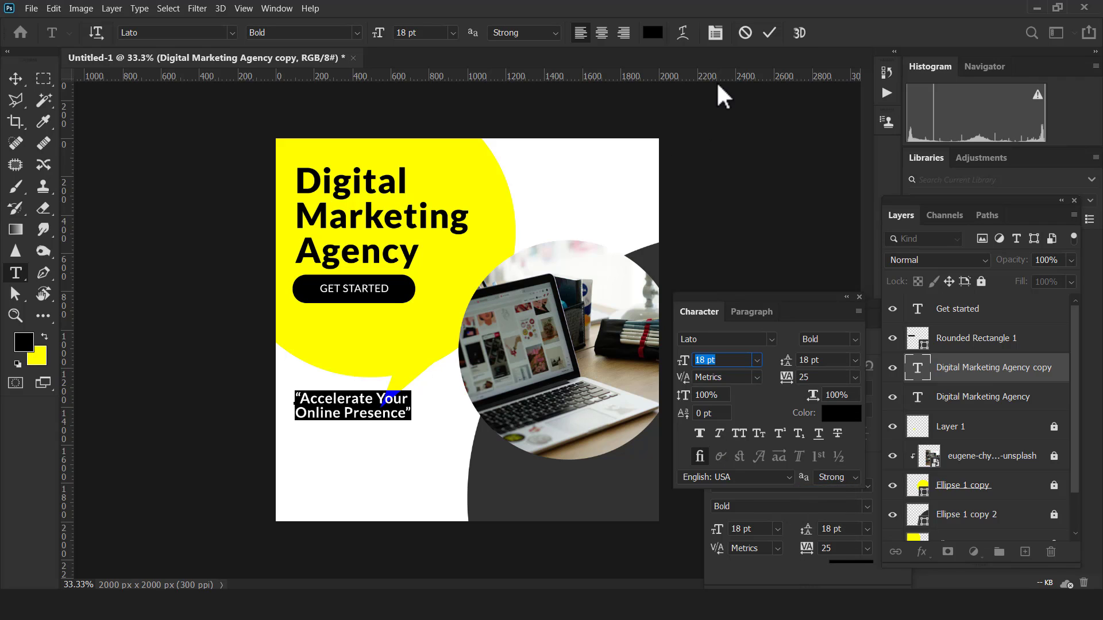
pyautogui.click(771, 31)
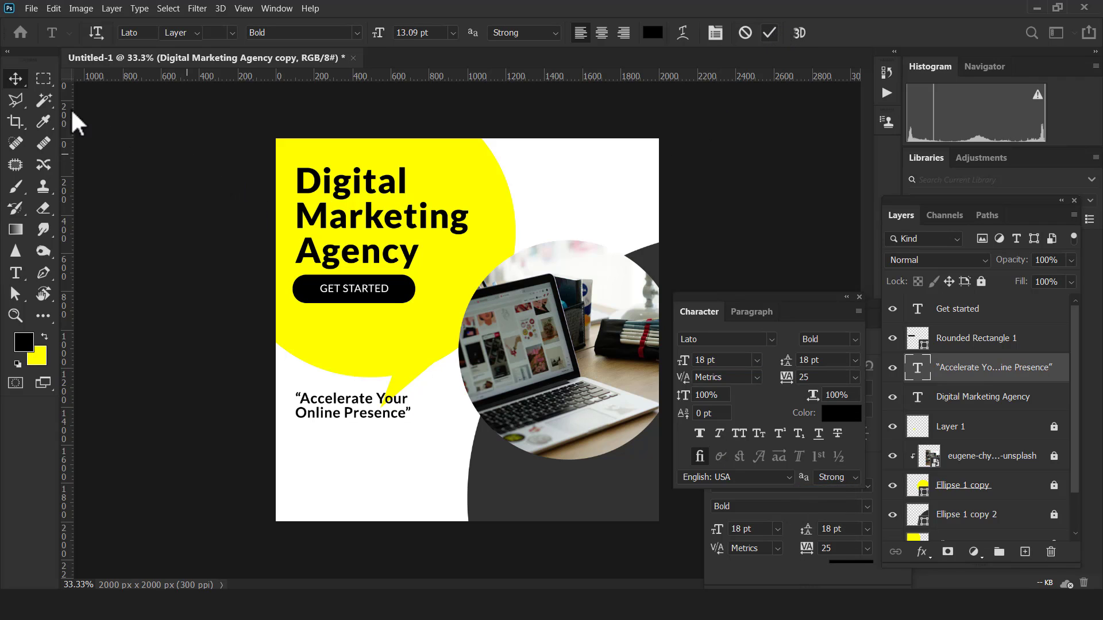
# Move the tagline below the speech bubble's tail, scale it up to about 114%, and nudge it slightly left.
pyautogui.click(15, 79)
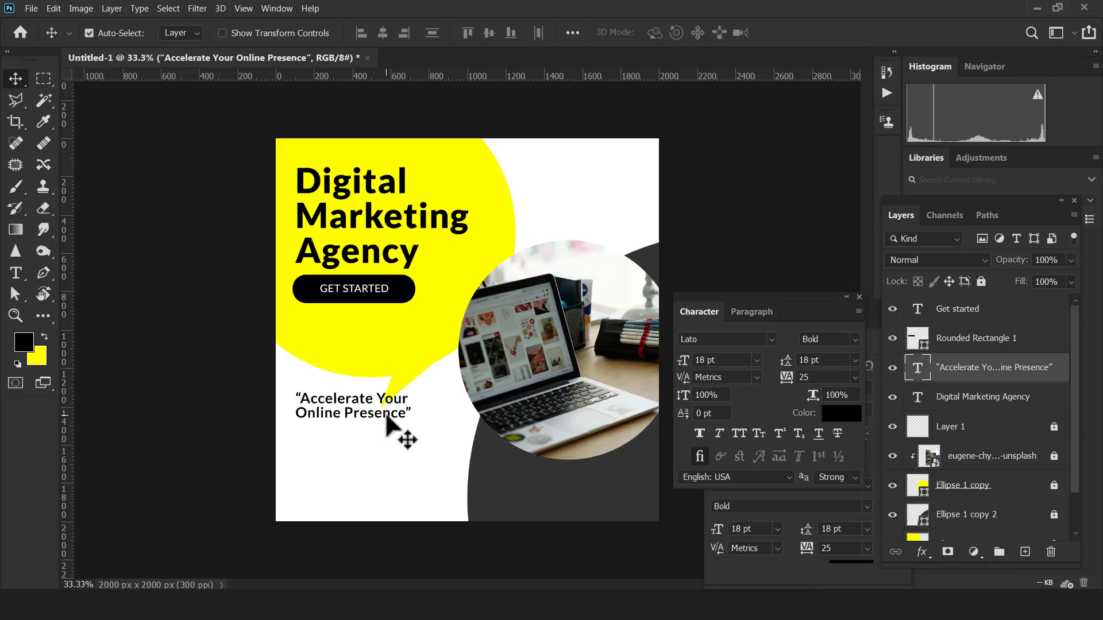
pyautogui.moveTo(386, 418); pyautogui.dragTo(438, 457)
pyautogui.hotkey('ctrl', 't')
pyautogui.press('Return')
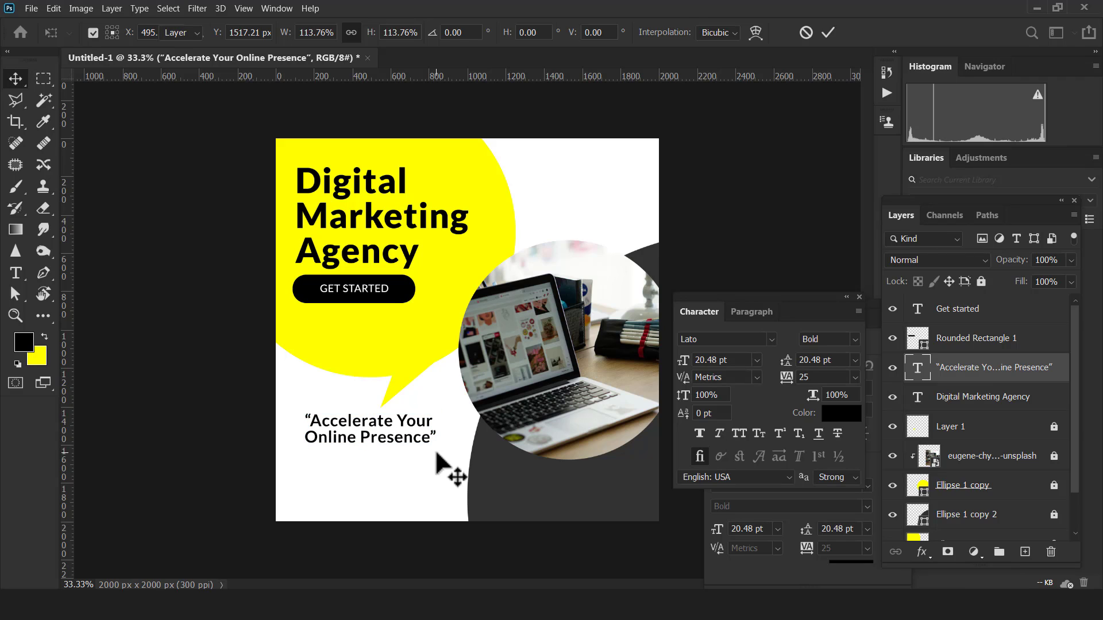
pyautogui.hotkey('shift', 'Left')
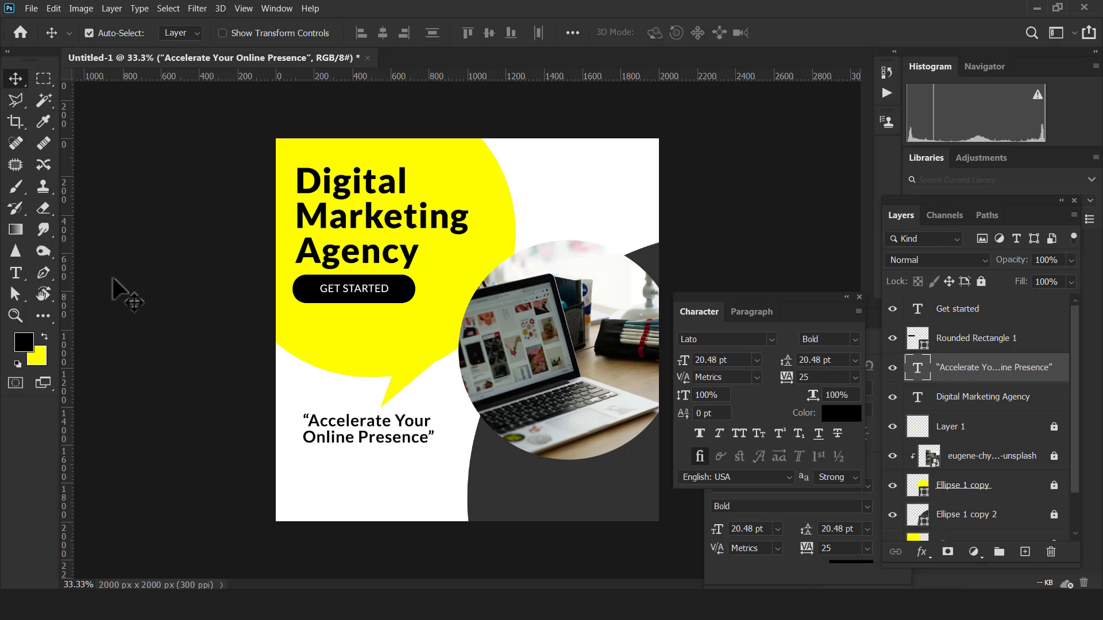
# Draw a black circle about 120 px across with the Ellipse tool below the tagline's left end.
pyautogui.click(46, 316)
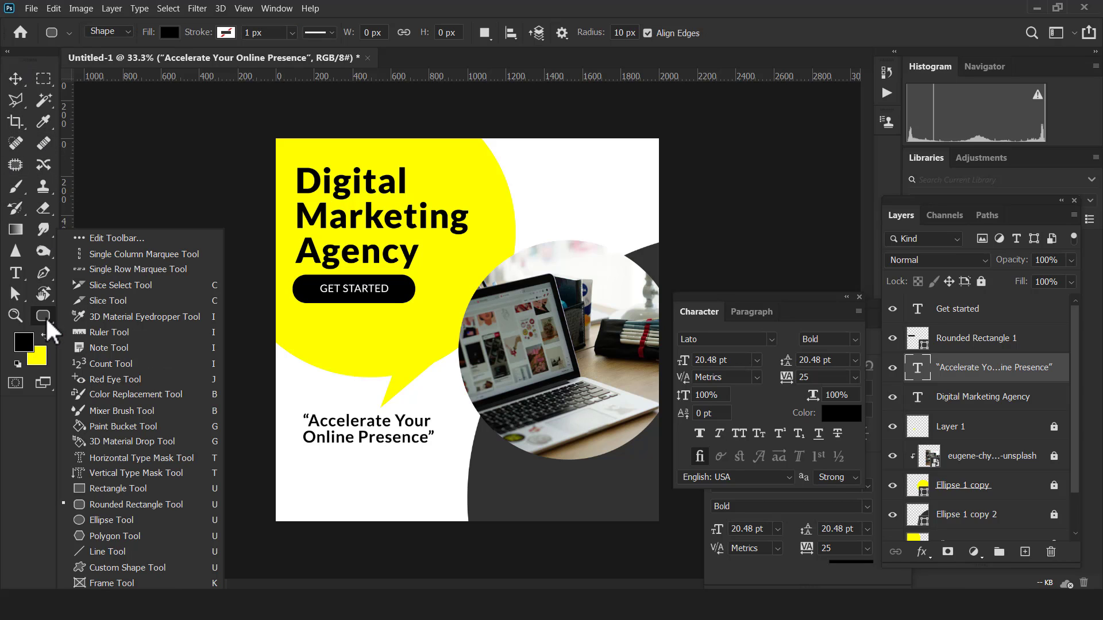
pyautogui.click(120, 523)
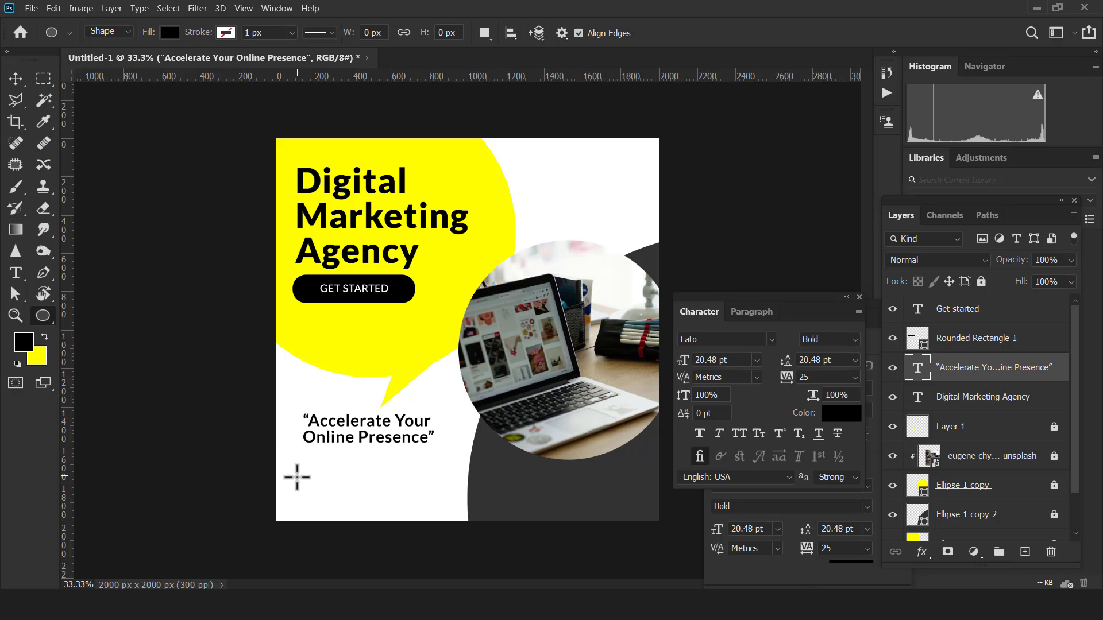
pyautogui.moveTo(296, 475); pyautogui.dragTo(322, 499)
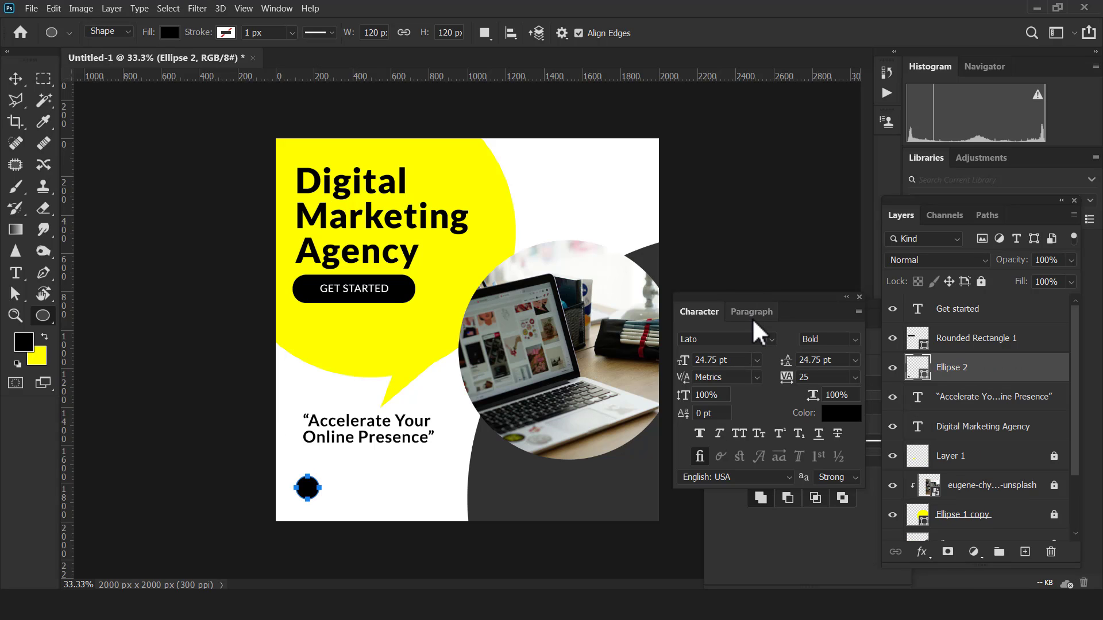
# Try to recolour the small circle by setting the text colour to the speech bubble's yellow, ffff00.
pyautogui.click(832, 418)
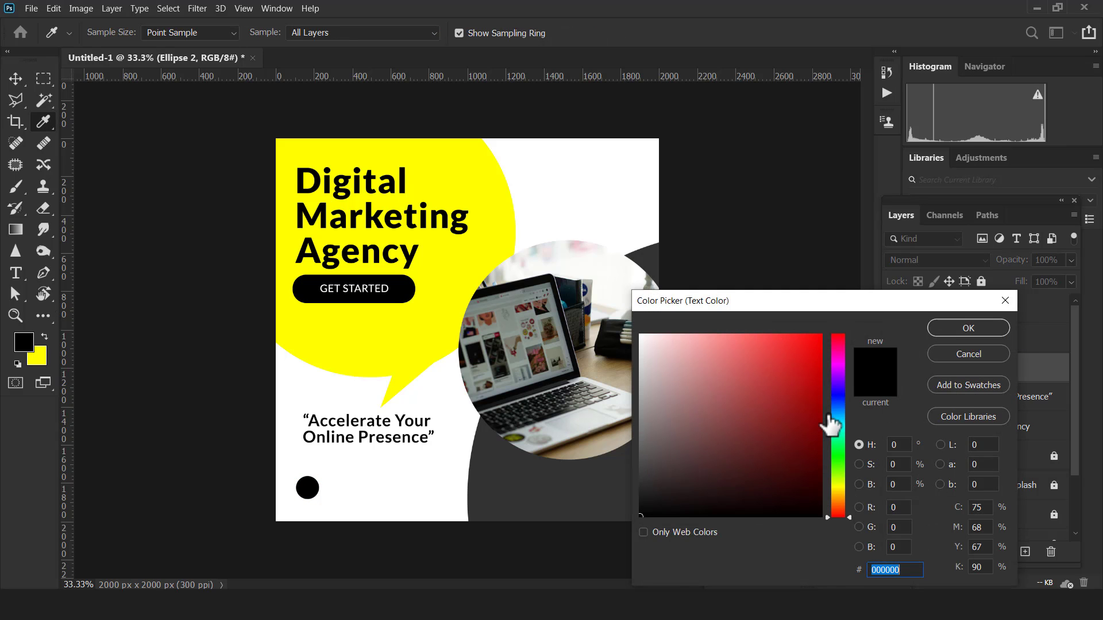
pyautogui.click(473, 253)
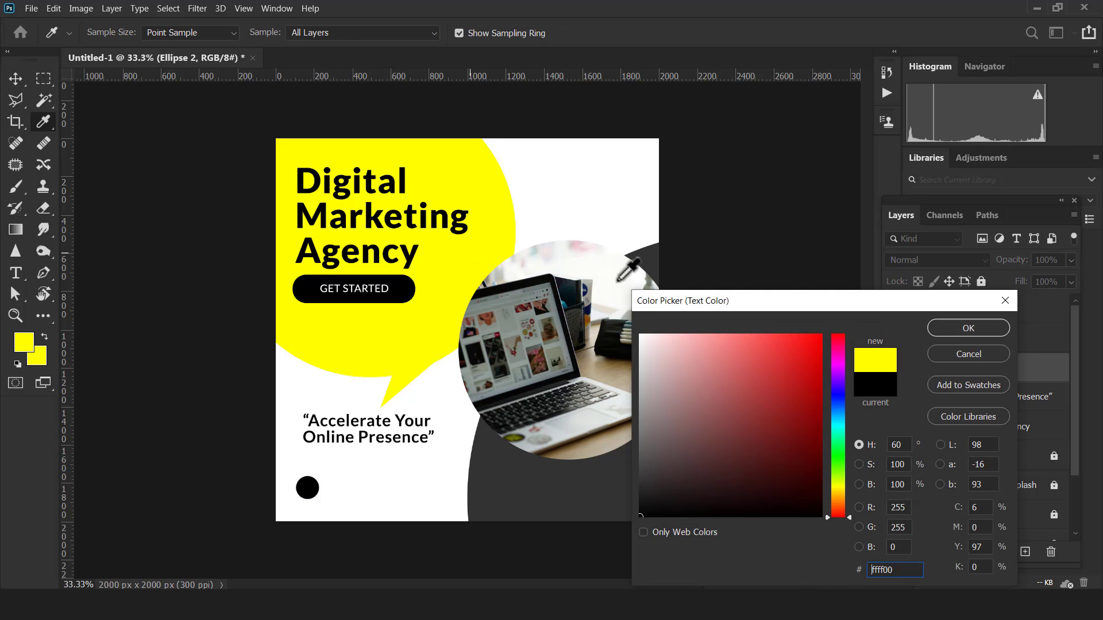
pyautogui.click(961, 332)
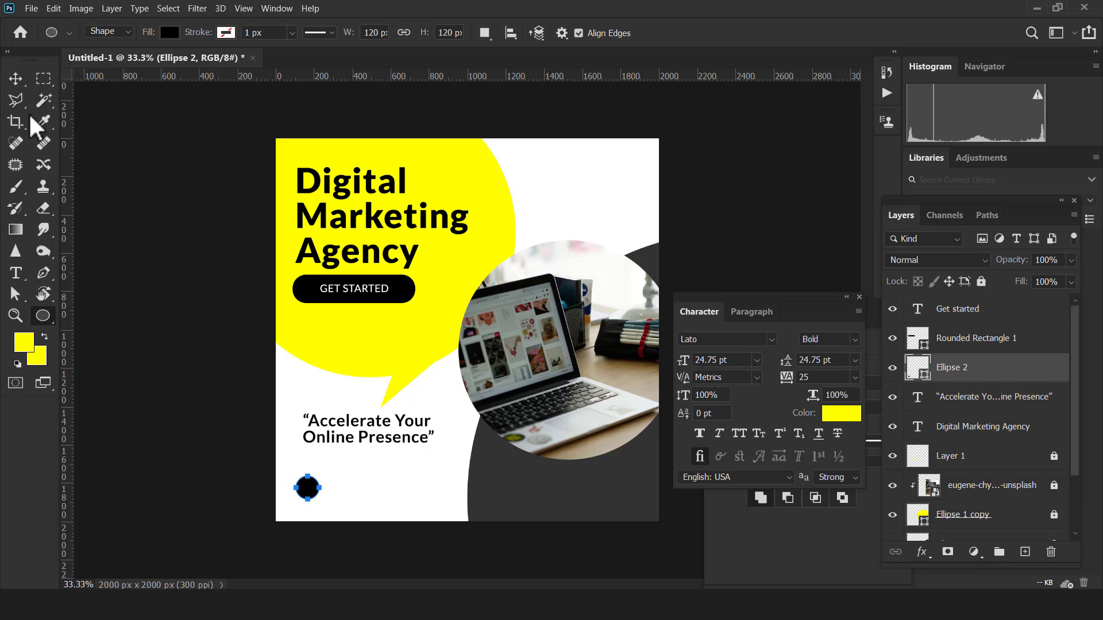
# Fill the small circle with the speech bubble's yellow, ffff00, and shift the circle slightly left.
pyautogui.click(15, 80)
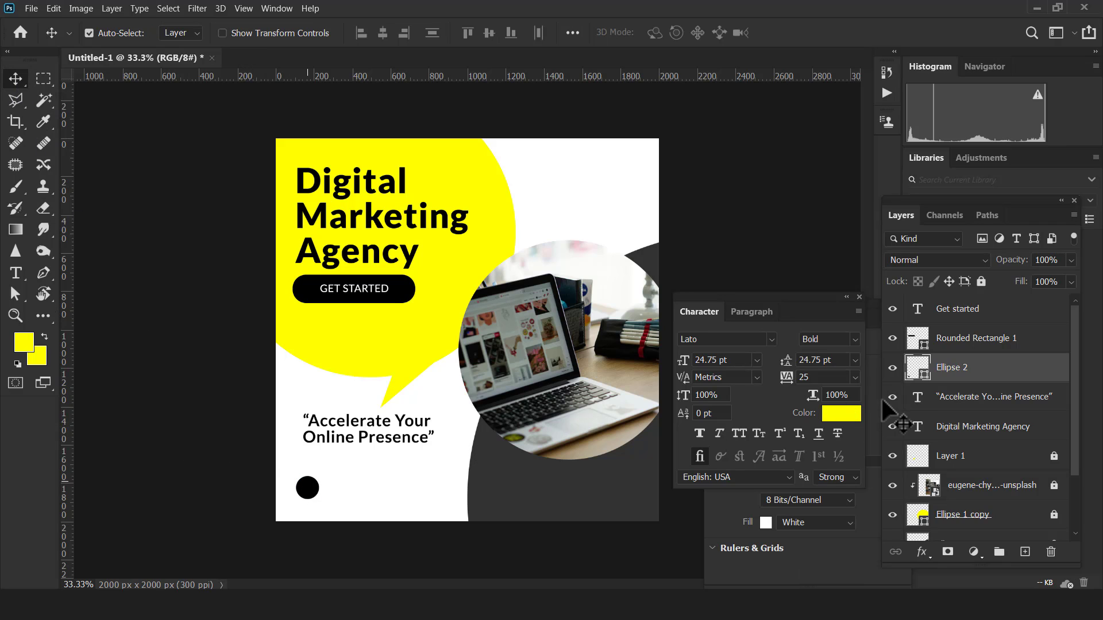
pyautogui.doubleClick(924, 373)
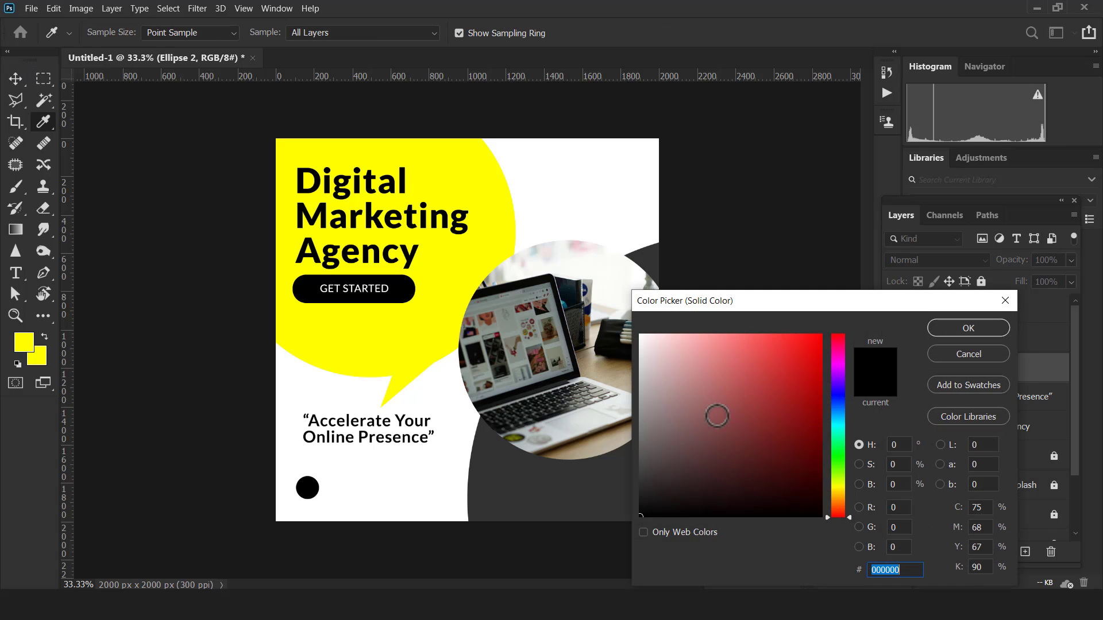
pyautogui.click(455, 337)
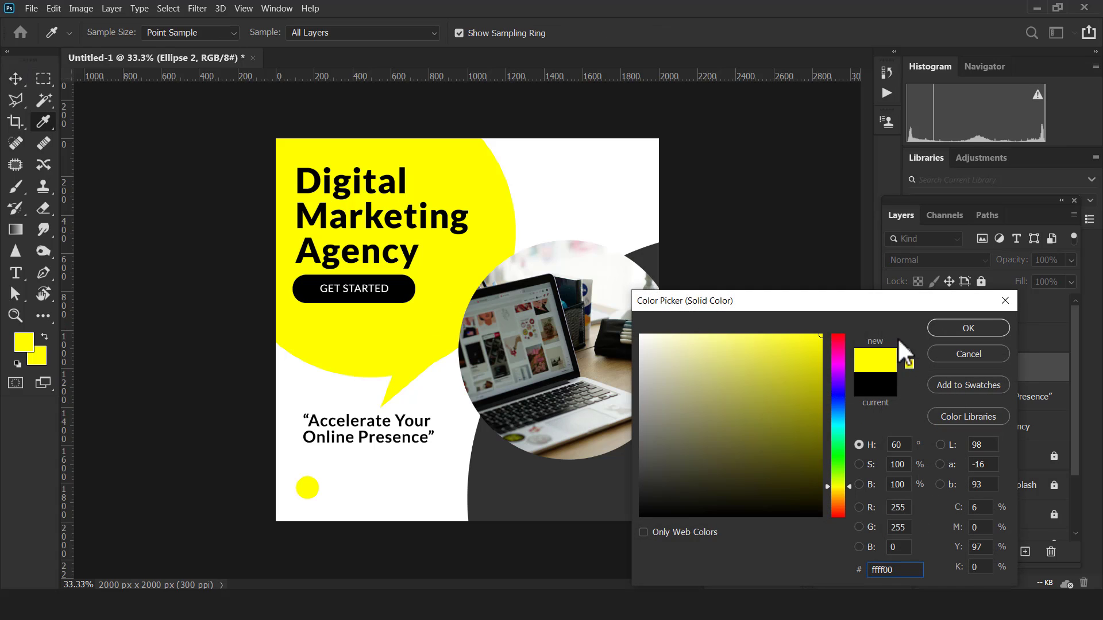
pyautogui.click(969, 328)
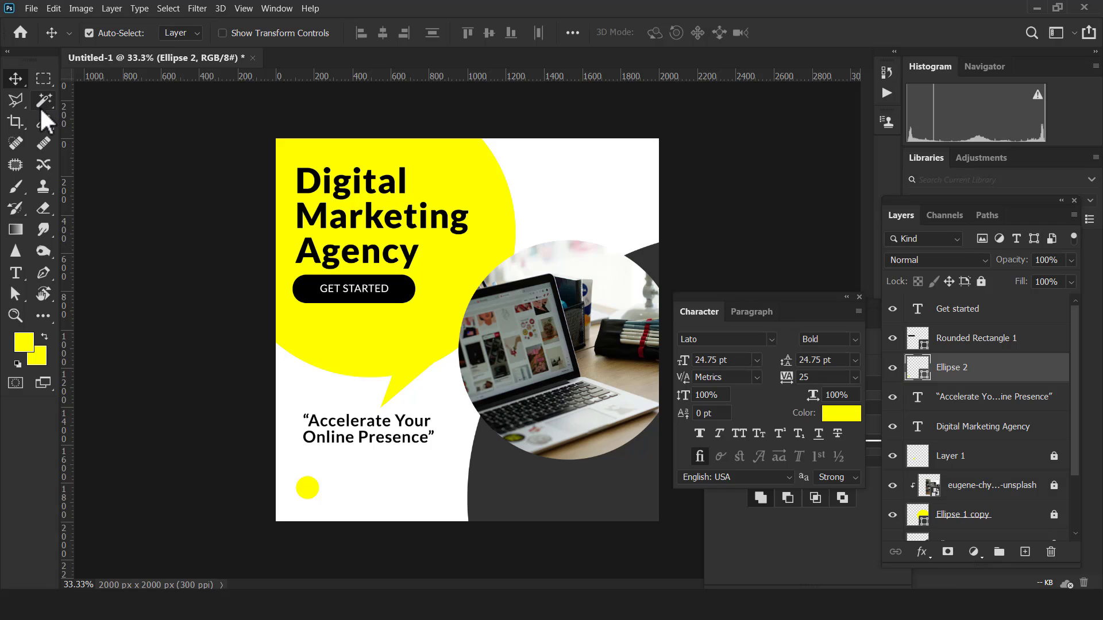
pyautogui.click(140, 328)
pyautogui.moveTo(316, 492); pyautogui.dragTo(308, 487)
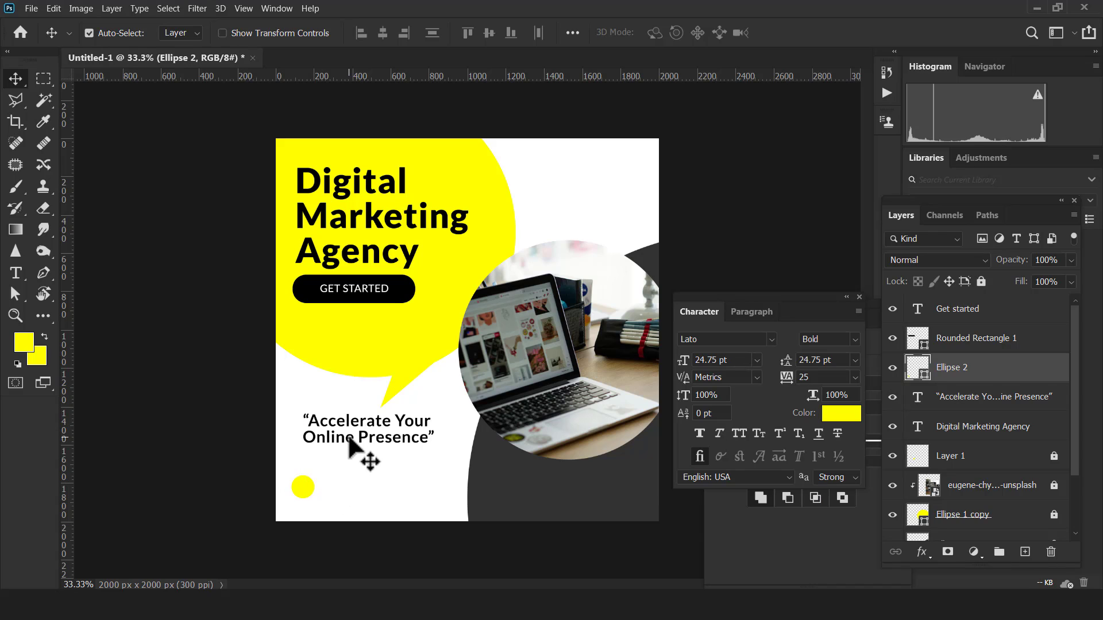
# Duplicate the "Get started" text to the area beside the small yellow circle and colour the copy black, 000000.
pyautogui.click(347, 295)
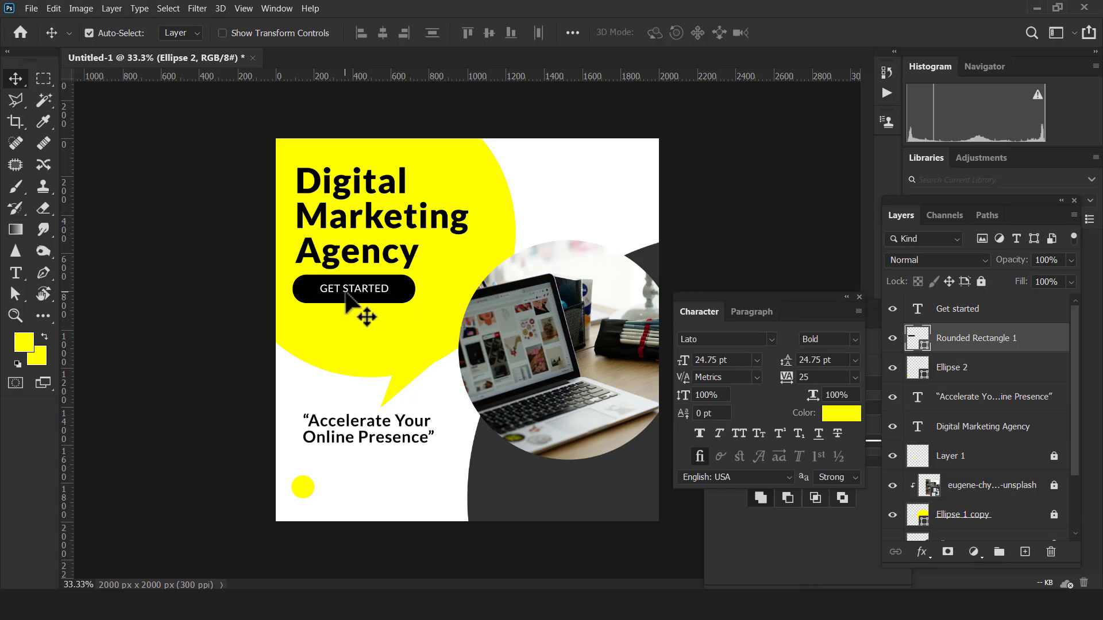
pyautogui.moveTo(354, 299); pyautogui.dragTo(430, 471)
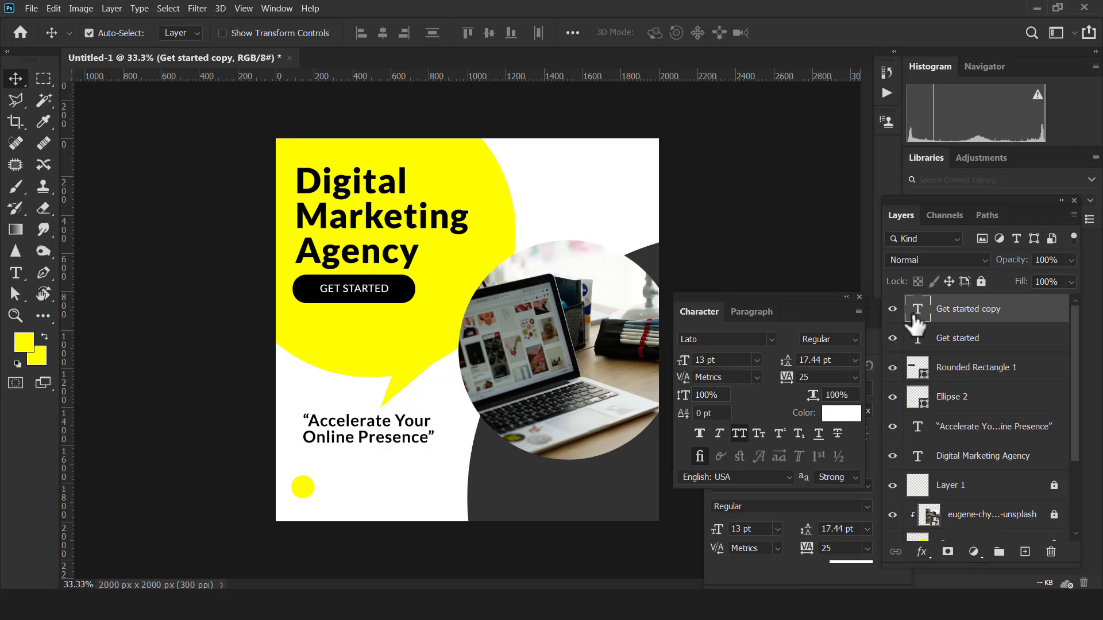
pyautogui.doubleClick(918, 311)
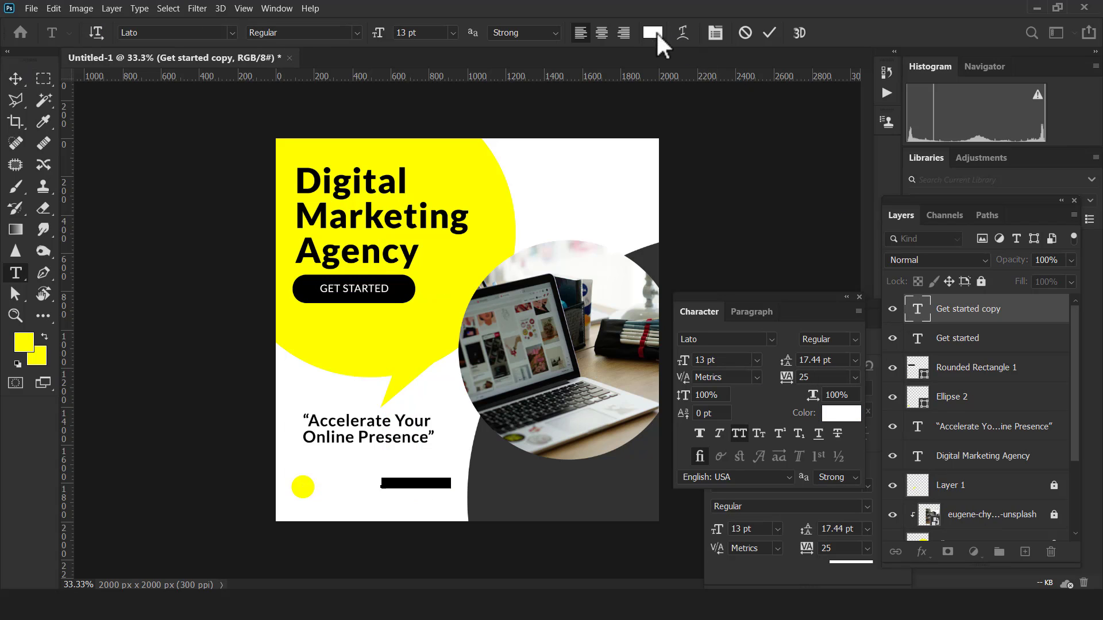
pyautogui.click(654, 32)
pyautogui.click(405, 292)
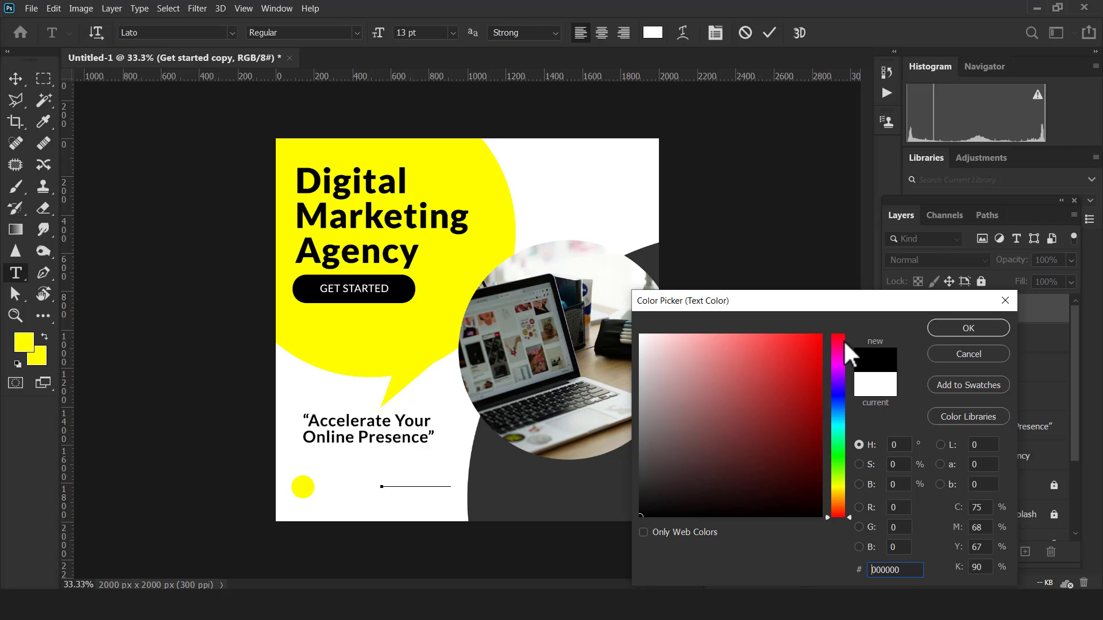
pyautogui.click(968, 328)
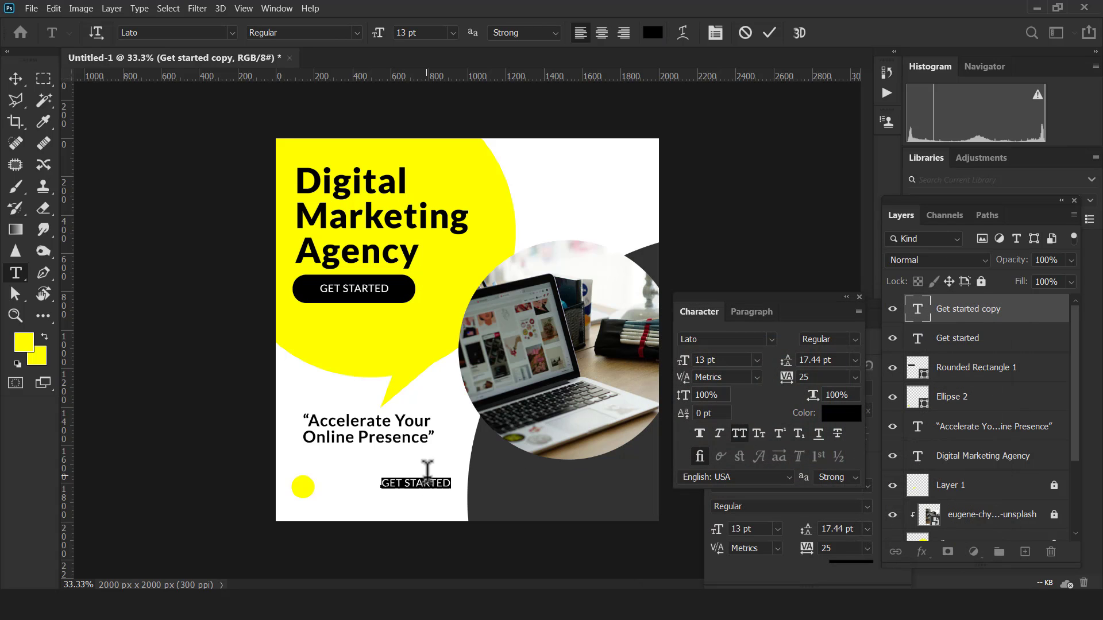
# Replace the copied text with "Call to find out more", turn off All Caps and set its style to Lato Bold.
pyautogui.write('CALL TO FIND OUT MORE')
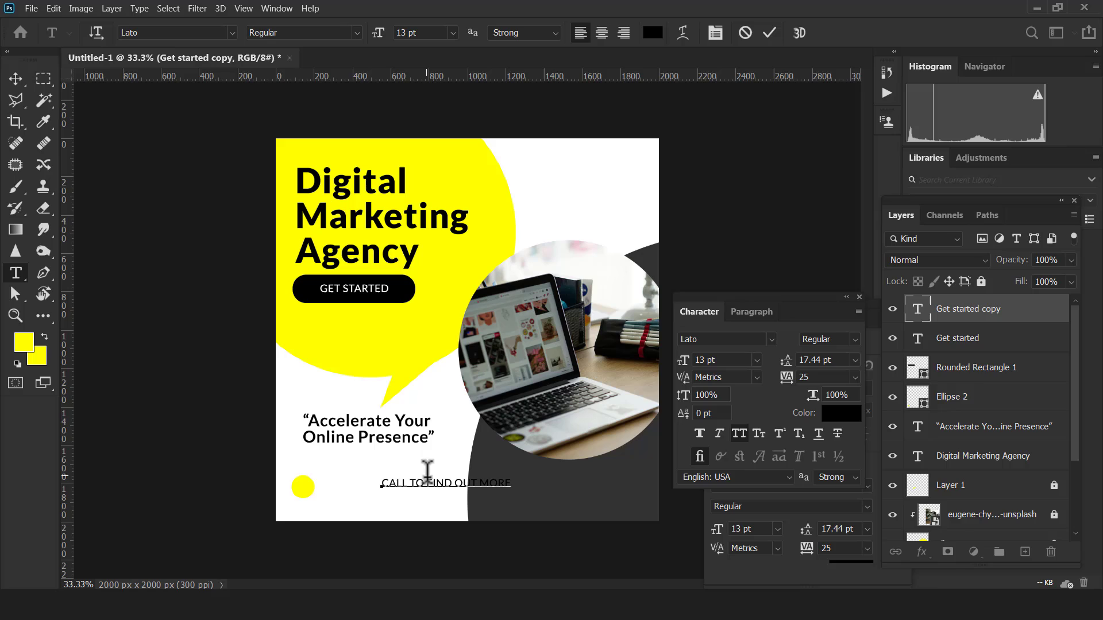
pyautogui.hotkey('ctrl', 'a')
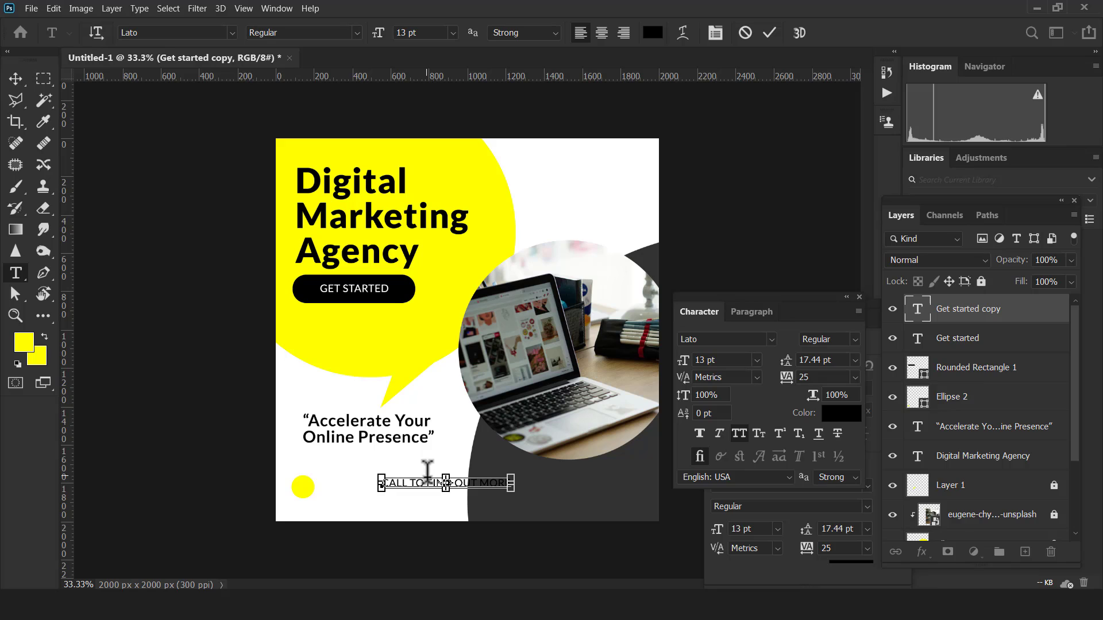
pyautogui.click(739, 436)
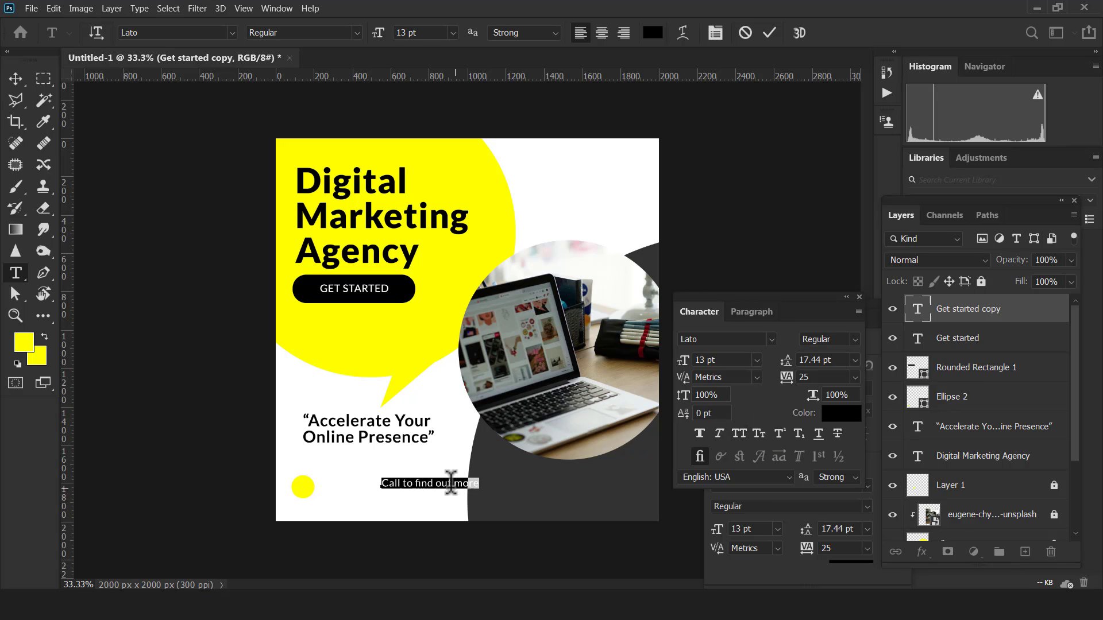
pyautogui.click(449, 483)
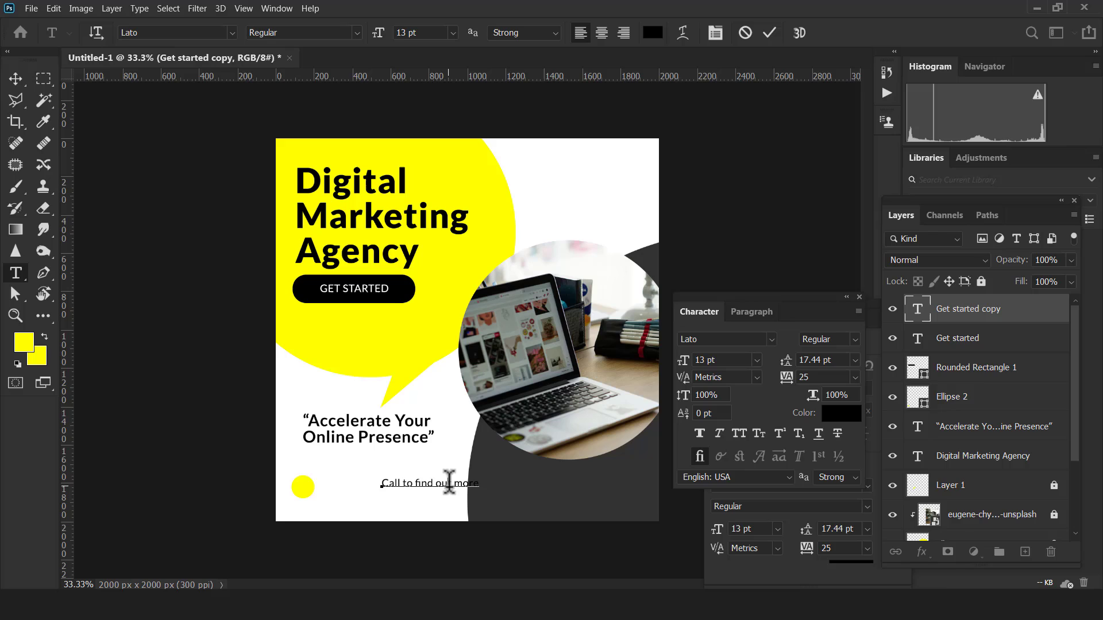
pyautogui.tripleClick(406, 485)
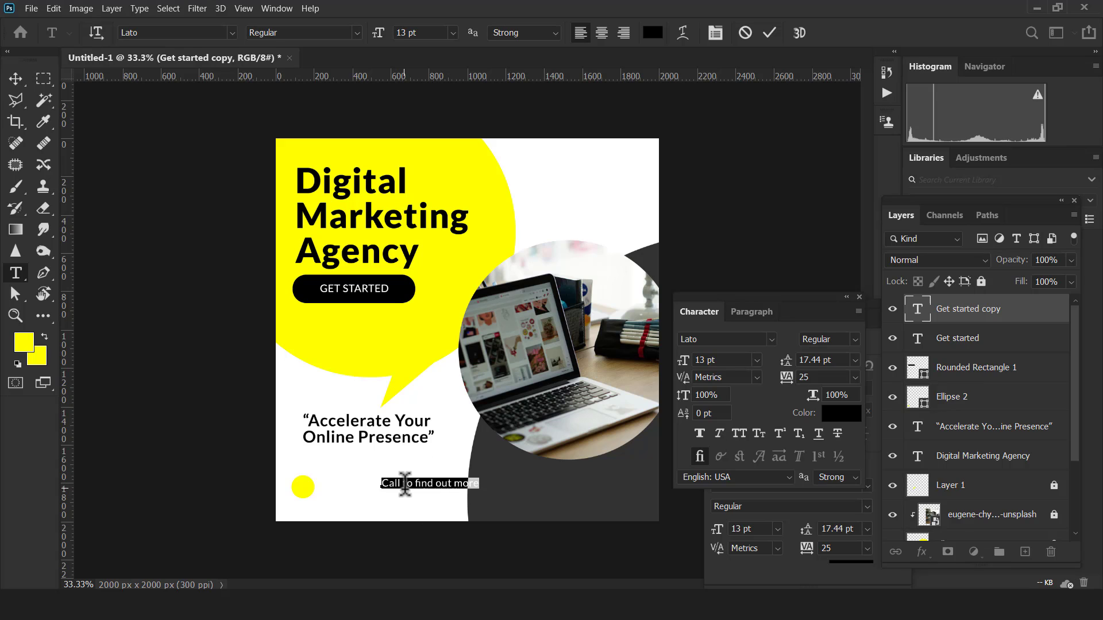
pyautogui.click(853, 340)
pyautogui.click(839, 367)
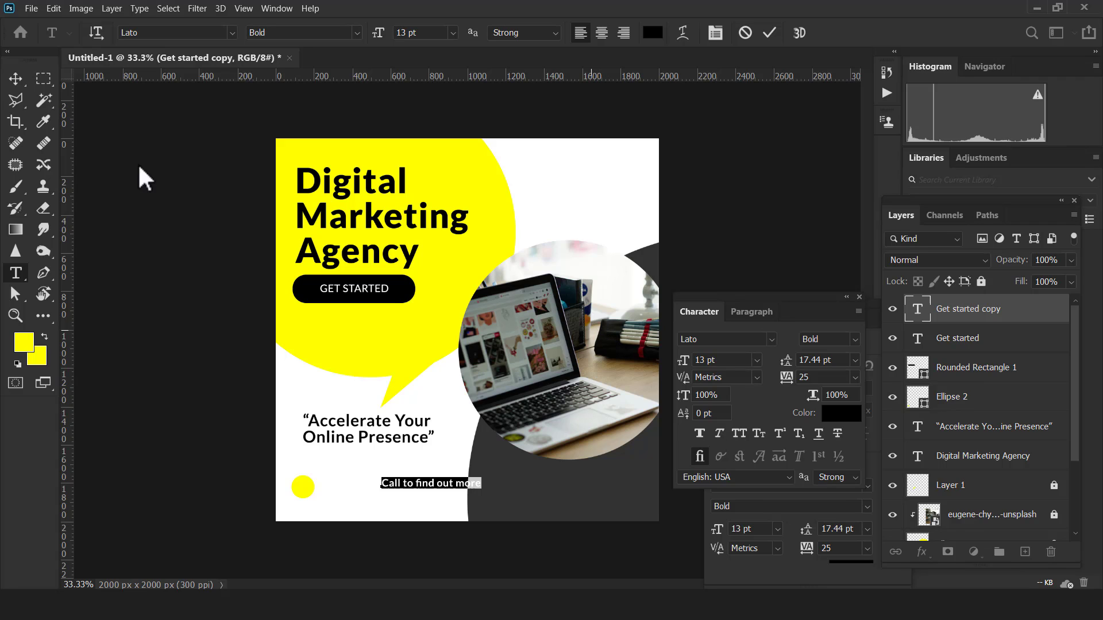
# Move the "Call to find out more" line right beside the small yellow circle and set its size to 14 pt.
pyautogui.click(15, 78)
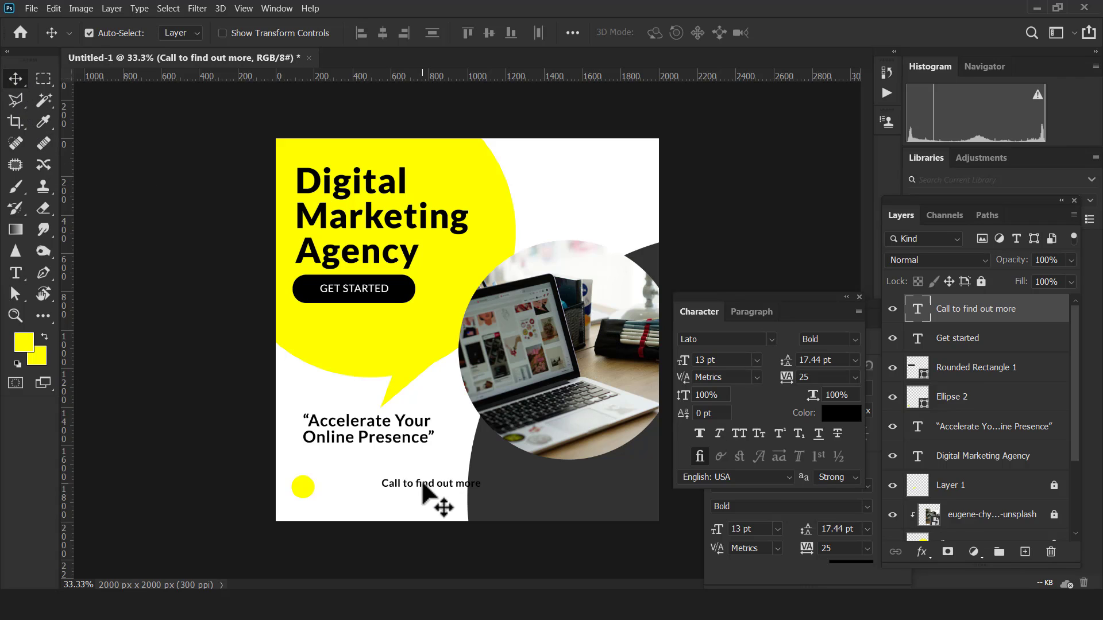
pyautogui.moveTo(434, 493); pyautogui.dragTo(371, 491)
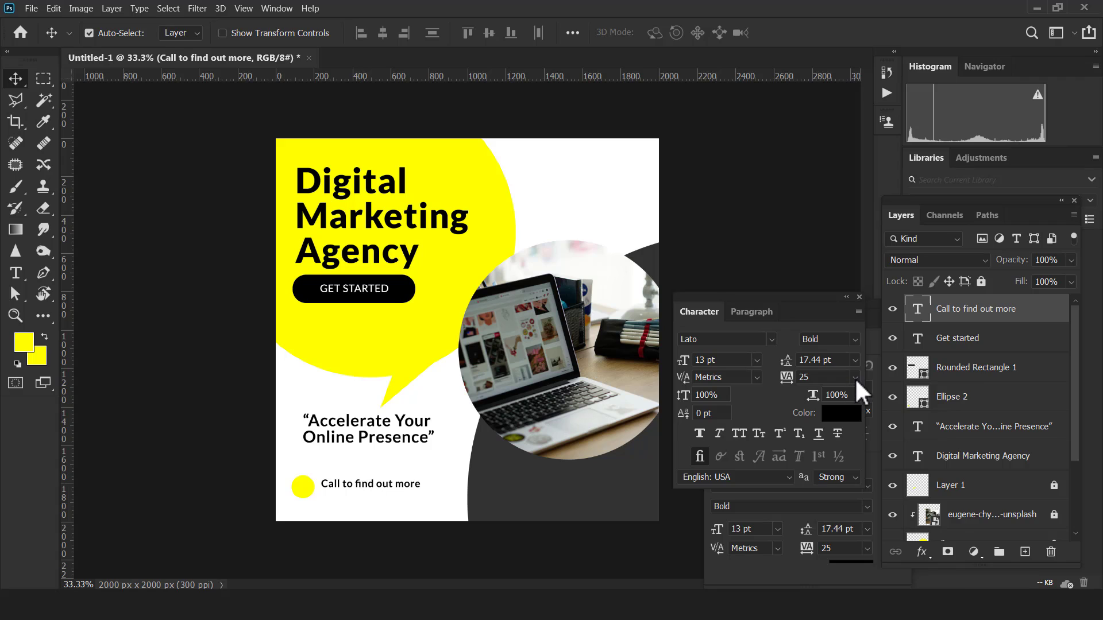
pyautogui.click(757, 361)
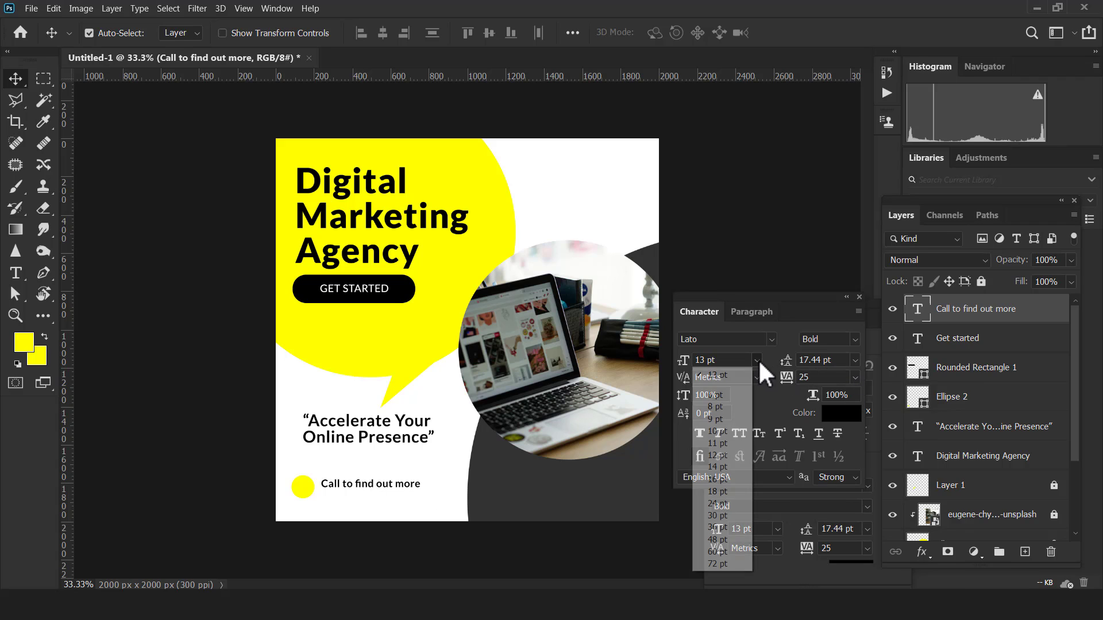
pyautogui.click(733, 466)
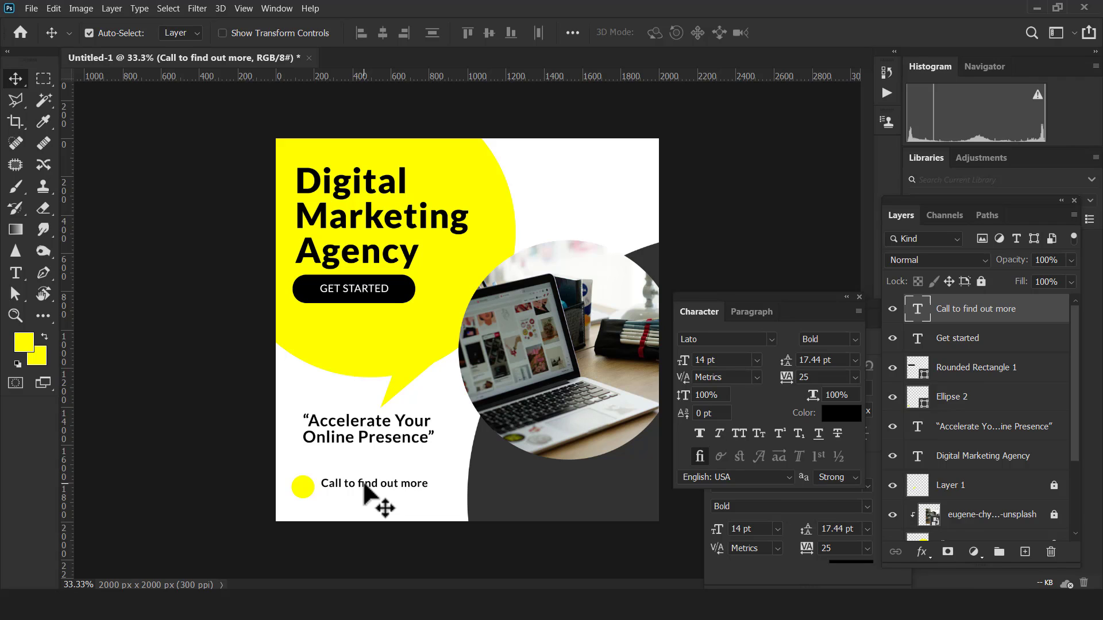
# Duplicate the "Call to find out more" line directly below itself and set the copy to Lato Black at 18 pt.
pyautogui.keyDown('alt'); pyautogui.moveTo(363, 485); pyautogui.dragTo(364, 497); pyautogui.keyUp('alt')
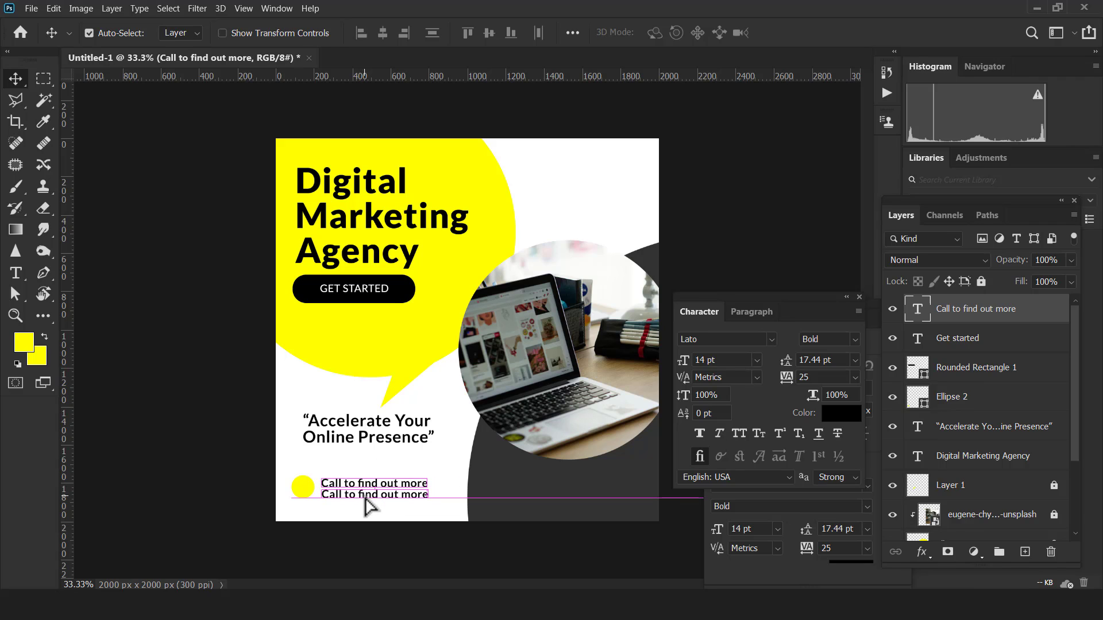
pyautogui.click(856, 359)
pyautogui.click(855, 359)
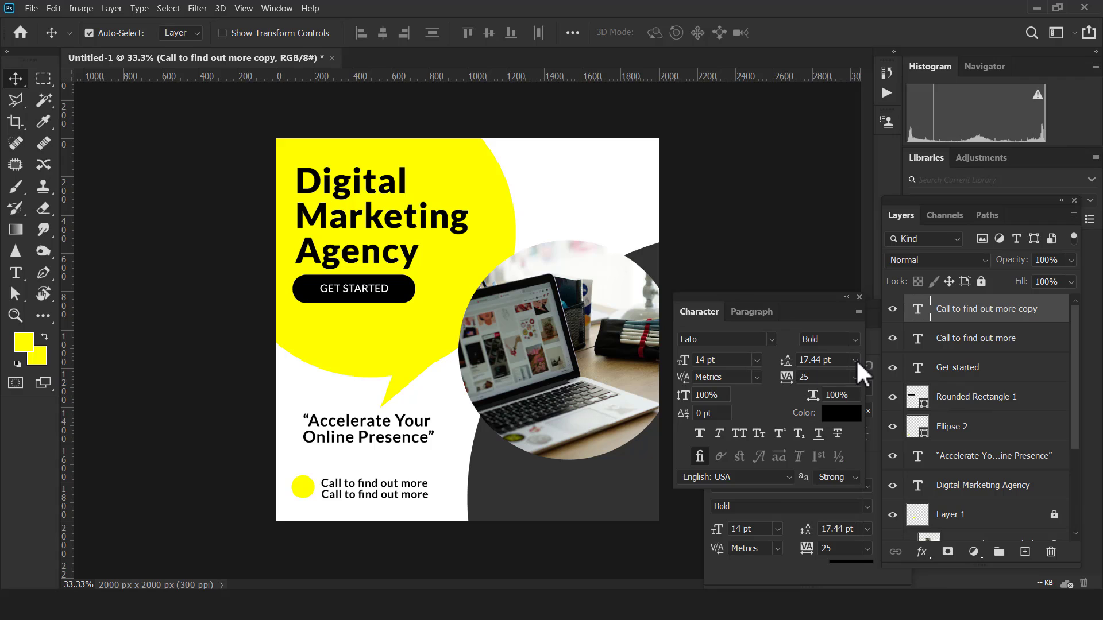
pyautogui.click(855, 339)
pyautogui.click(835, 381)
pyautogui.click(756, 359)
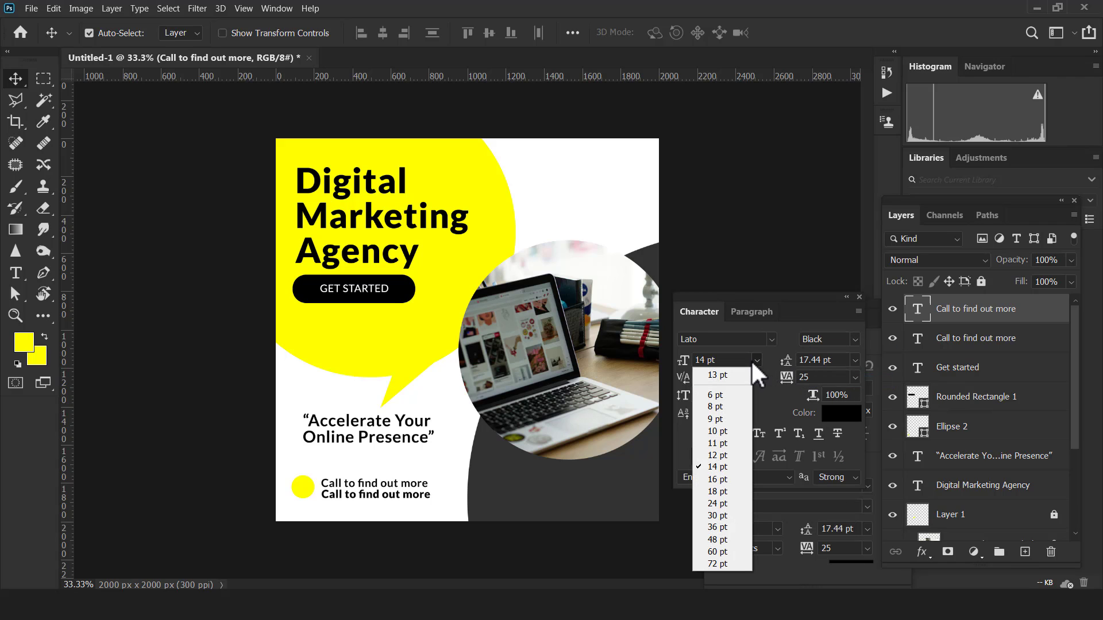
pyautogui.click(730, 486)
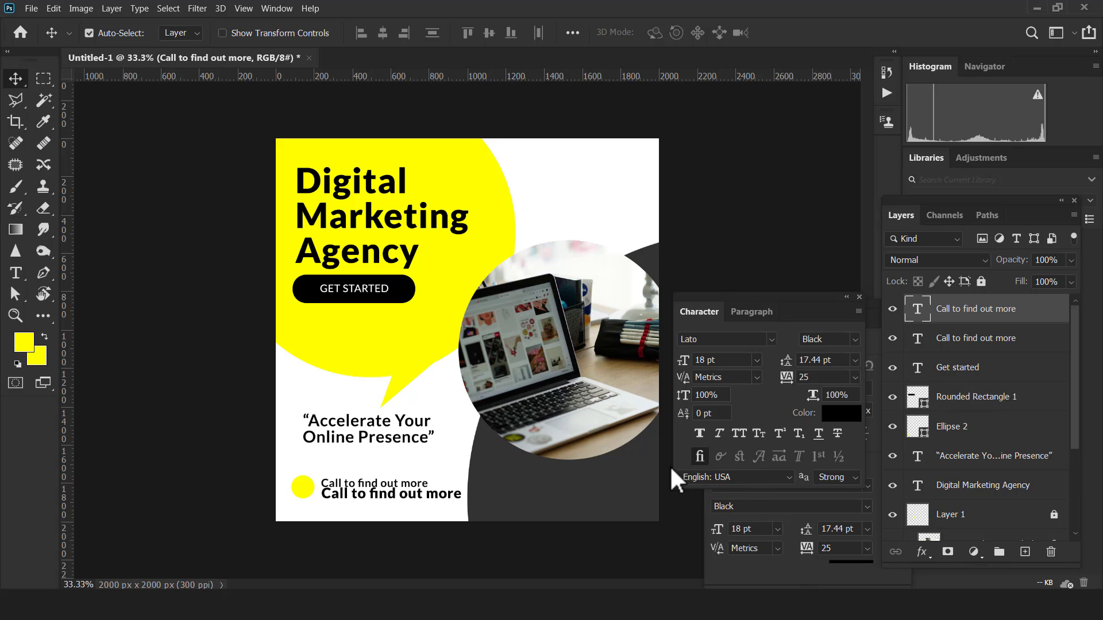
# Replace the text of the lower "Call to find out more" copy with the contact phone number.
pyautogui.doubleClick(918, 310)
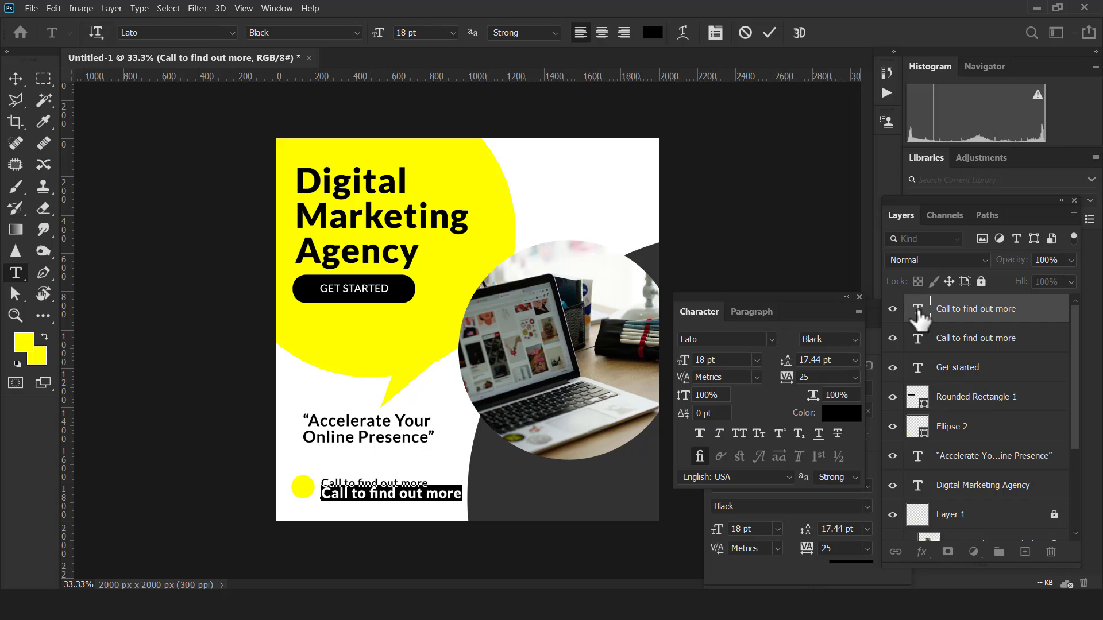
pyautogui.write('000 1234 5678')
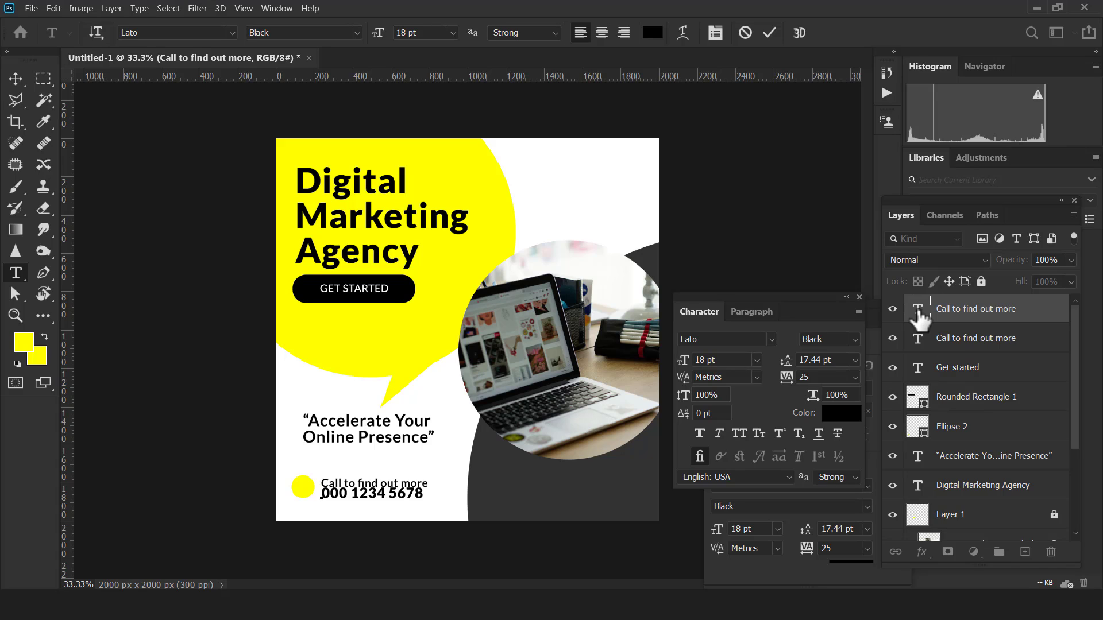
pyautogui.click(769, 33)
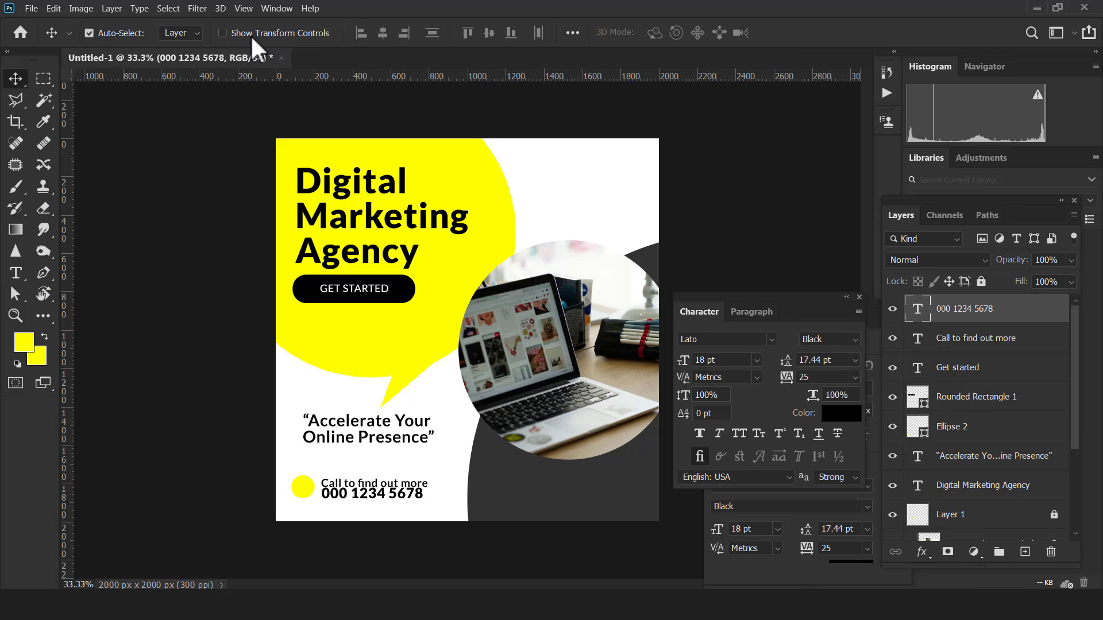
# Scale the phone number text up to about 121%.
pyautogui.hotkey('ctrl', 't')
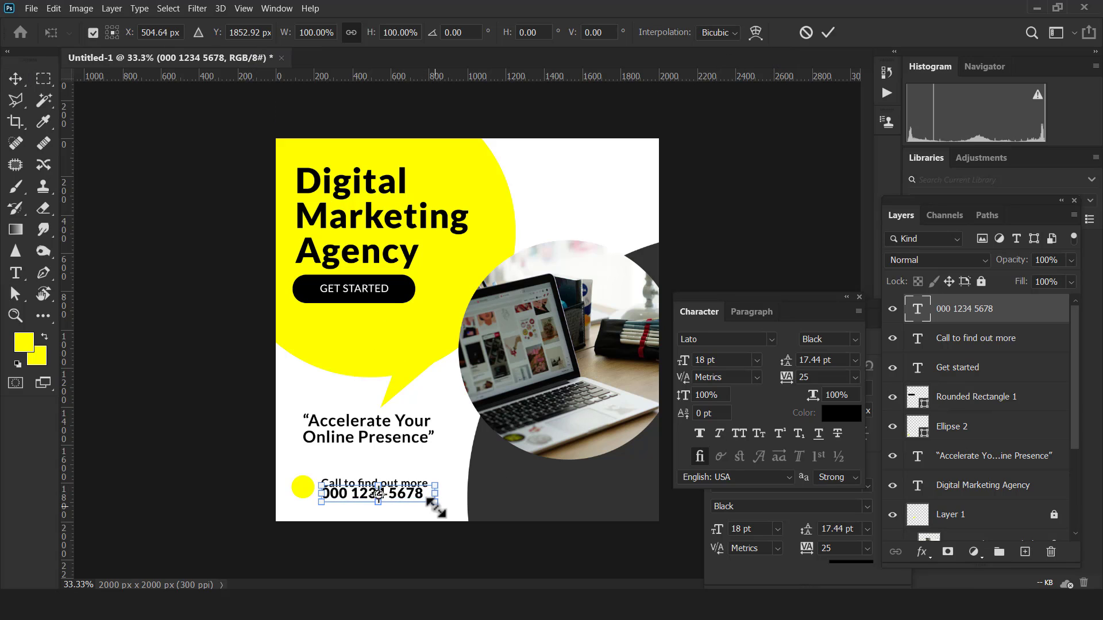
pyautogui.moveTo(436, 507); pyautogui.dragTo(447, 511)
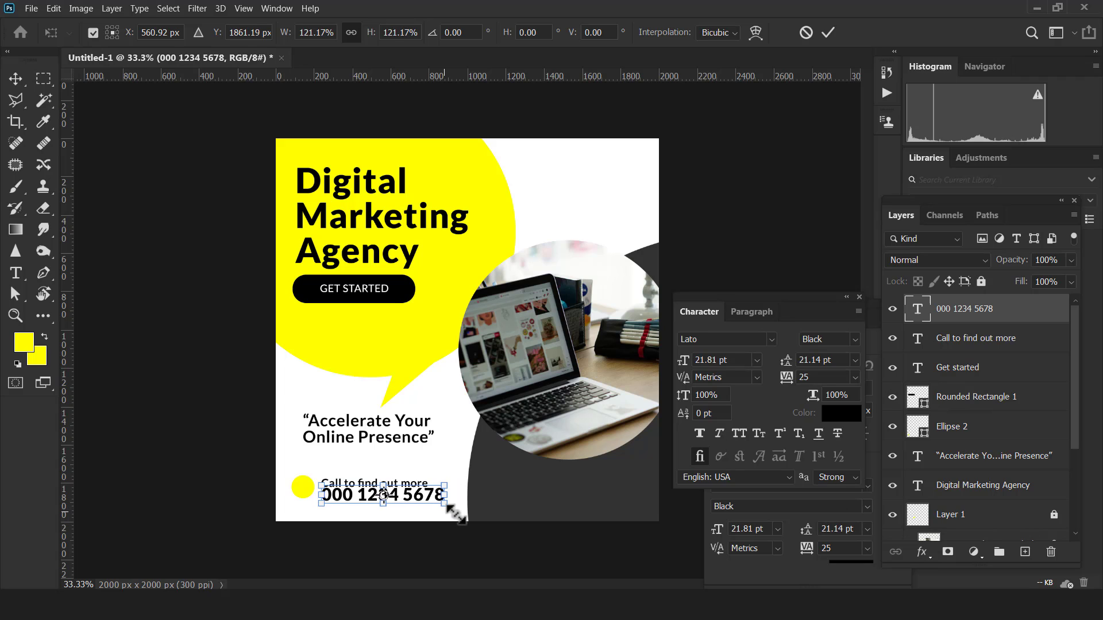
pyautogui.click(827, 32)
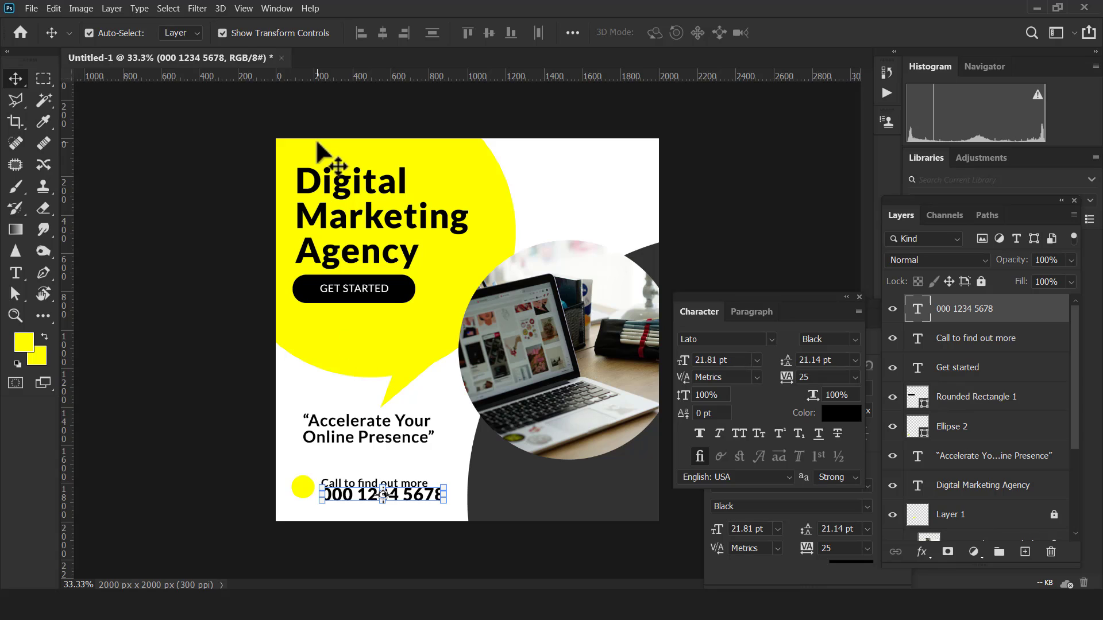
pyautogui.click(270, 33)
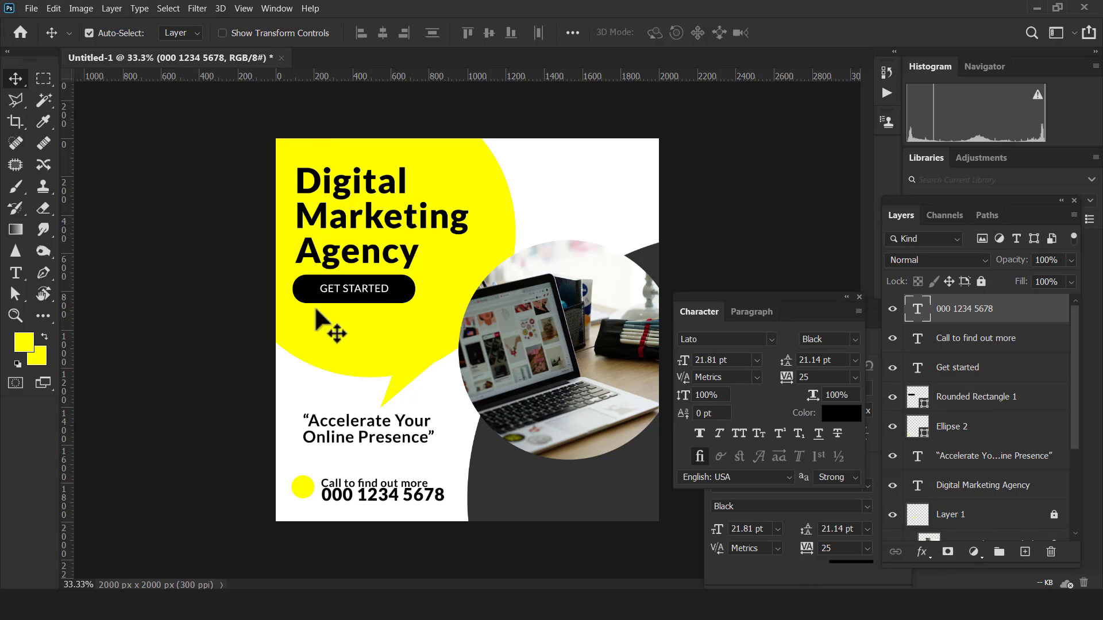
# Scale the small yellow circle up to about 119% and shift it slightly left.
pyautogui.click(299, 485)
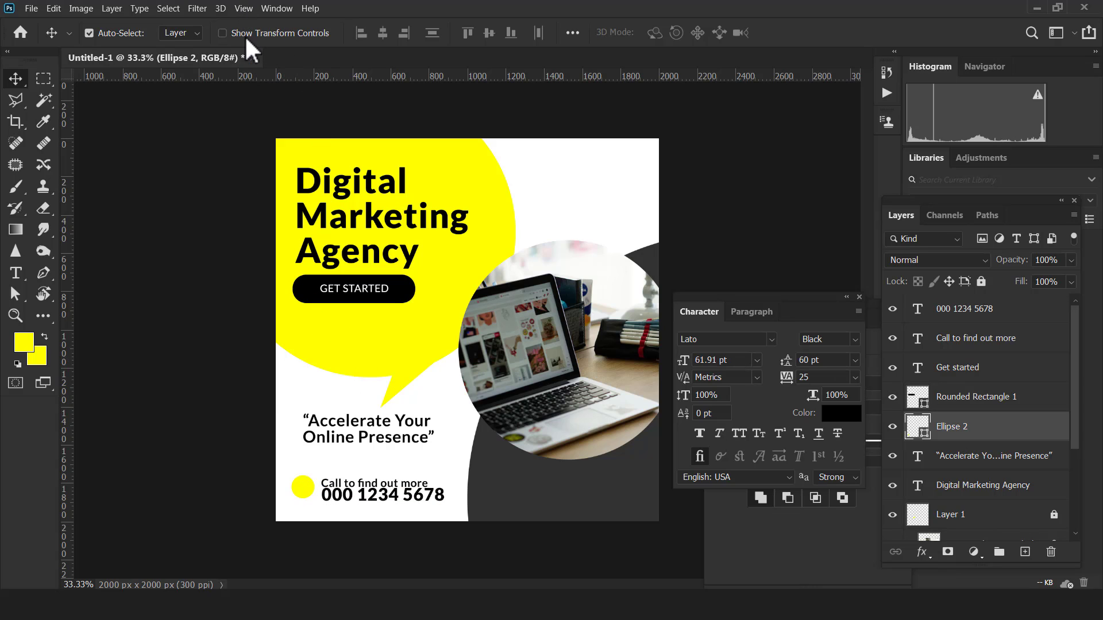
pyautogui.hotkey('ctrl', 't')
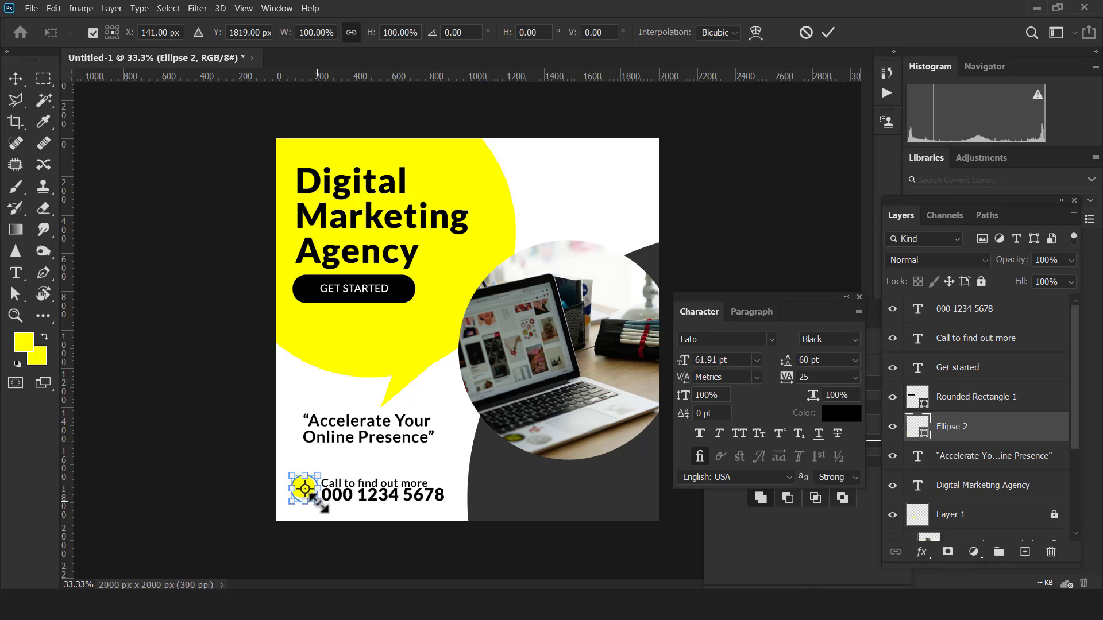
pyautogui.moveTo(317, 502); pyautogui.dragTo(321, 506)
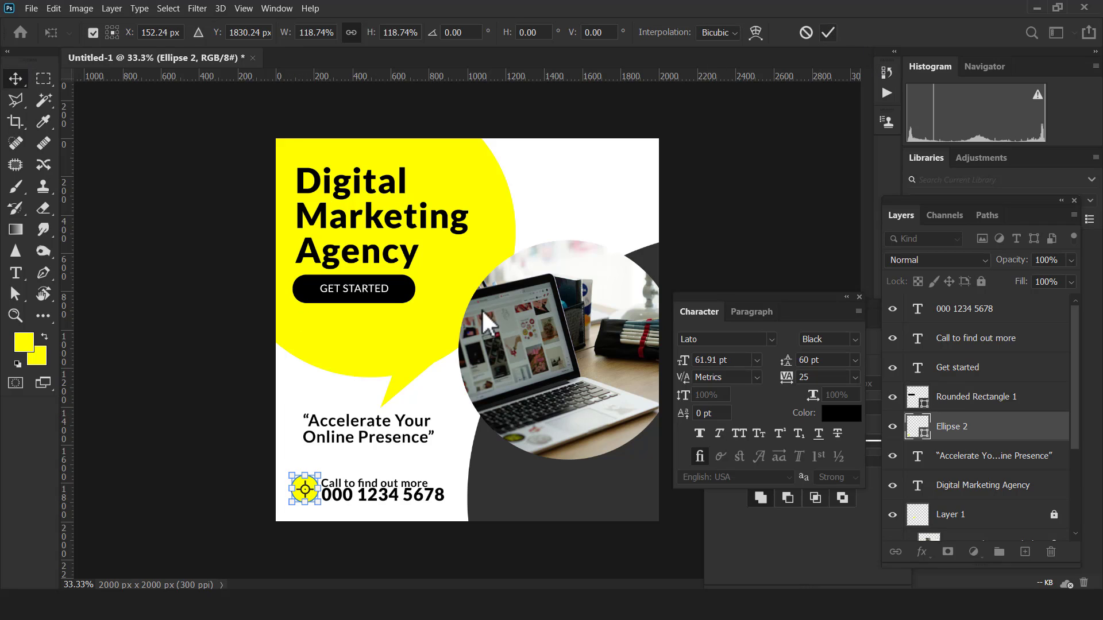
pyautogui.press('Return')
pyautogui.click(283, 386)
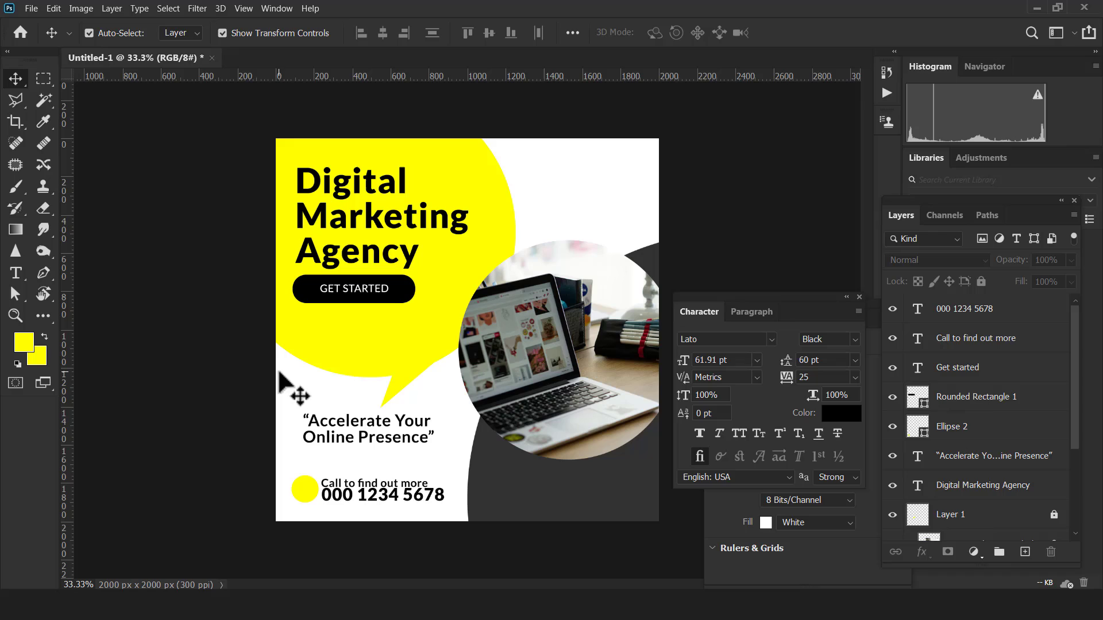
pyautogui.click(306, 490)
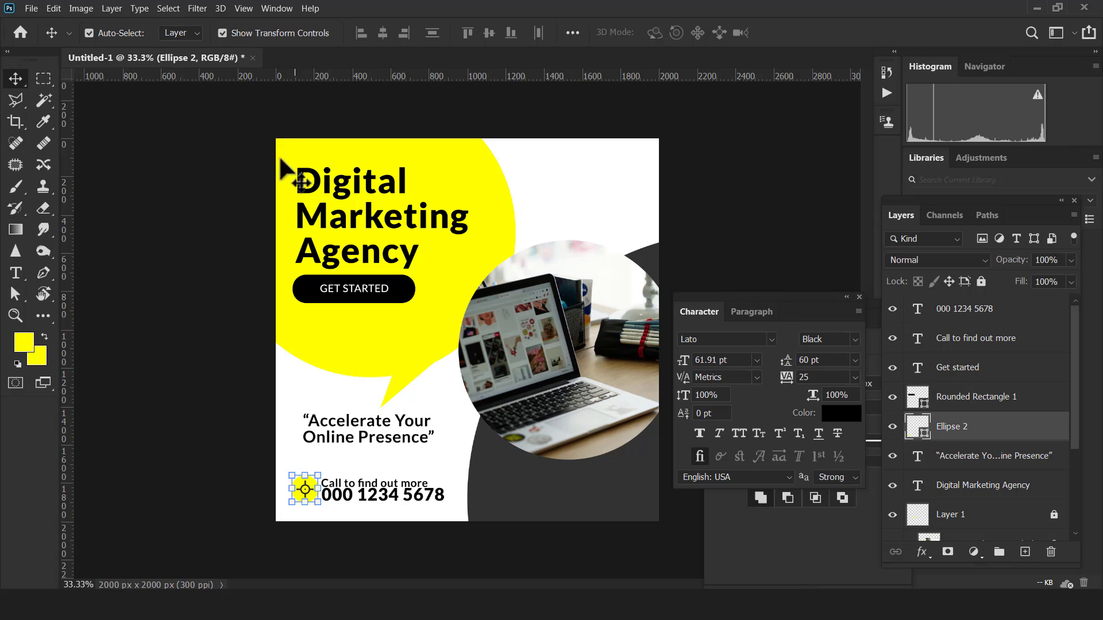
pyautogui.click(251, 33)
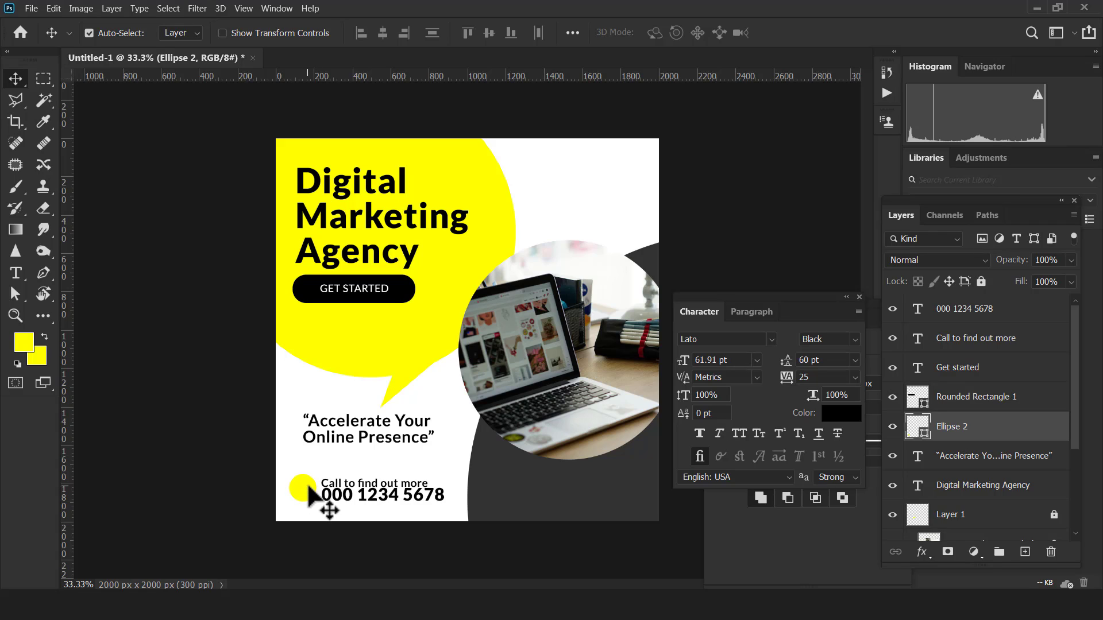
# Nudge the phone number slightly down and left, and the "Call to find out more" line slightly up to separate them.
pyautogui.click(332, 497)
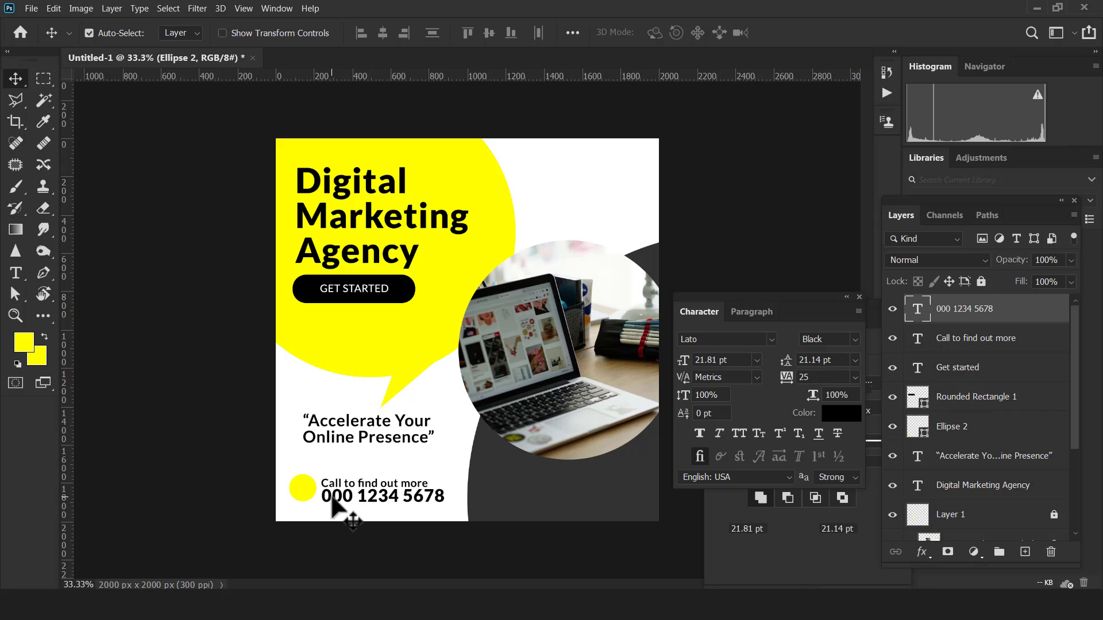
pyautogui.moveTo(331, 498); pyautogui.dragTo(330, 498)
pyautogui.click(339, 483)
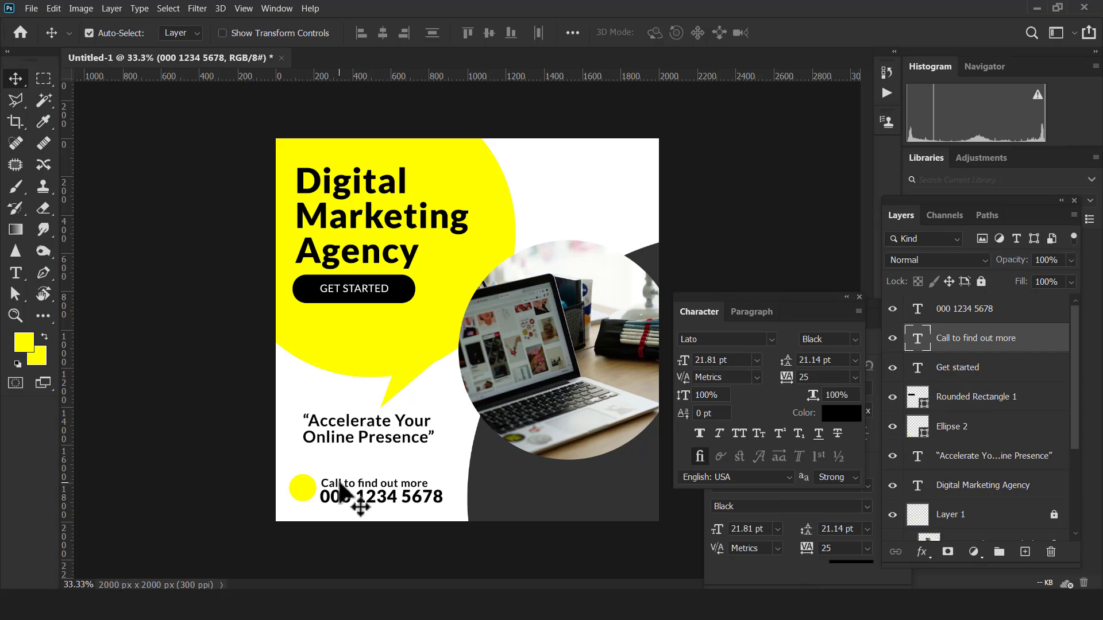
pyautogui.hotkey('shift', 'Up')
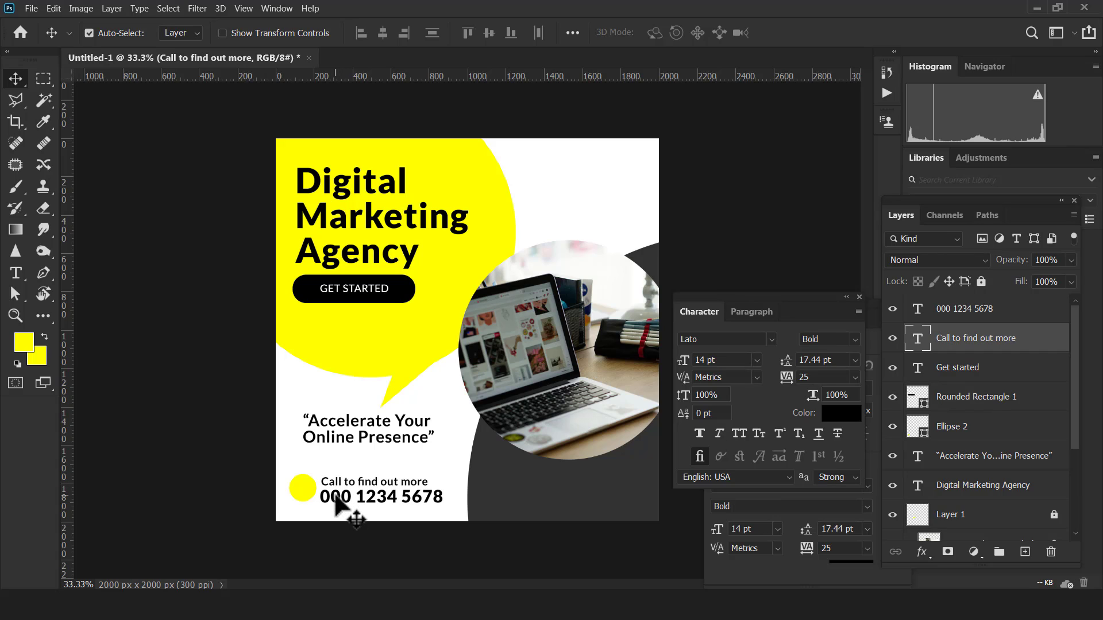
# Nudge the phone number slightly up, closer to the "Call to find out more" line.
pyautogui.click(337, 498)
pyautogui.hotkey('shift', 'Up')
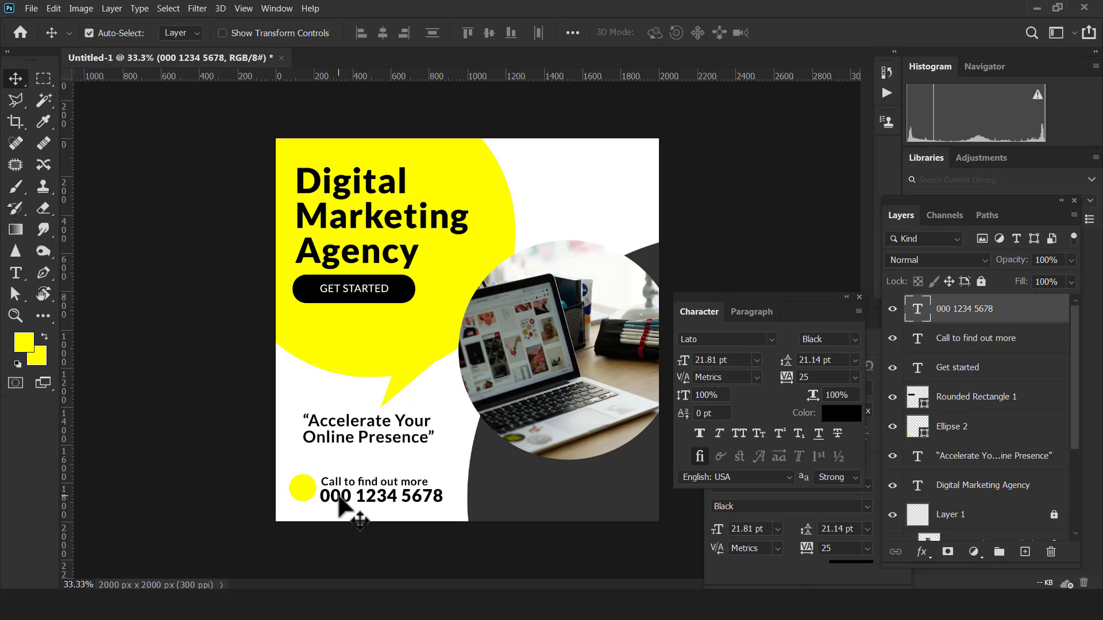
pyautogui.press('Up')
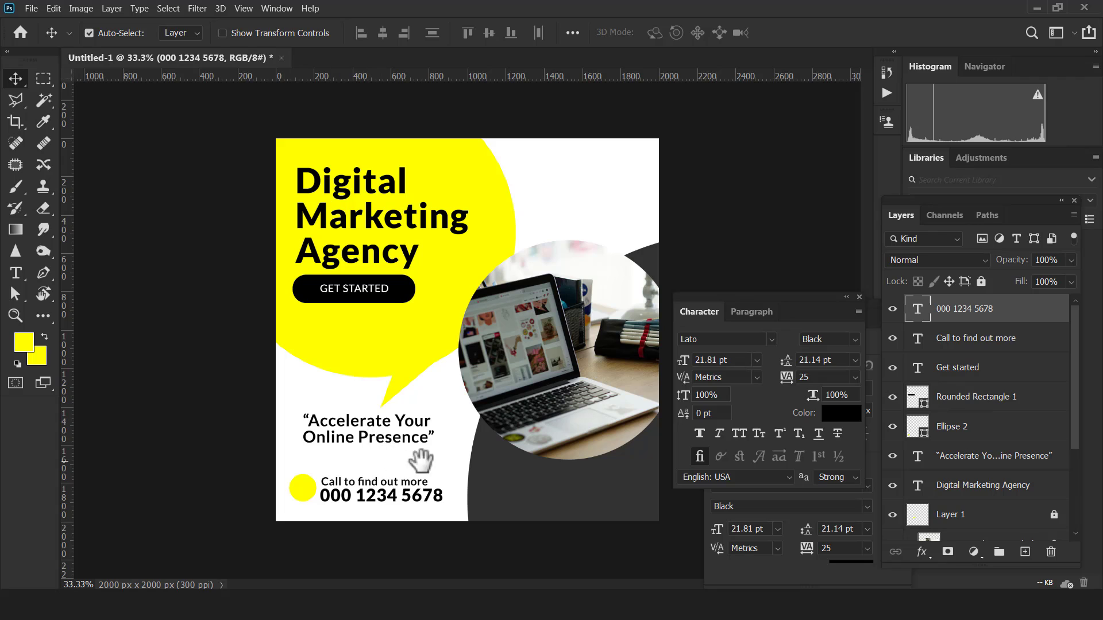
pyautogui.click(425, 490)
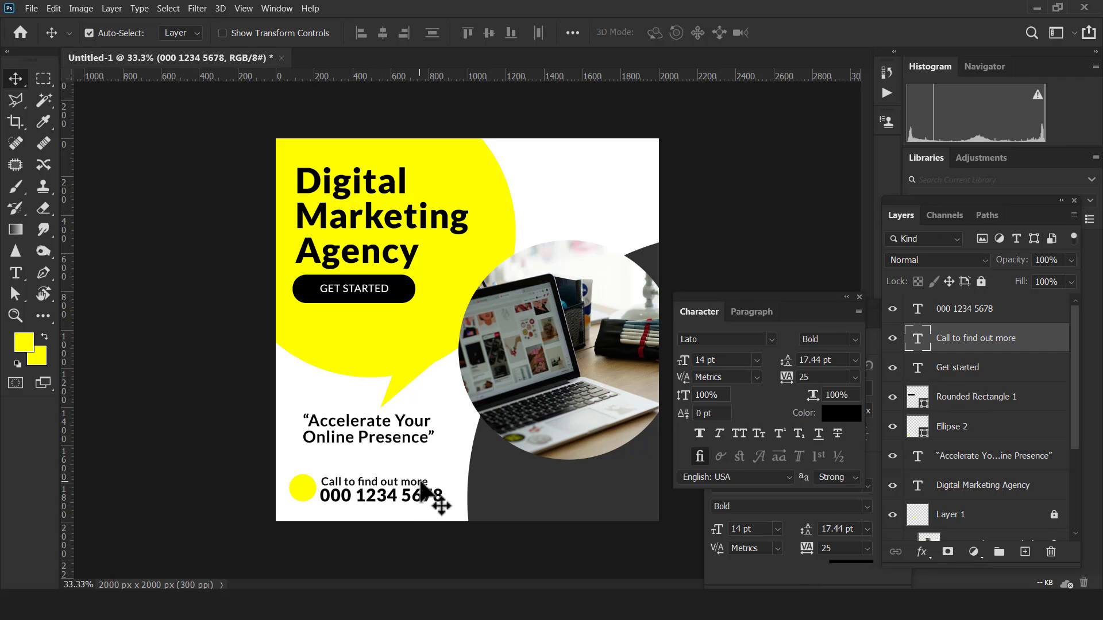
pyautogui.moveTo(426, 492); pyautogui.dragTo(602, 493)
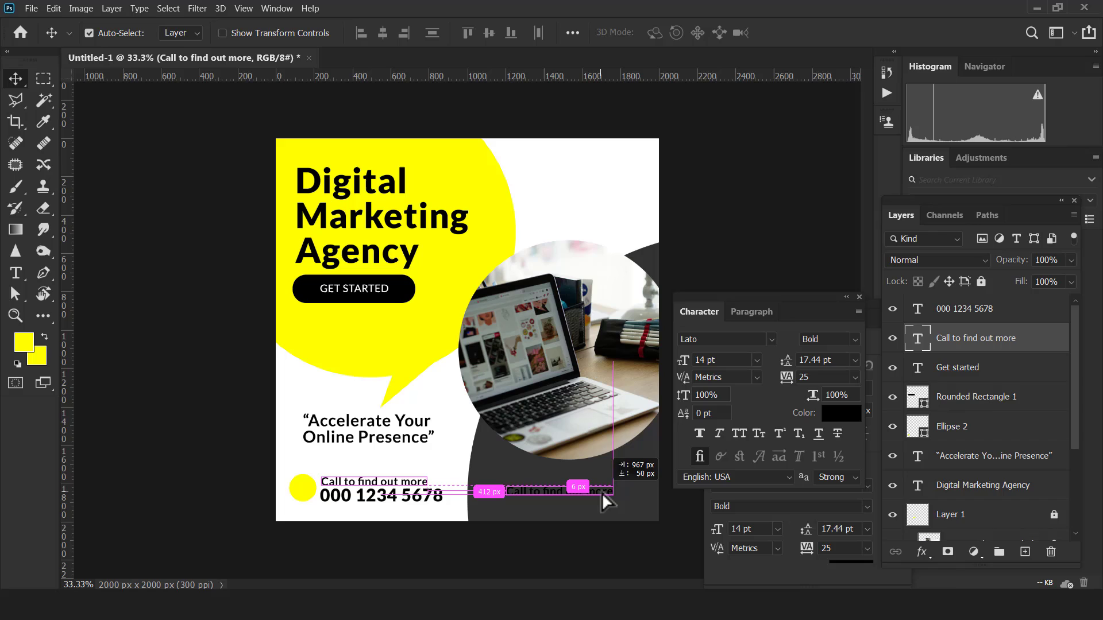
pyautogui.doubleClick(919, 343)
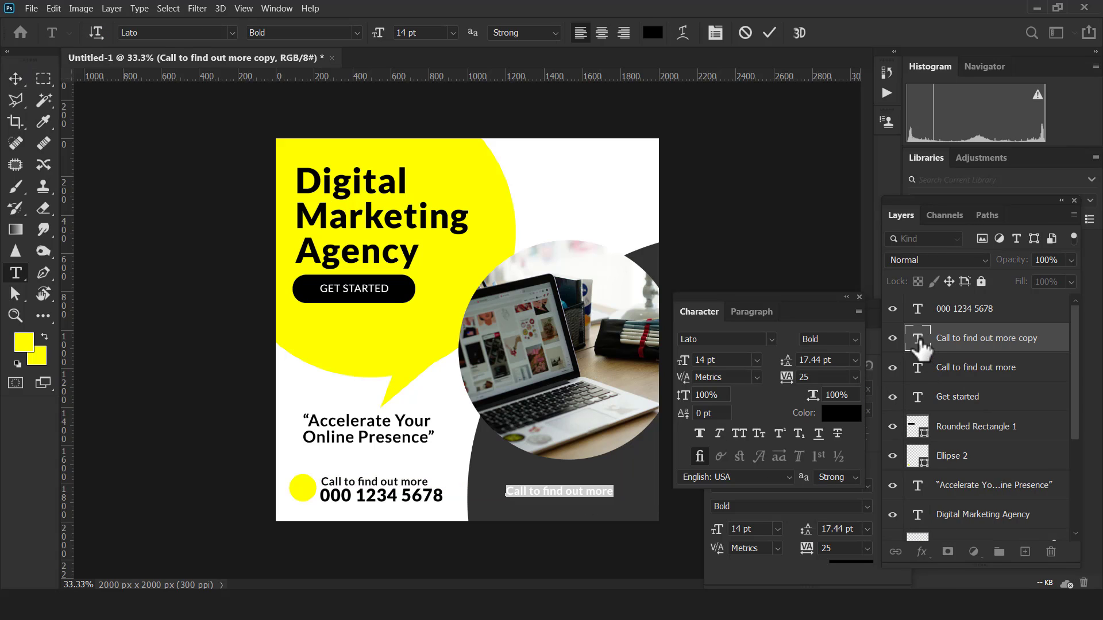
pyautogui.write('www.digitalage.com')
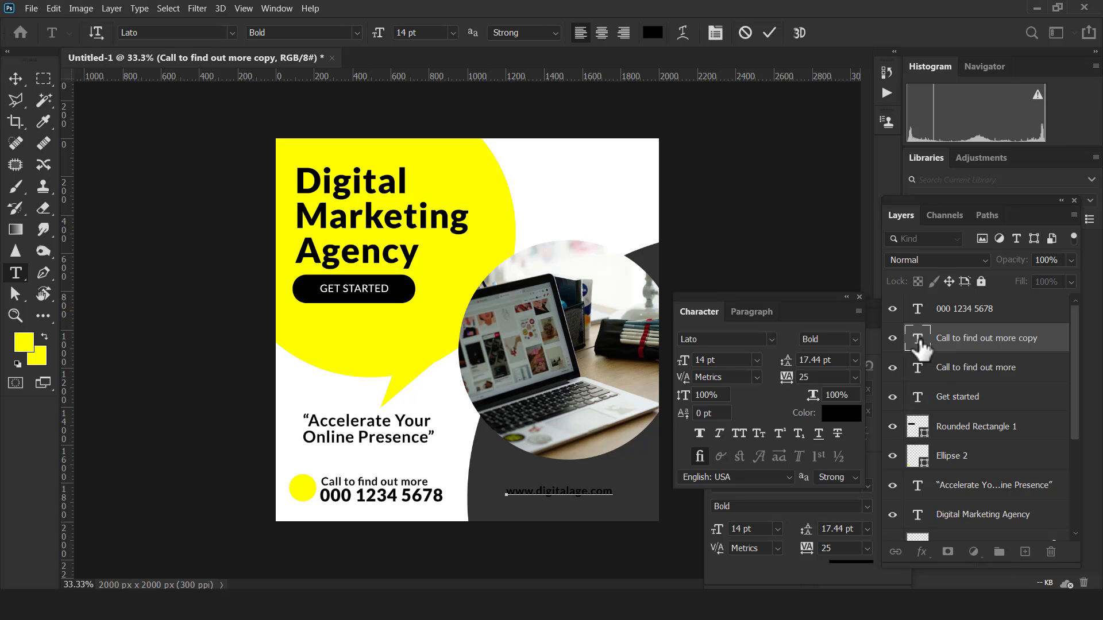
# Color the website address white and move it into the lower-right corner of the canvas.
pyautogui.click(653, 33)
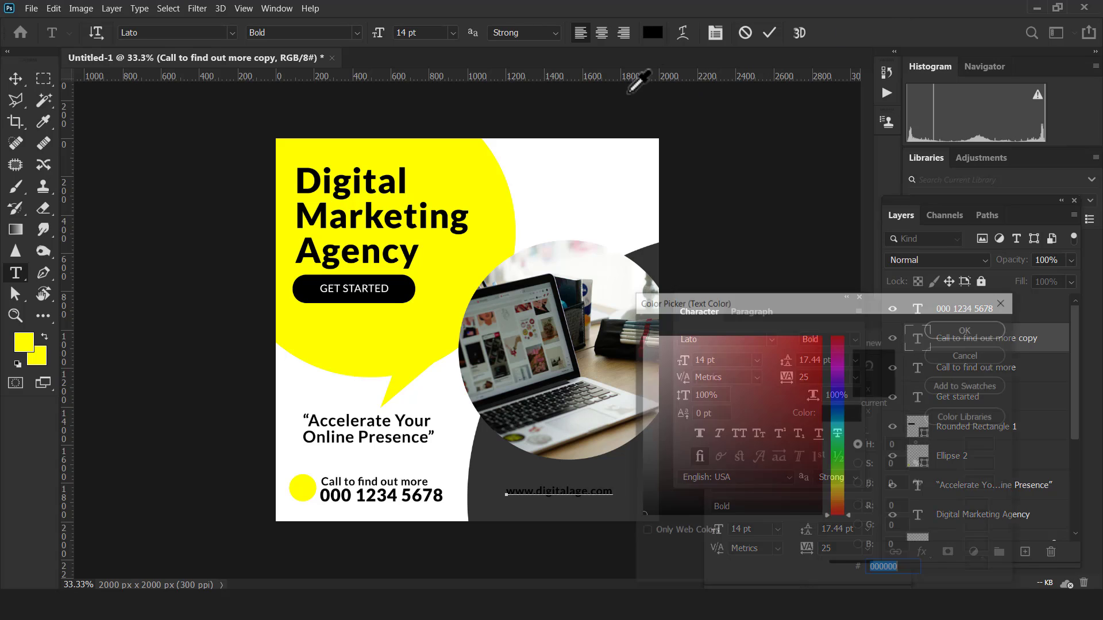
pyautogui.click(579, 198)
pyautogui.click(968, 333)
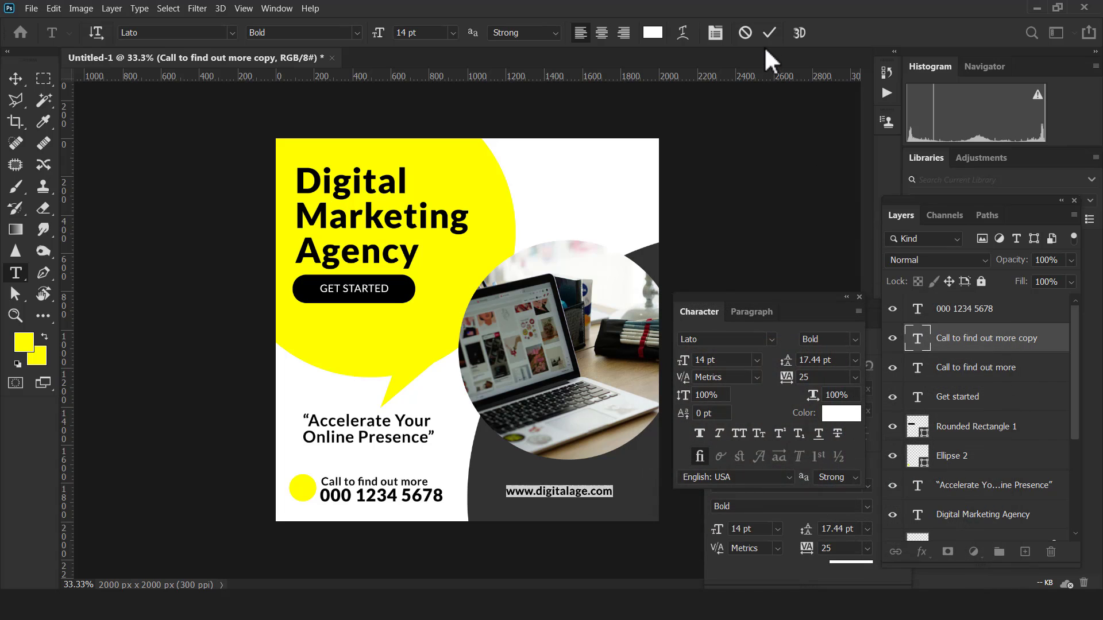
pyautogui.click(211, 197)
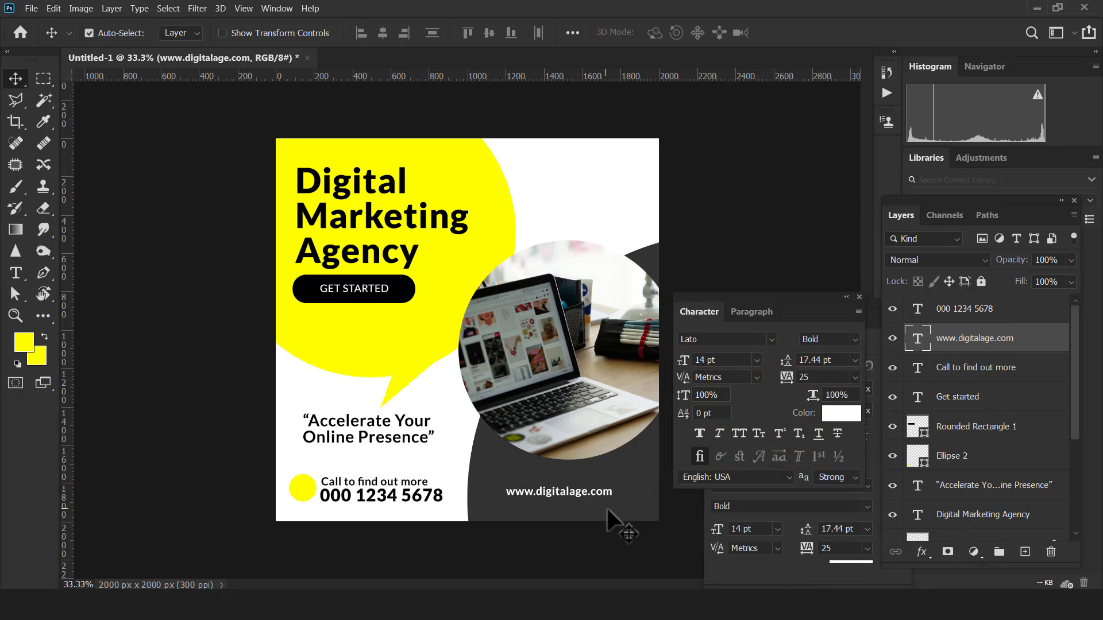
pyautogui.moveTo(593, 498); pyautogui.dragTo(633, 508)
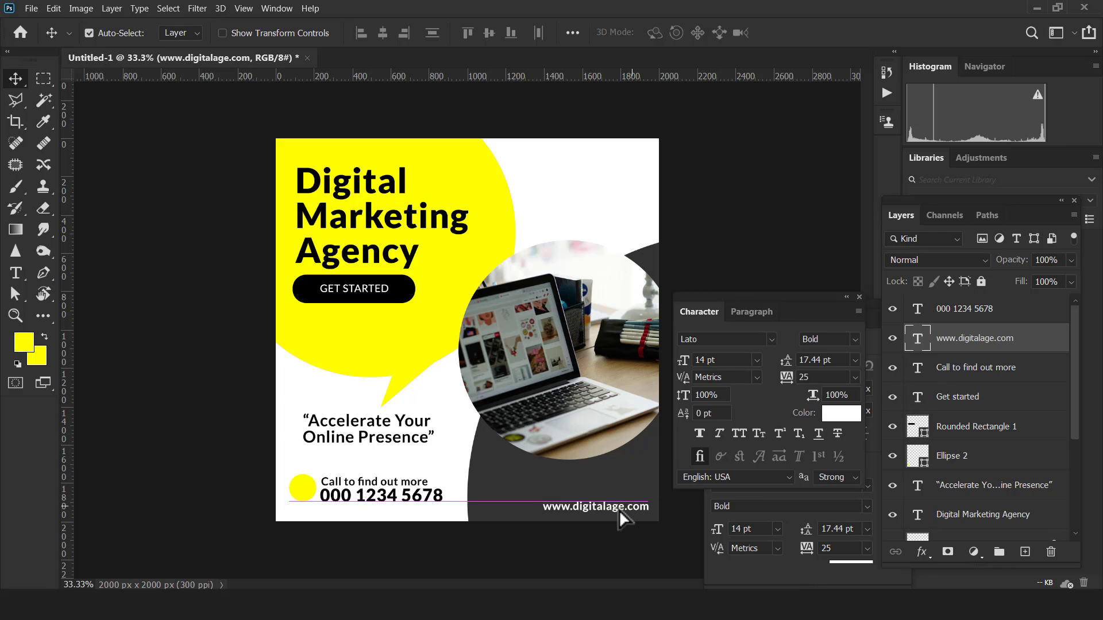
# Shift the contact block with the yellow circle, "Call to find out more" line and phone number down and slightly left.
pyautogui.moveTo(303, 498); pyautogui.dragTo(345, 494)
pyautogui.click(341, 501)
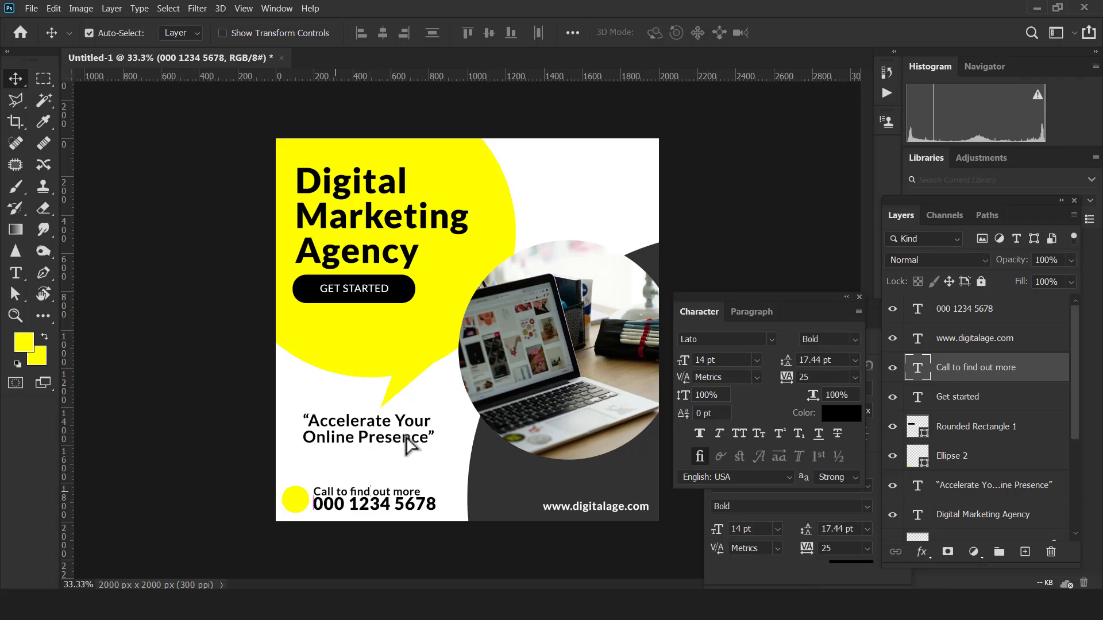
pyautogui.click(303, 499)
pyautogui.click(327, 505)
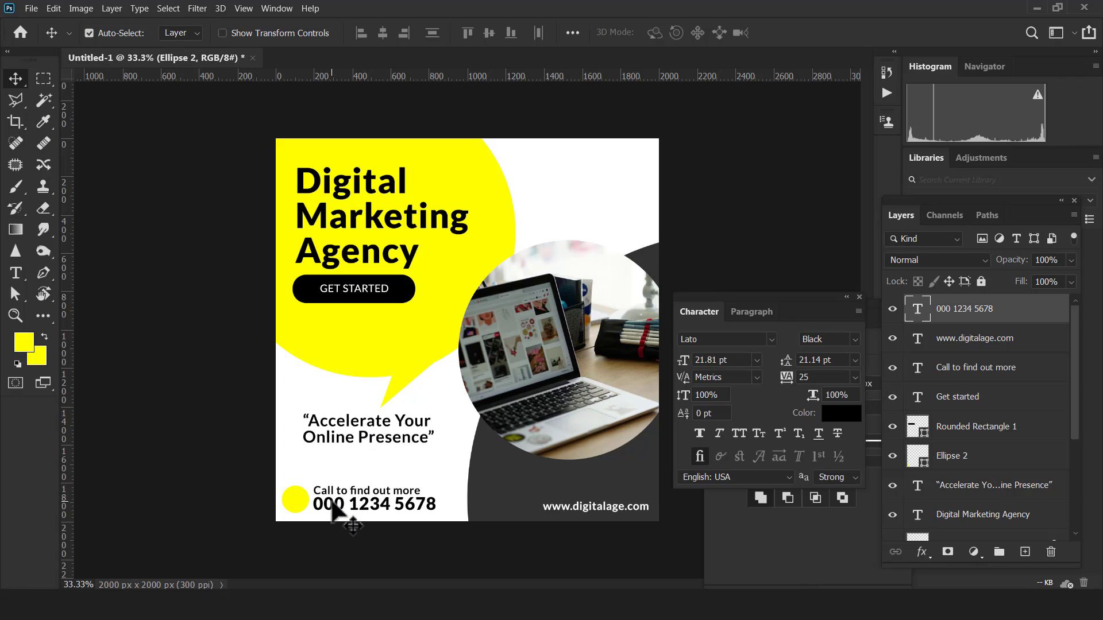
pyautogui.click(332, 493)
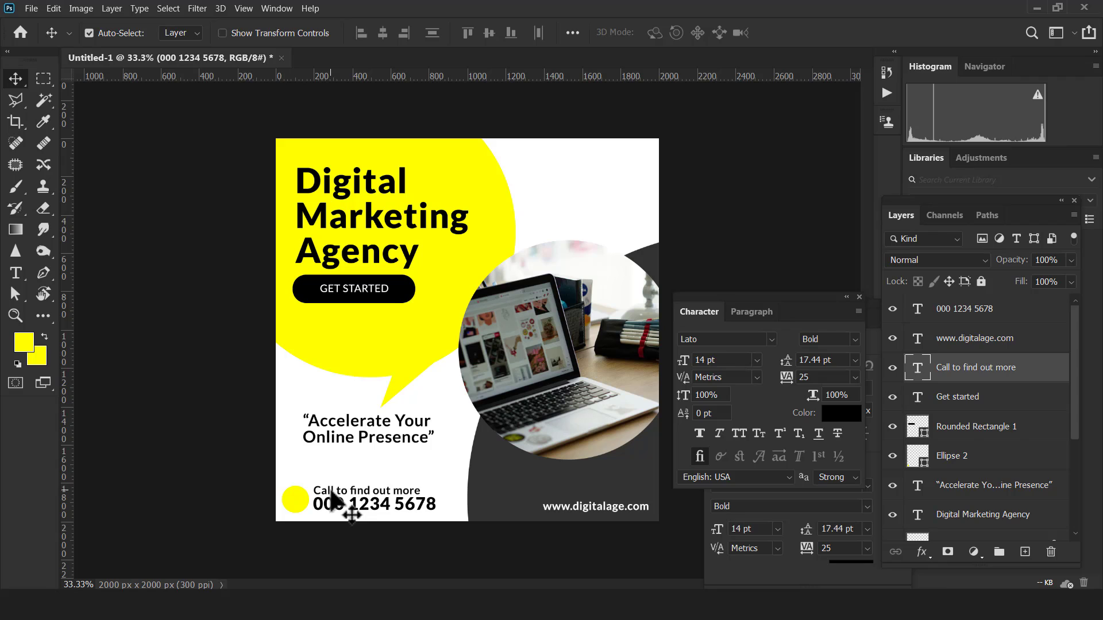
# Move the "Accelerate Your Online Presence" tagline slightly down and set its font style to Black.
pyautogui.click(548, 188)
pyautogui.moveTo(411, 442); pyautogui.dragTo(411, 453)
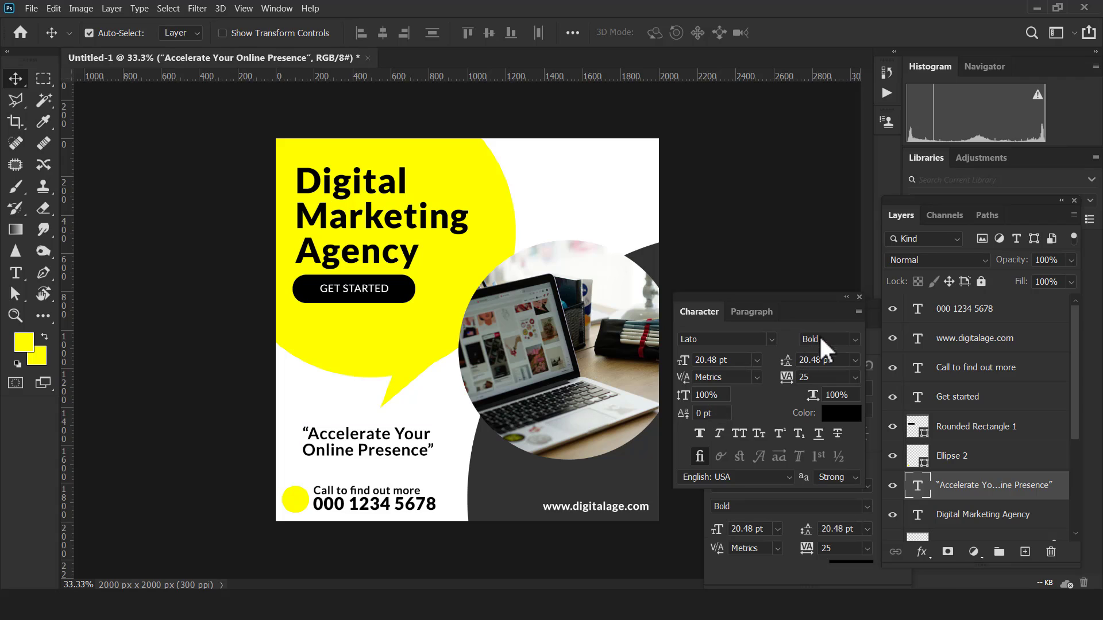
pyautogui.click(854, 340)
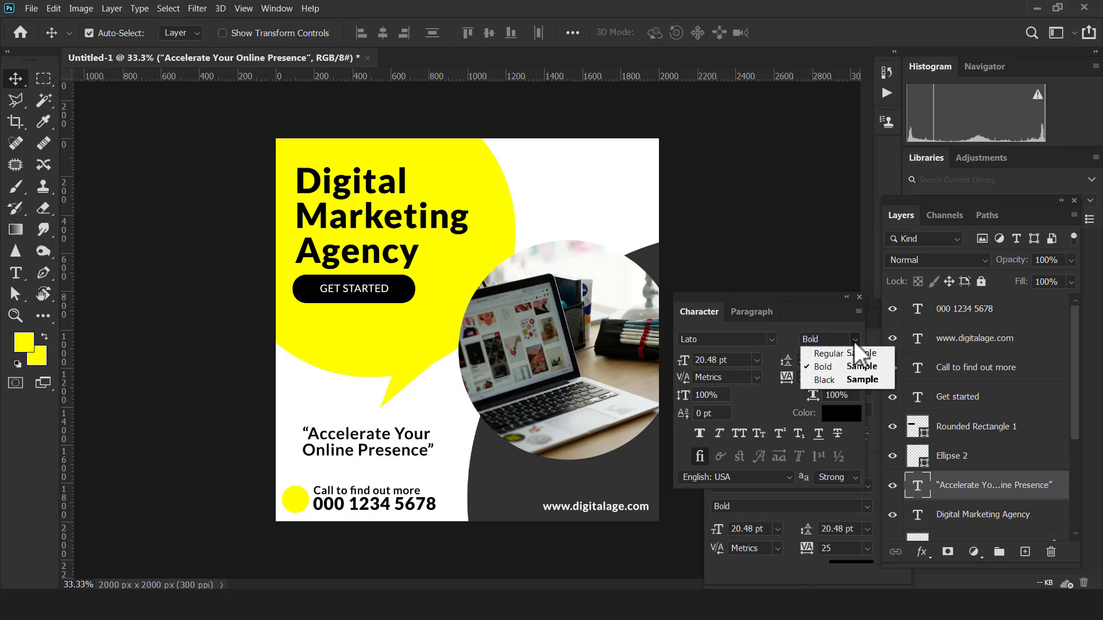
pyautogui.click(836, 374)
# Scale the tagline up to about 108%, keeping it above the contact block.
pyautogui.moveTo(402, 462); pyautogui.dragTo(457, 450)
pyautogui.hotkey('ctrl', 't')
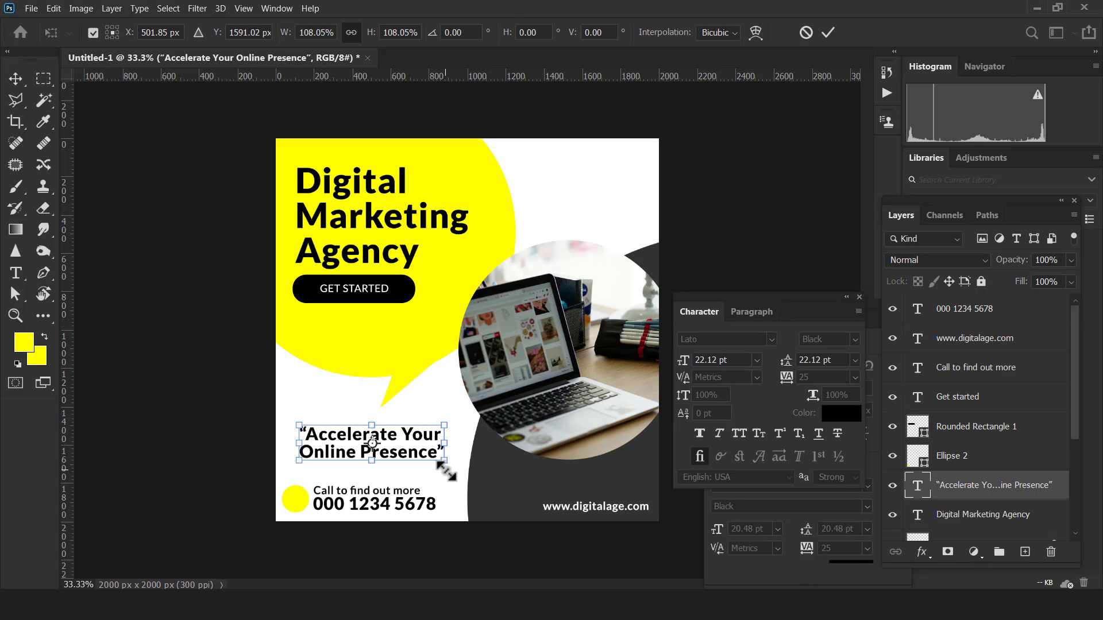
pyautogui.press('Return')
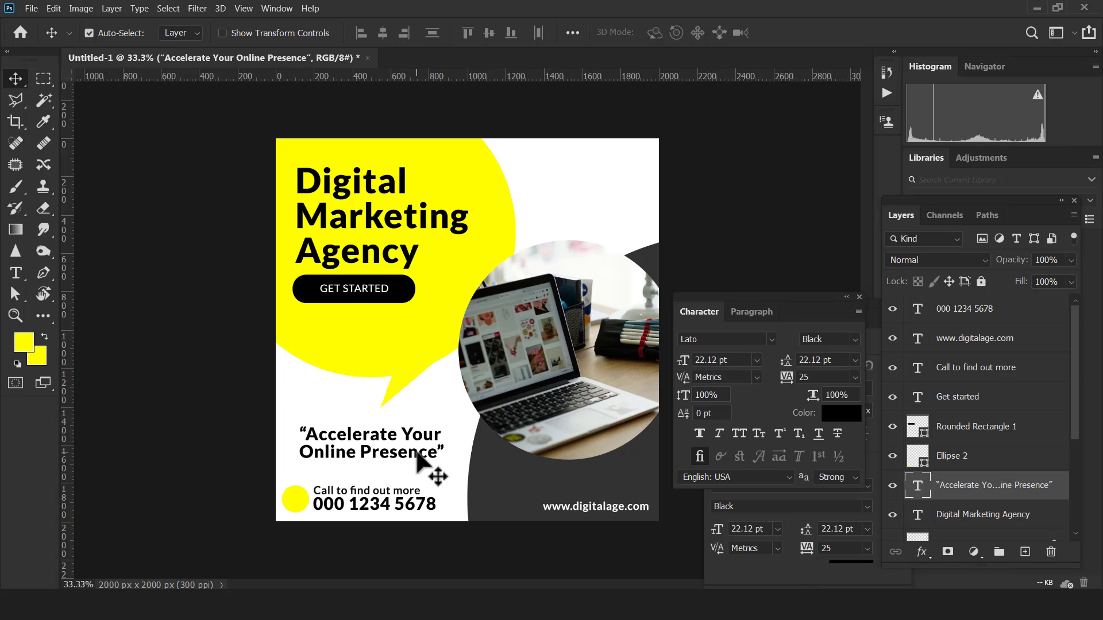
# Create a two-line "Logo Design" text from a copy of the tagline and place it in the canvas's upper-right corner.
pyautogui.moveTo(418, 457); pyautogui.dragTo(619, 194)
pyautogui.doubleClick(918, 487)
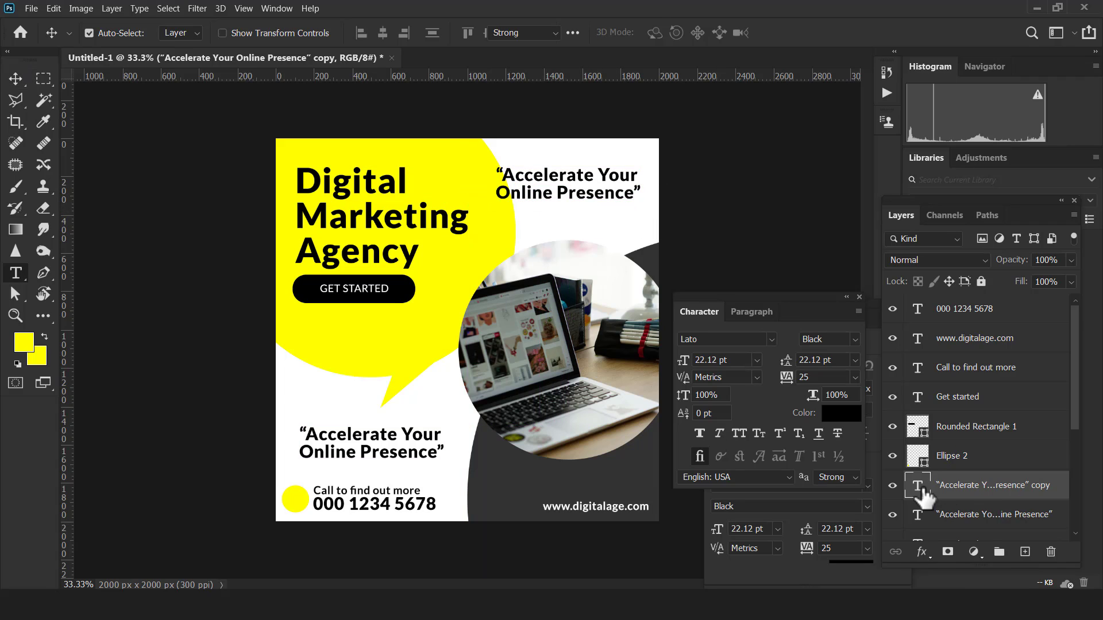
pyautogui.write('Logo')
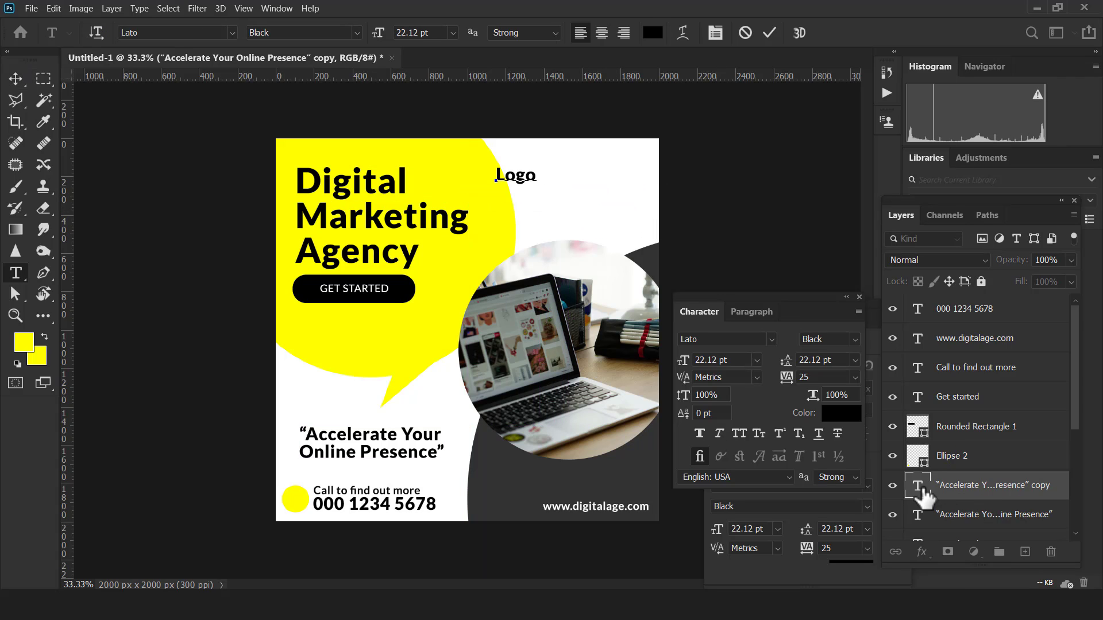
pyautogui.write(' Sam')
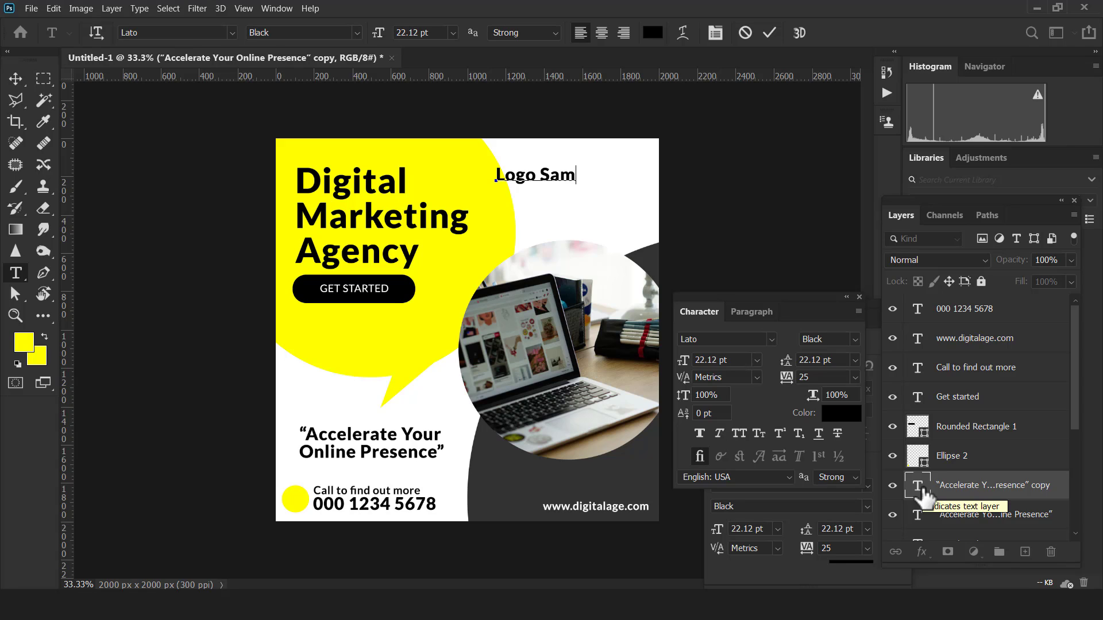
pyautogui.press('BackSpace')
pyautogui.press('BackSpace')
pyautogui.press('BackSpace')
pyautogui.press('BackSpace')
pyautogui.write('Des')
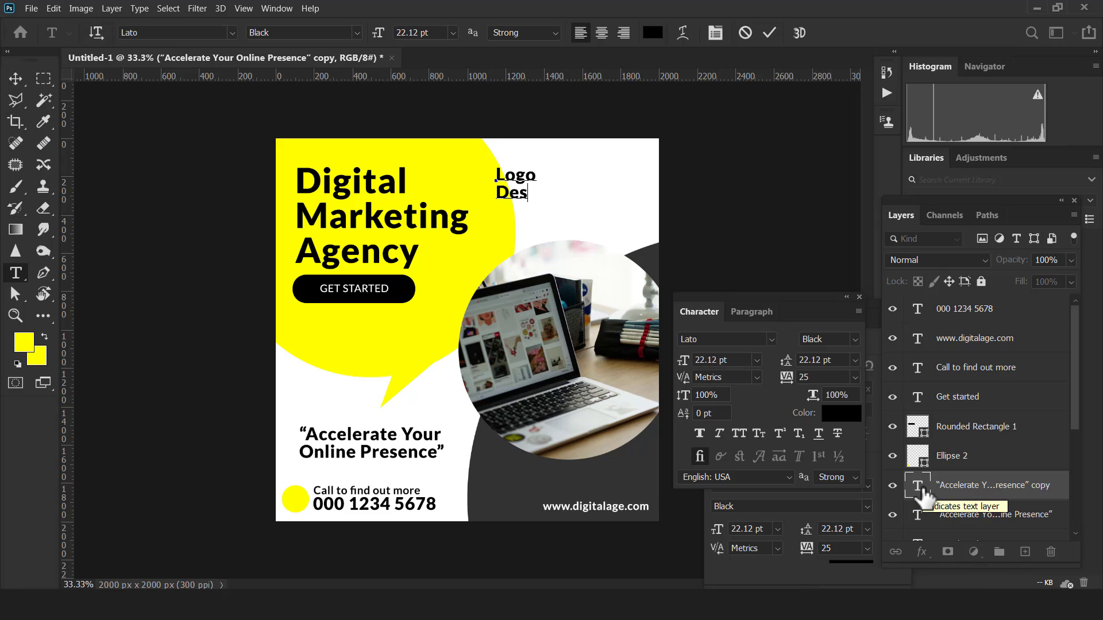
pyautogui.write('ig')
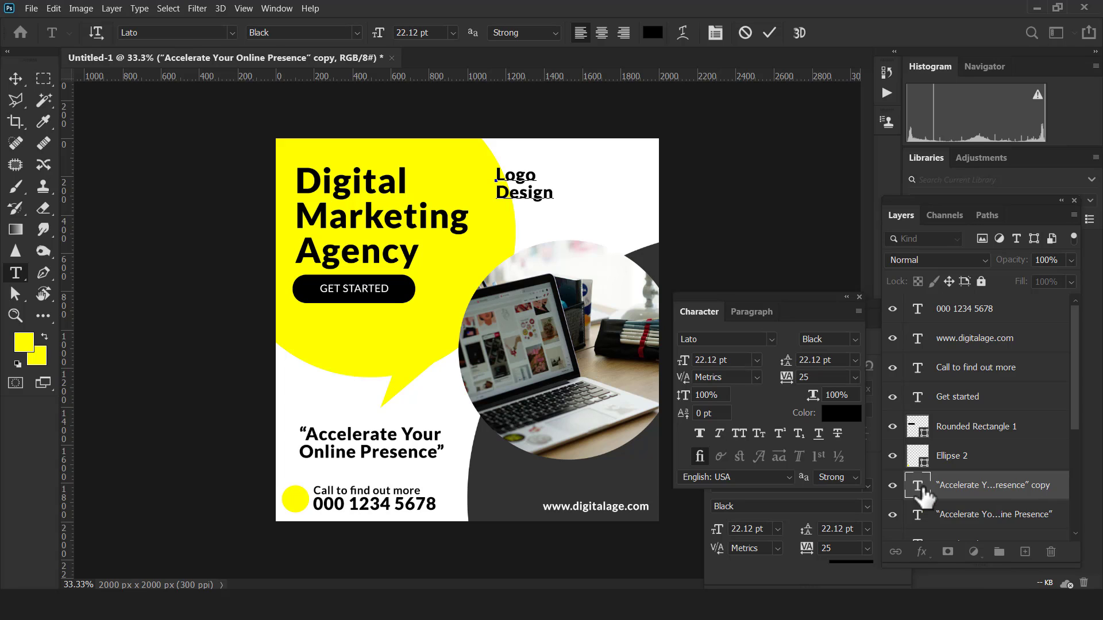
pyautogui.click(770, 34)
pyautogui.click(16, 78)
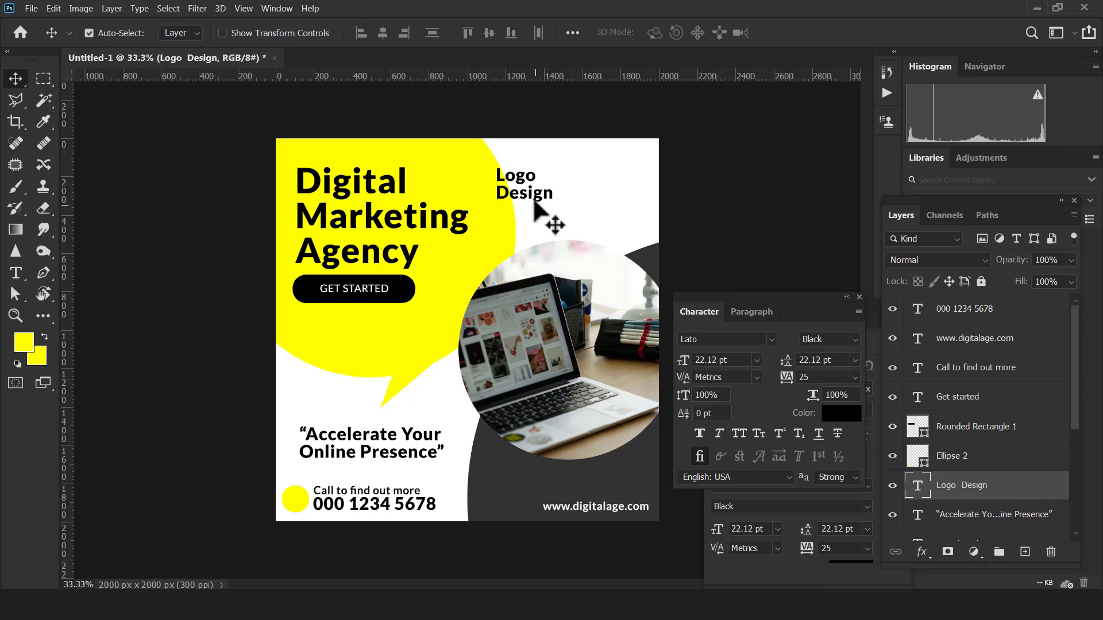
pyautogui.moveTo(541, 203); pyautogui.dragTo(634, 181)
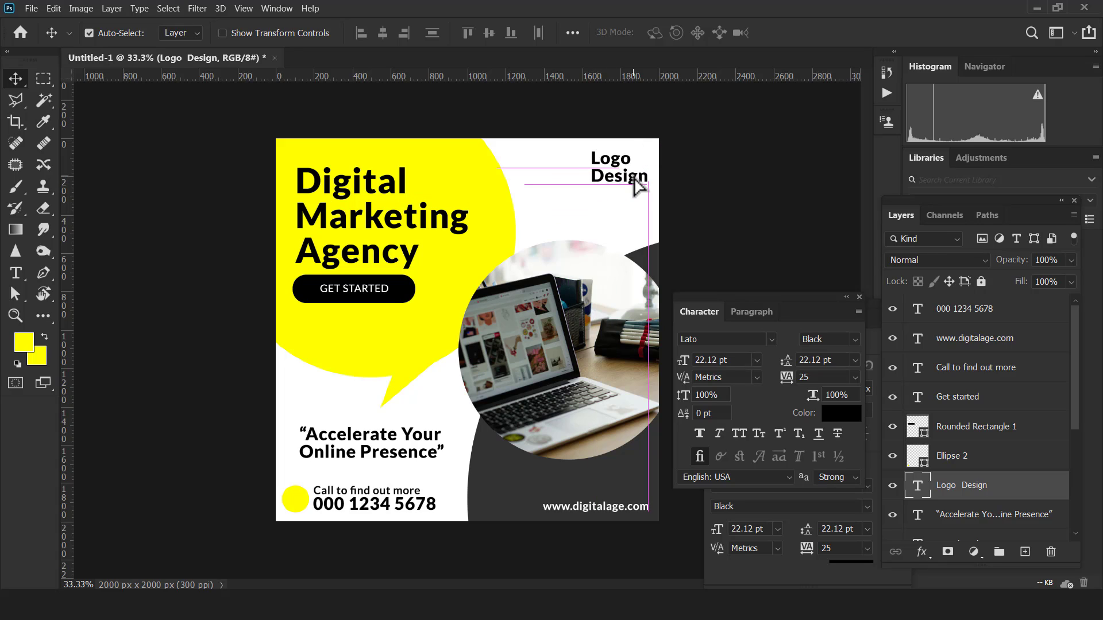
# Draw a yellow five-sided polygon about 220 × 210 px to the left of the "Logo Design" text.
pyautogui.click(50, 315)
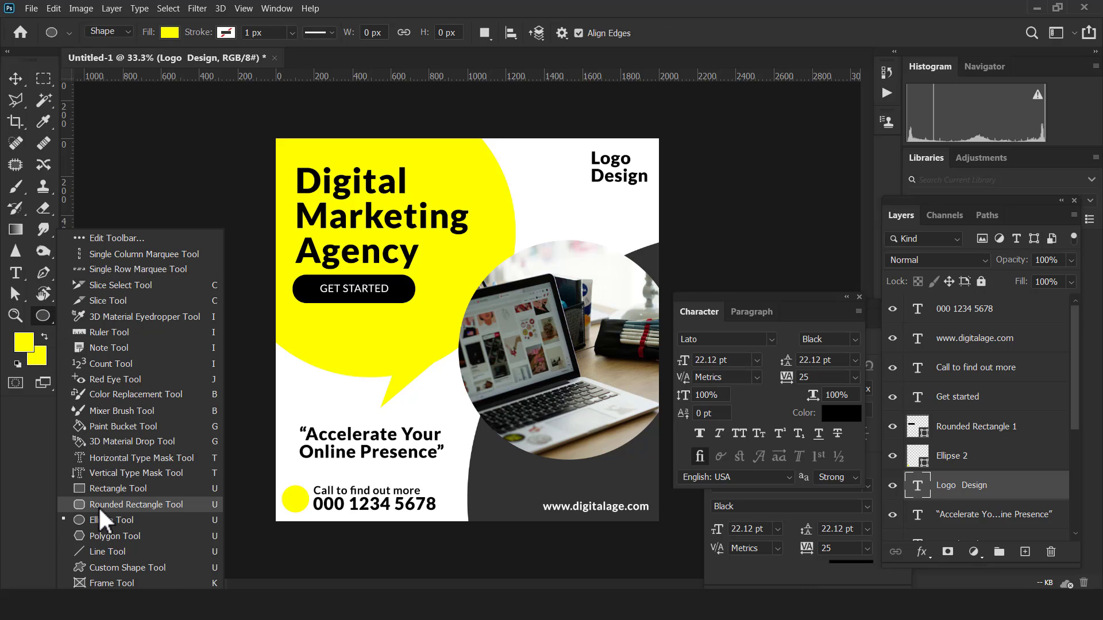
pyautogui.click(103, 532)
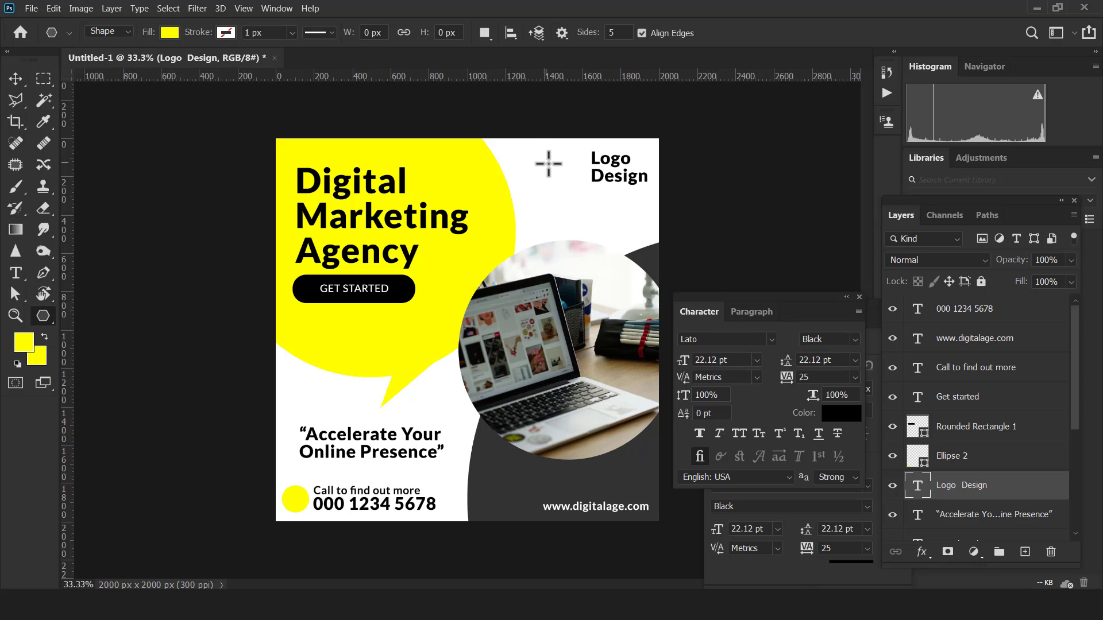
pyautogui.moveTo(523, 136); pyautogui.dragTo(556, 174)
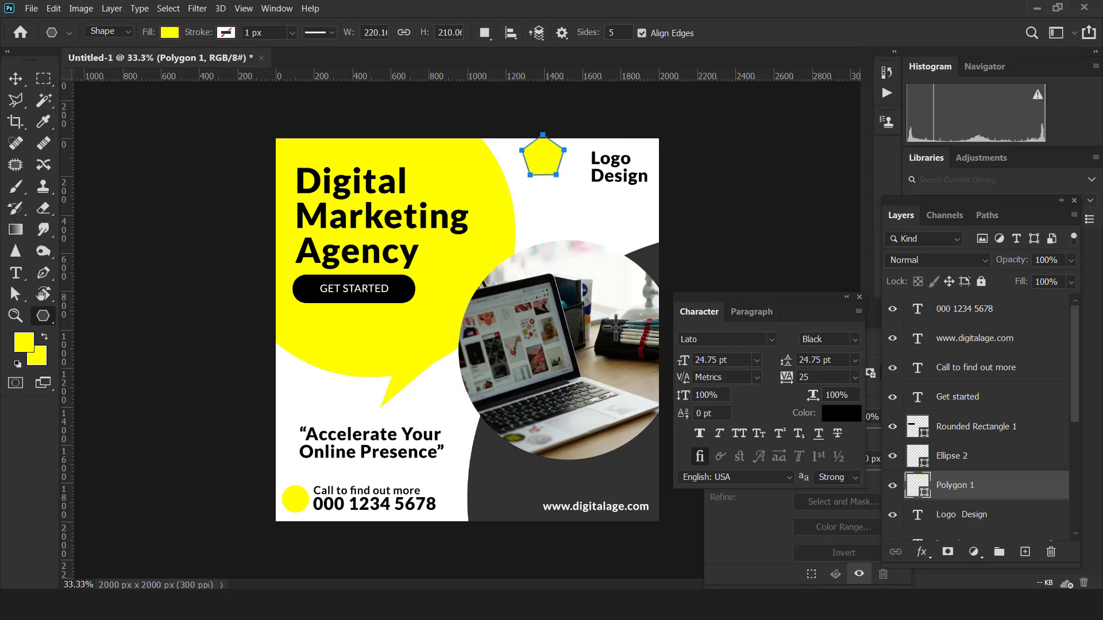
pyautogui.click(728, 537)
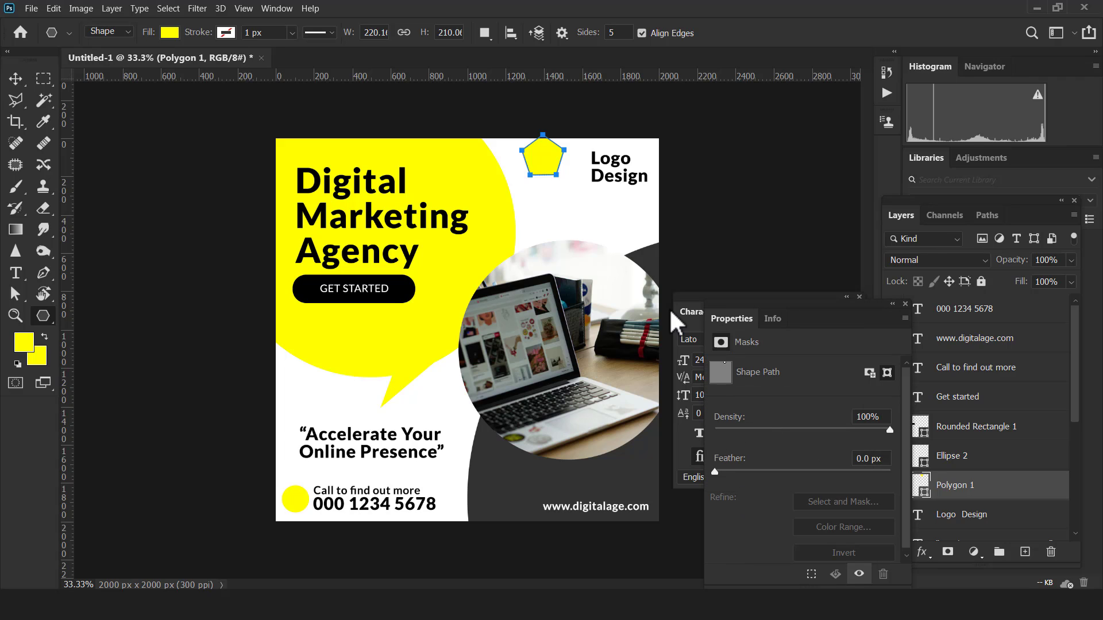
# Move the yellow pentagon next to the "Logo Design" text and scale it down to about 83%.
pyautogui.click(16, 78)
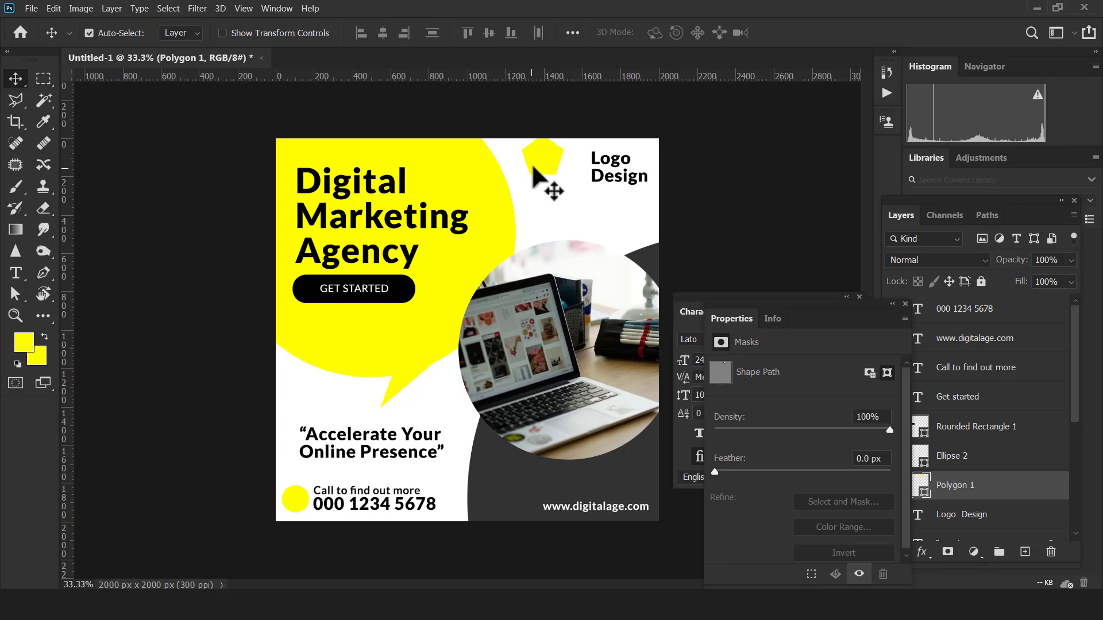
pyautogui.moveTo(550, 171); pyautogui.dragTo(567, 178)
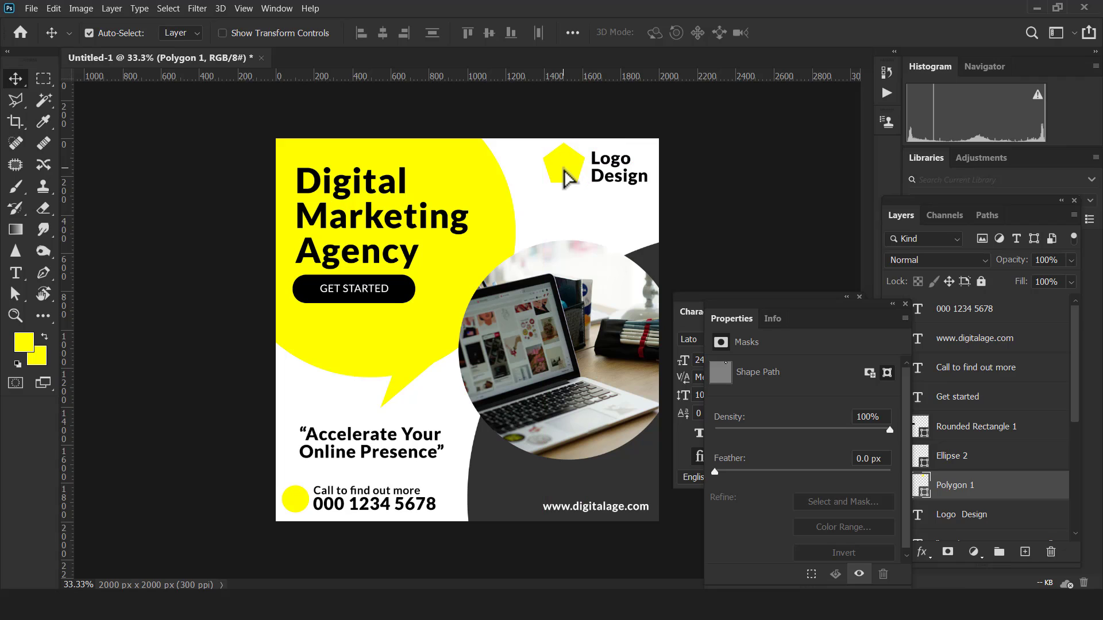
pyautogui.hotkey('ctrl', 't')
pyautogui.moveTo(544, 143); pyautogui.dragTo(553, 150)
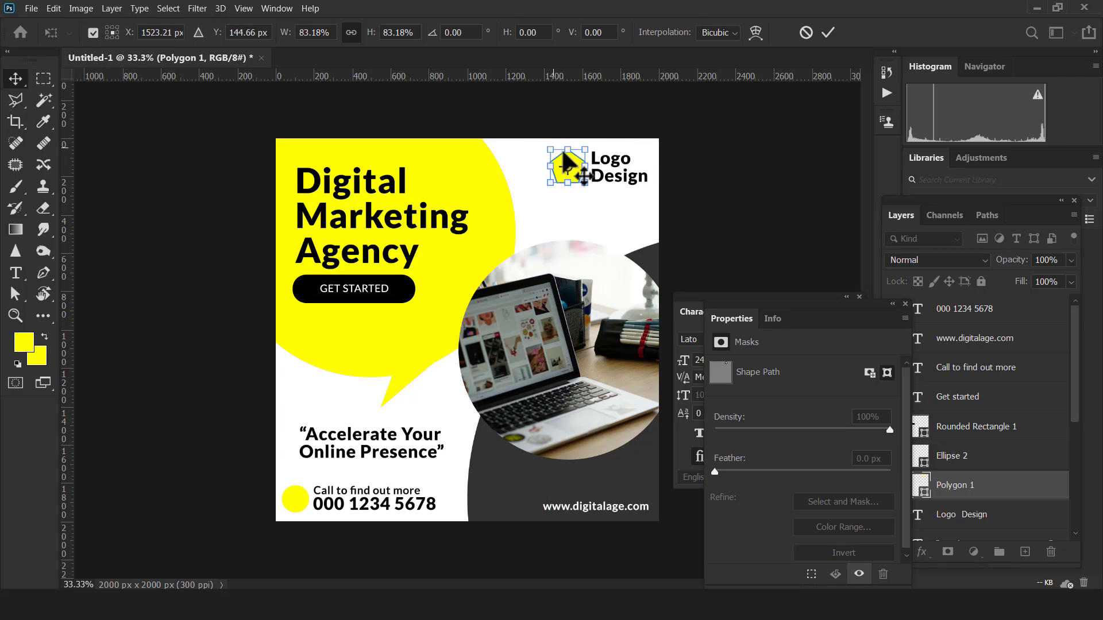
pyautogui.press('Return')
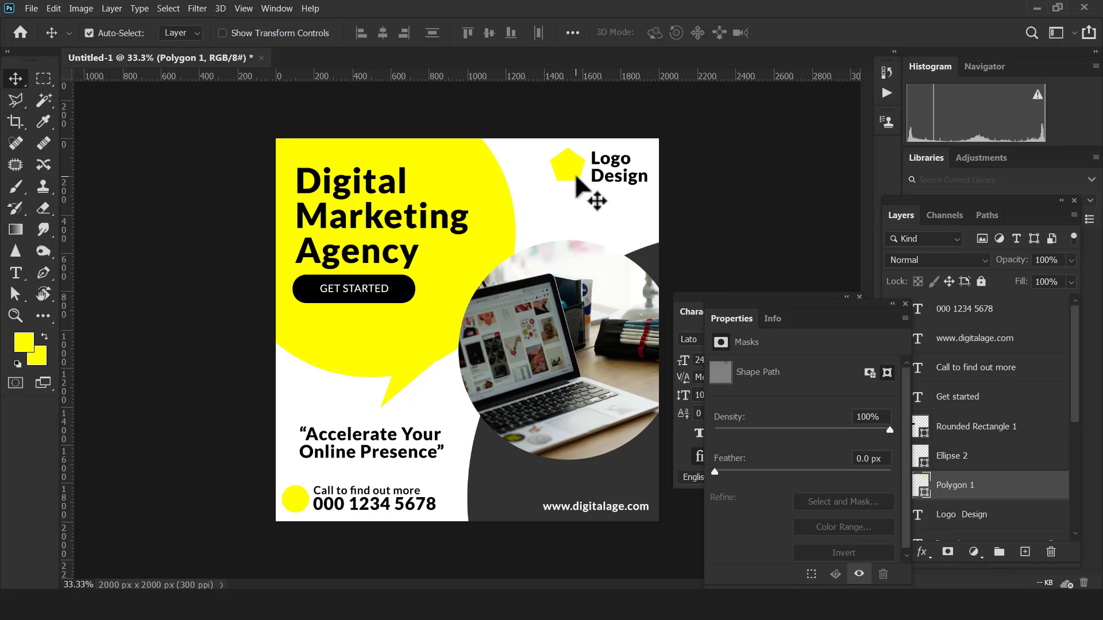
# Rotate the yellow pentagon by about 51°.
pyautogui.hotkey('ctrl', 't')
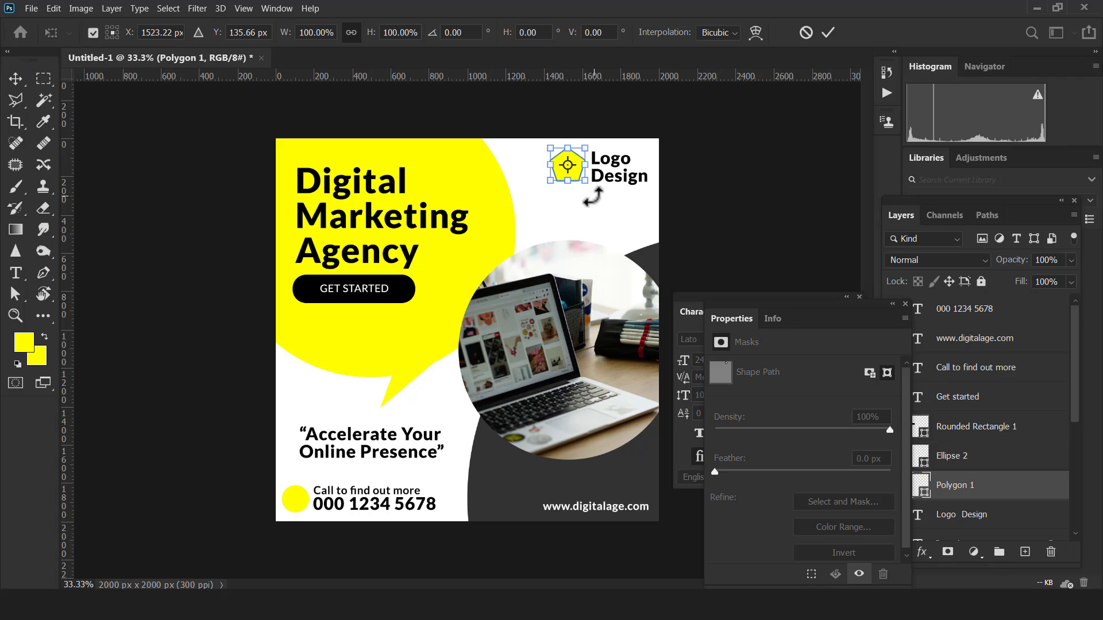
pyautogui.moveTo(595, 198); pyautogui.dragTo(560, 204)
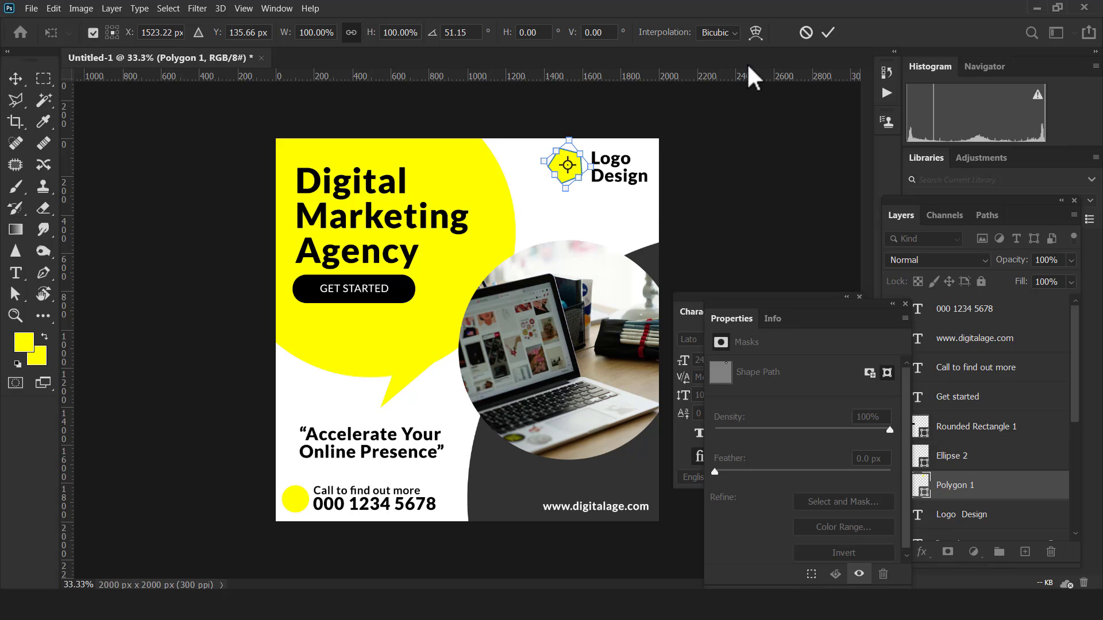
pyautogui.click(828, 33)
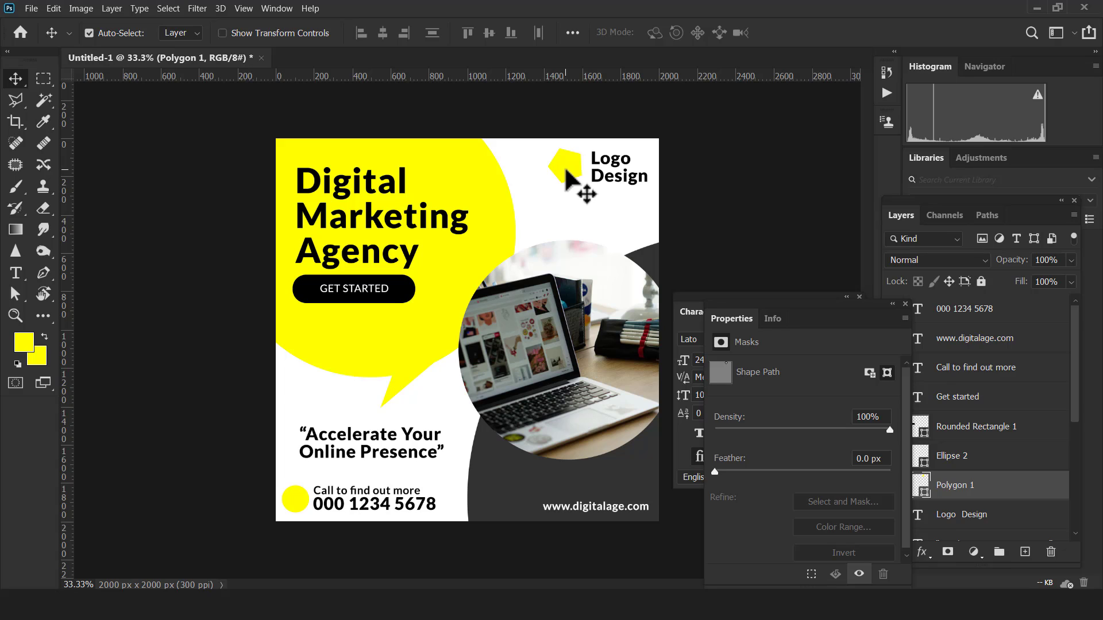
# Duplicate the yellow pentagon slightly to its right and recolor the copy dark gray #323232, sampled from the dark background shape.
pyautogui.moveTo(570, 167); pyautogui.dragTo(580, 171)
pyautogui.doubleClick(922, 486)
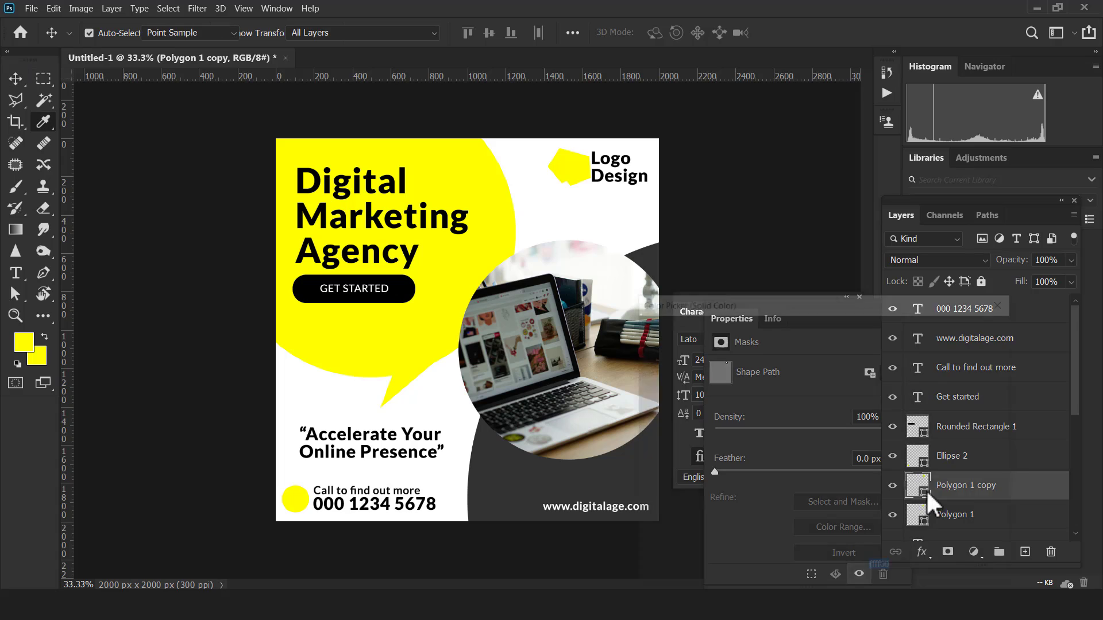
pyautogui.click(530, 476)
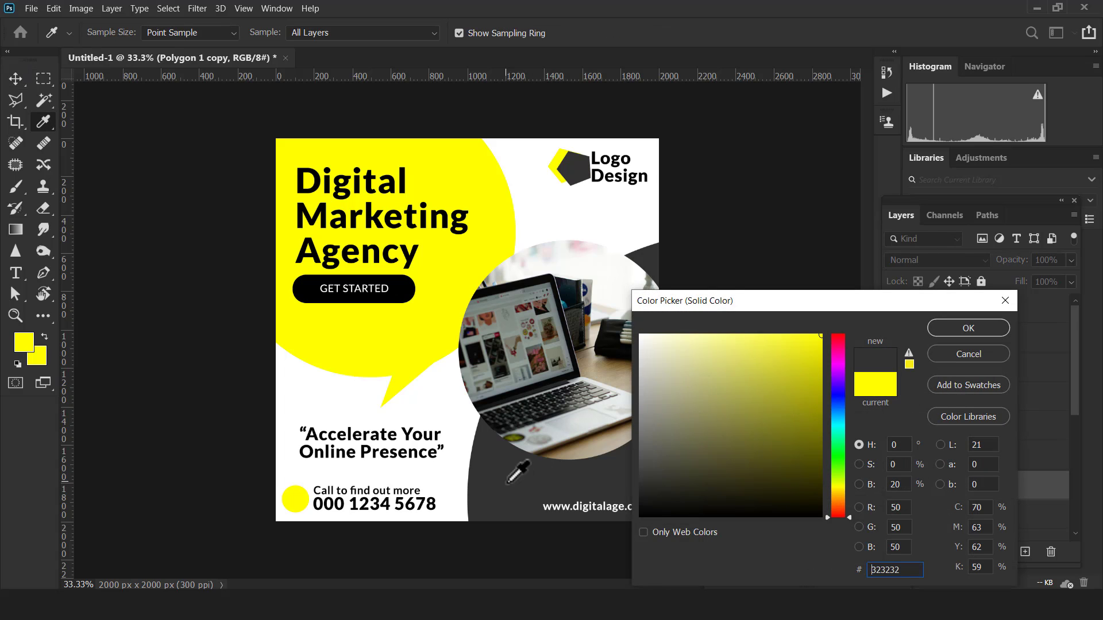
pyautogui.click(969, 328)
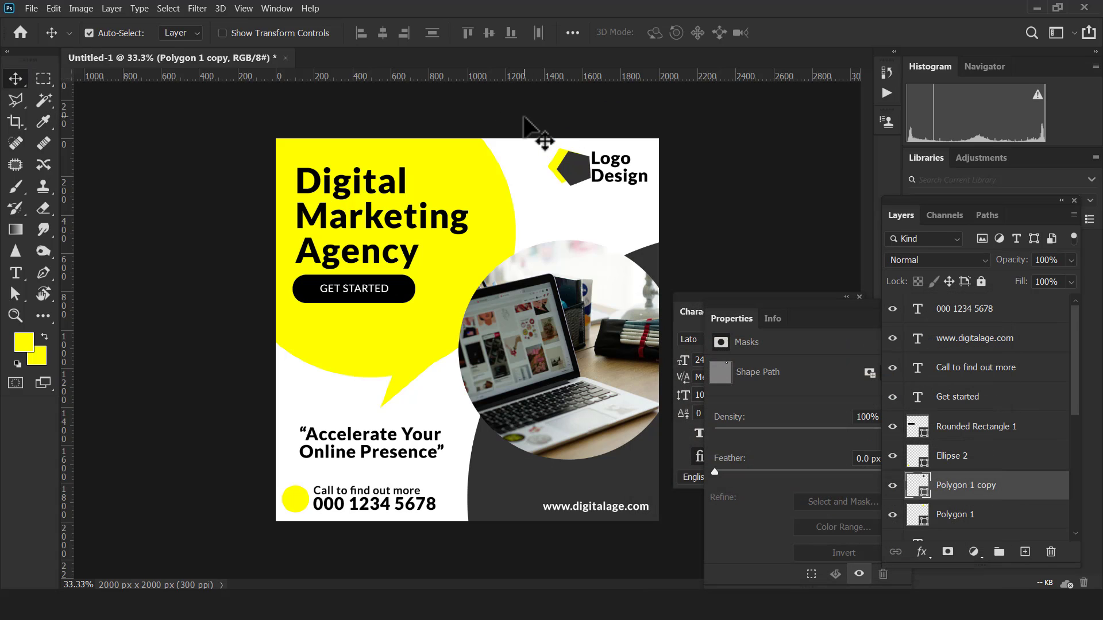
# Move both overlapping pentagons slightly left, leaving a gap before the "Logo Design" text.
pyautogui.moveTo(579, 170); pyautogui.dragTo(403, 219)
pyautogui.press('z')
pyautogui.click(16, 78)
# Scale the dark gray pentagon down slightly toward its lower-right corner and nudge it 10 px left over the yellow one.
pyautogui.click(417, 213)
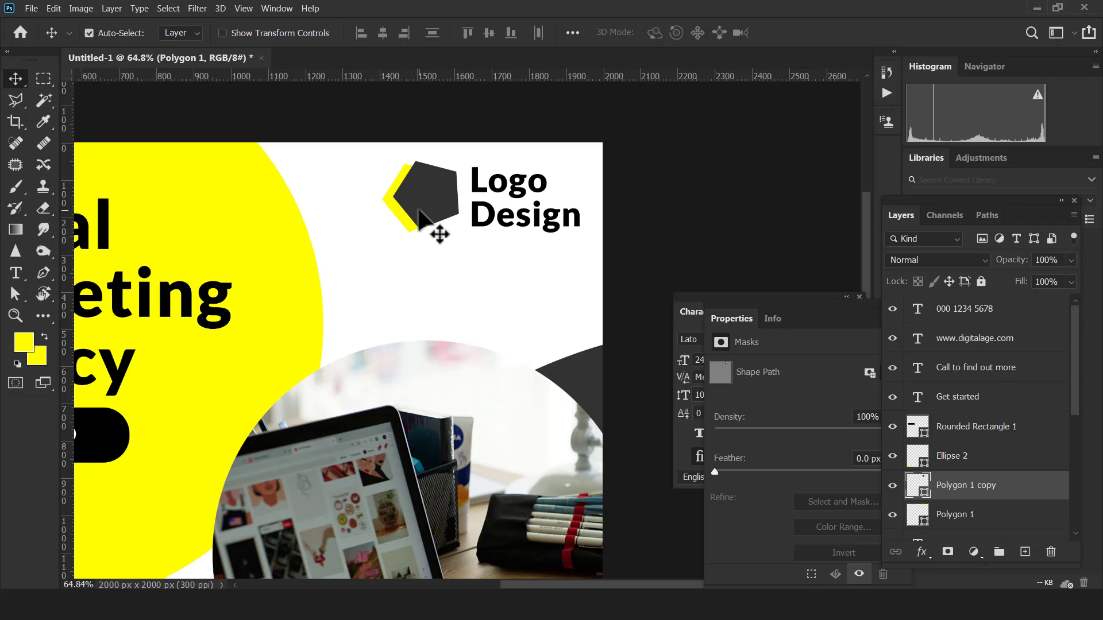
pyautogui.hotkey('ctrl', 't')
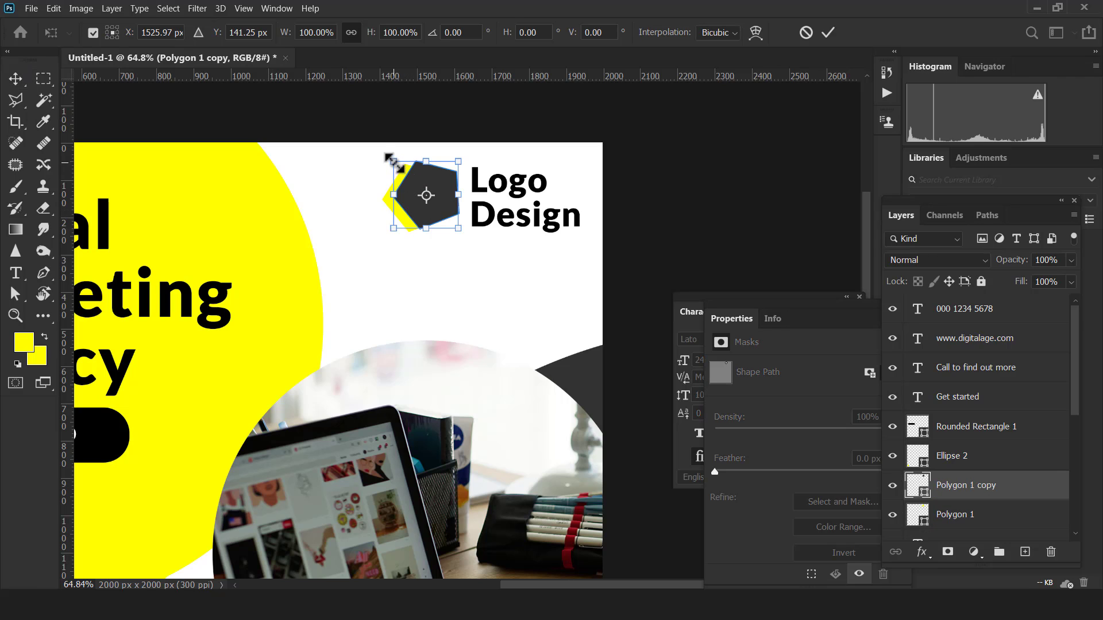
pyautogui.moveTo(394, 163); pyautogui.dragTo(437, 143)
pyautogui.press('Return')
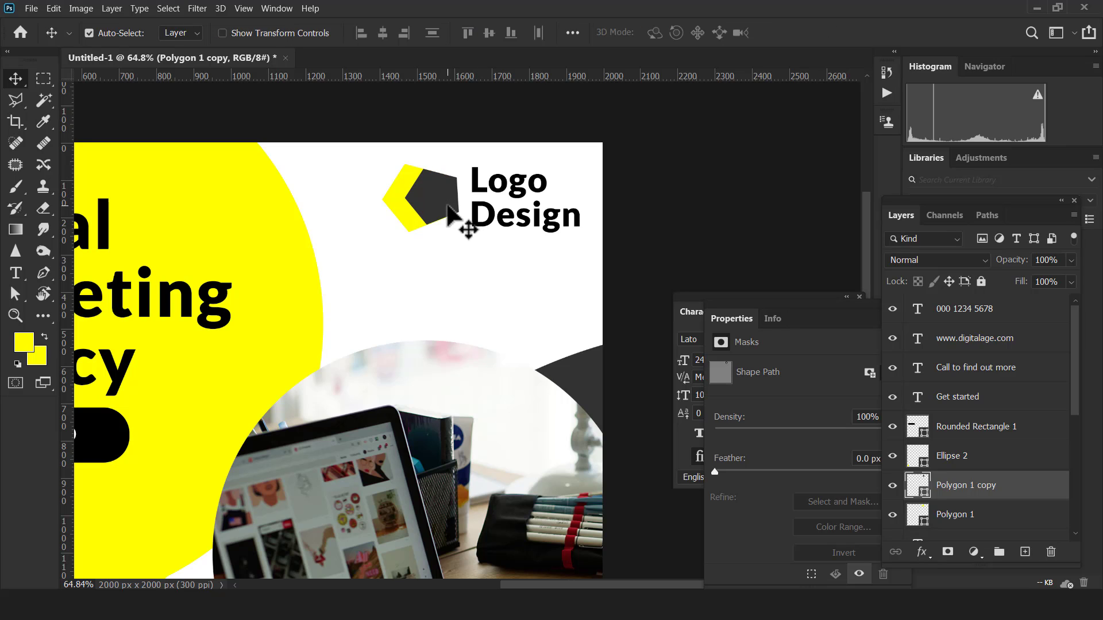
pyautogui.hotkey('shift', 'Left')
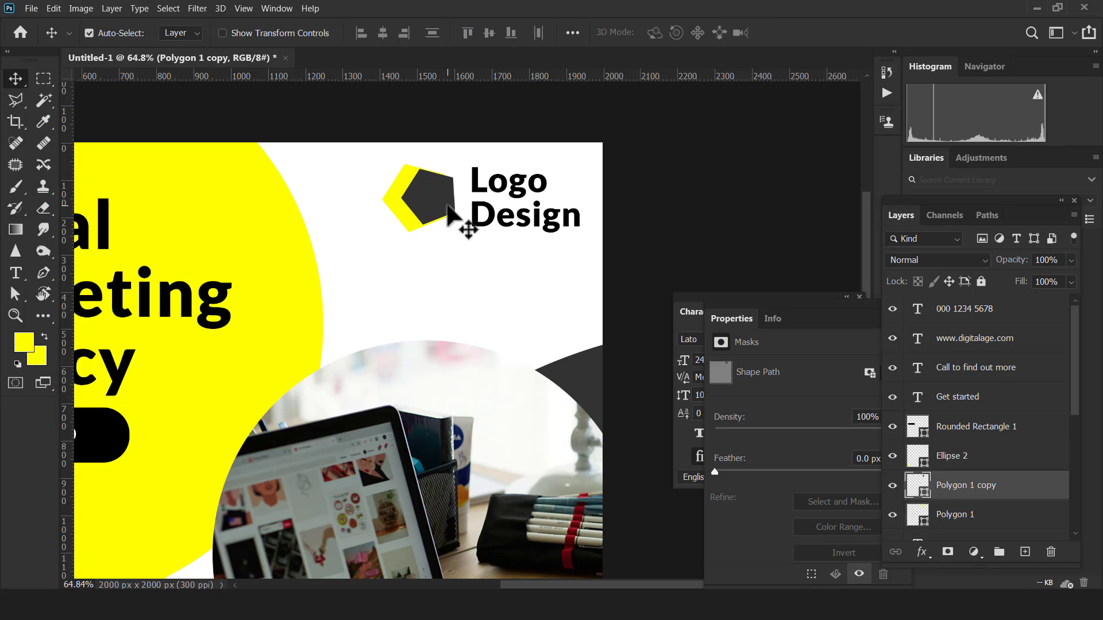
# Nudge both pentagons together 10 px right, and shift the "Logo Design" text 2 px left and 2 px down.
pyautogui.keyDown('shift'); pyautogui.click(405, 218); pyautogui.keyUp('shift')
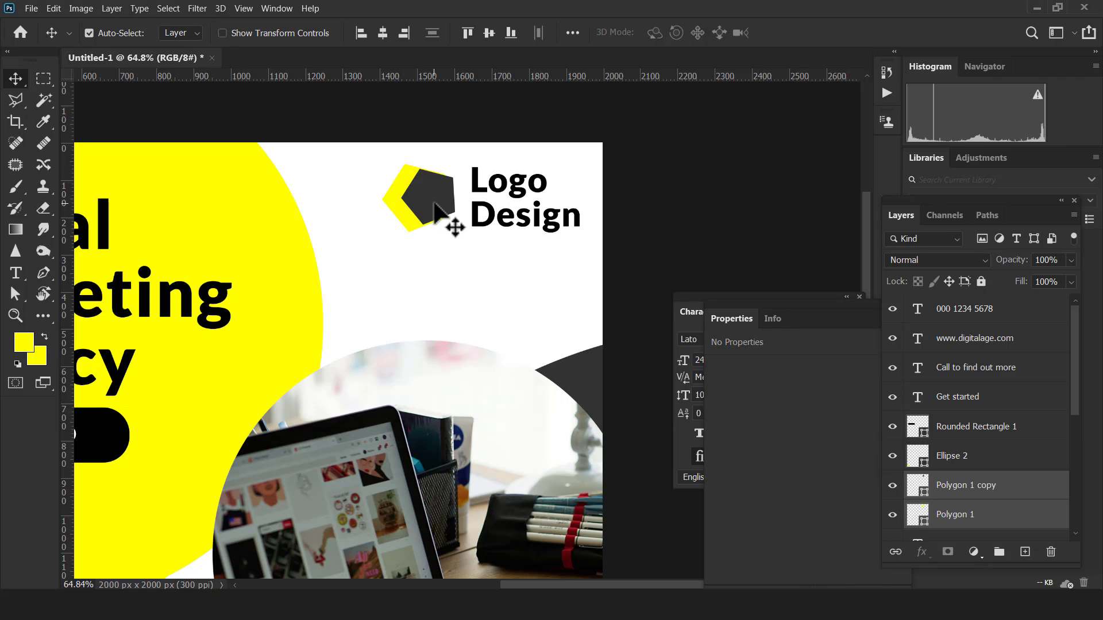
pyautogui.hotkey('shift', 'Right')
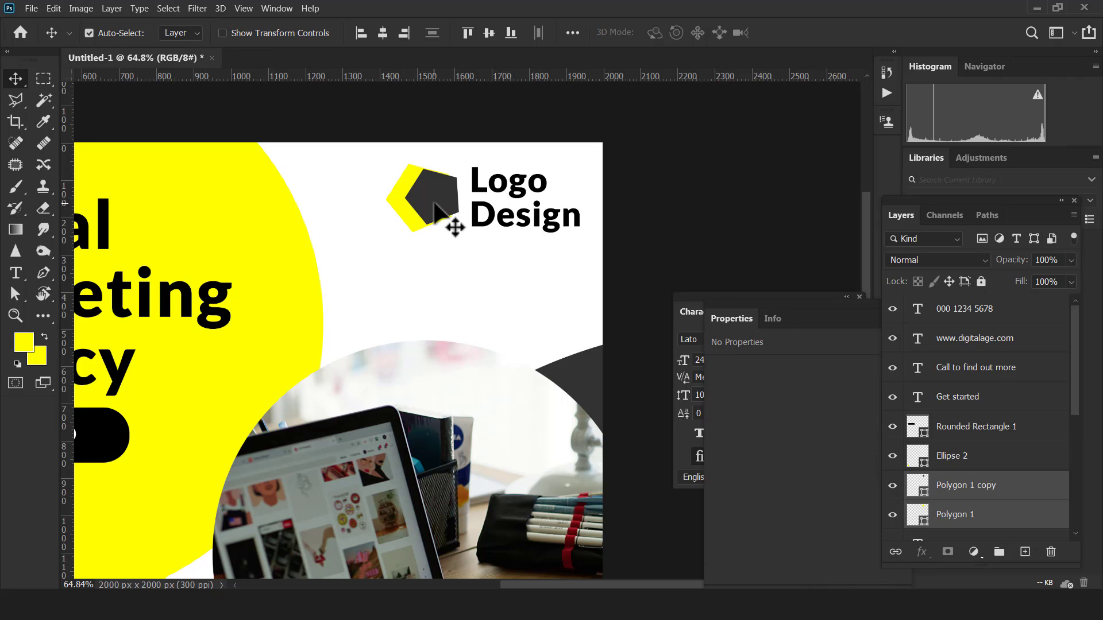
pyautogui.click(484, 194)
pyautogui.press('Left')
pyautogui.press('Left')
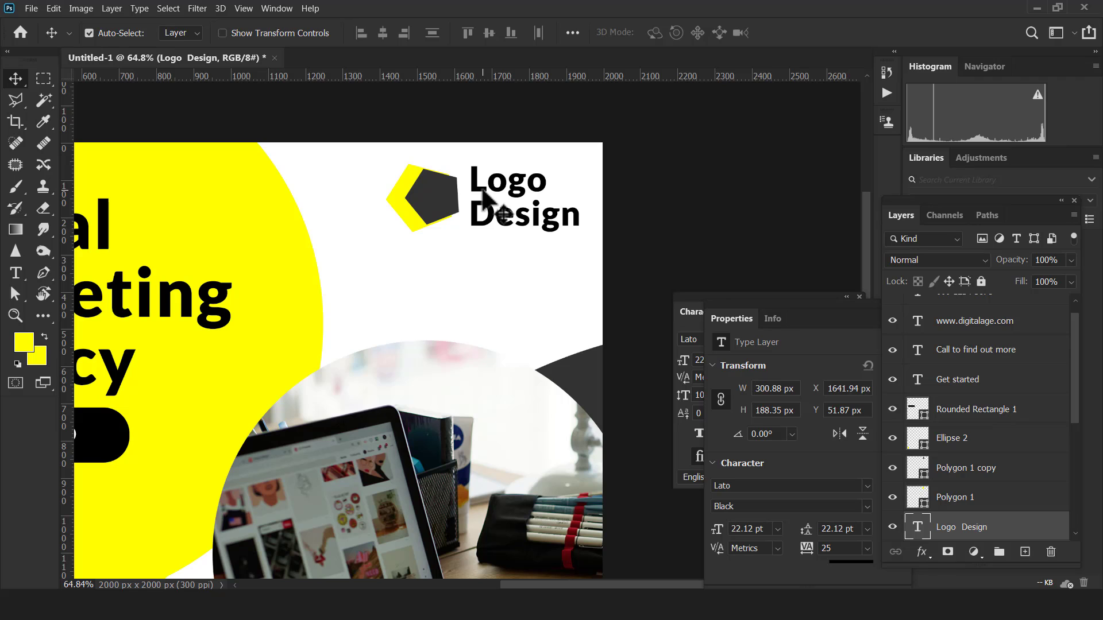
pyautogui.press('Down')
pyautogui.press('Down')
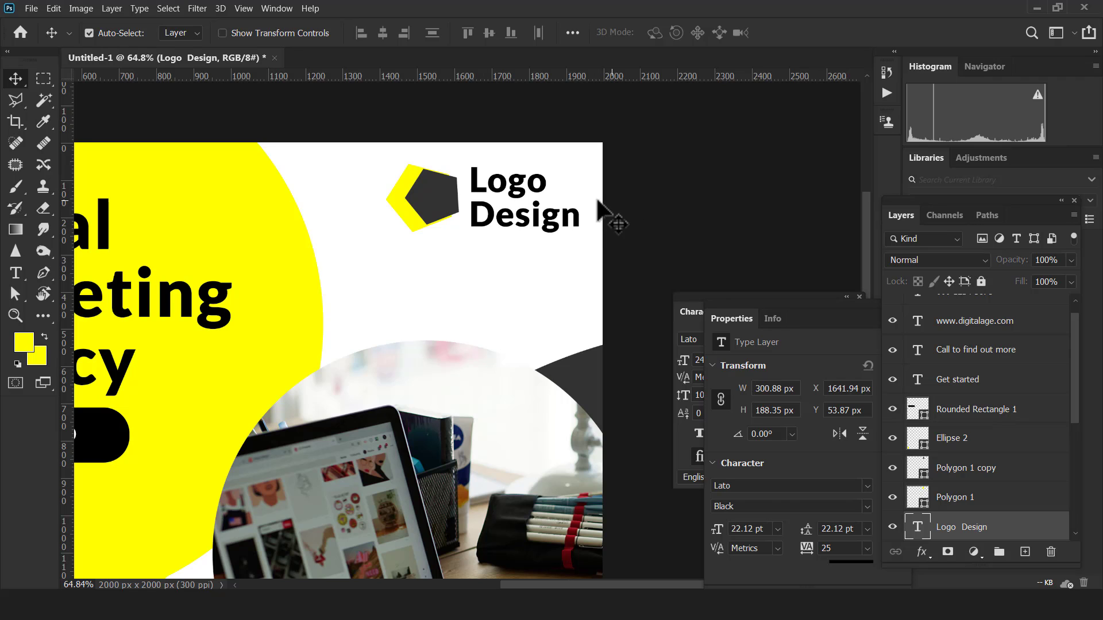
pyautogui.click(607, 202)
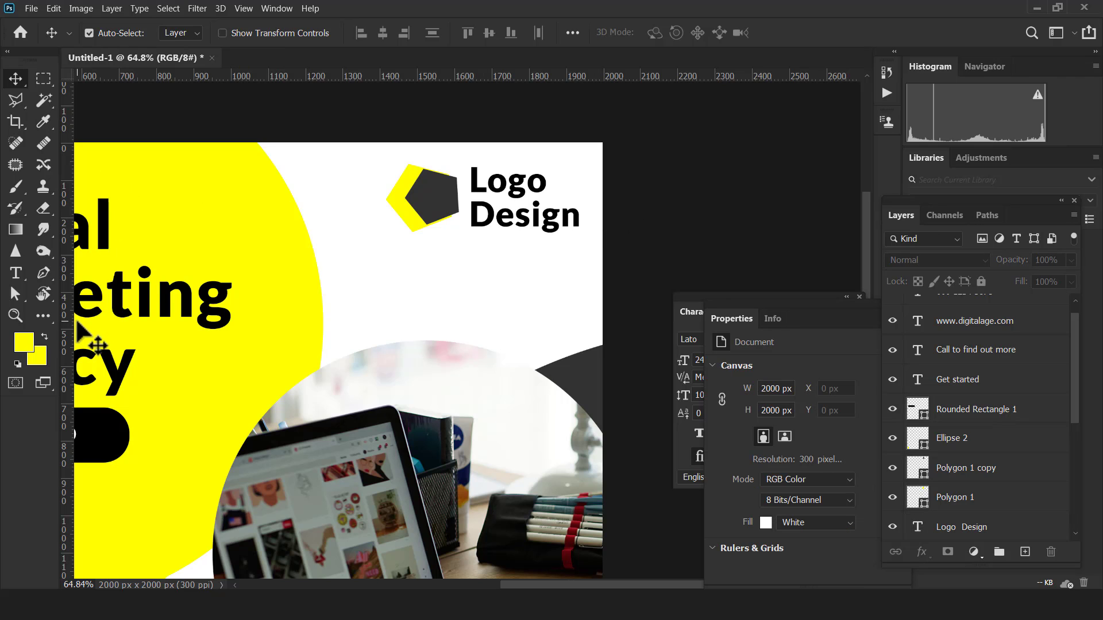
pyautogui.hotkey('ctrl', '1')
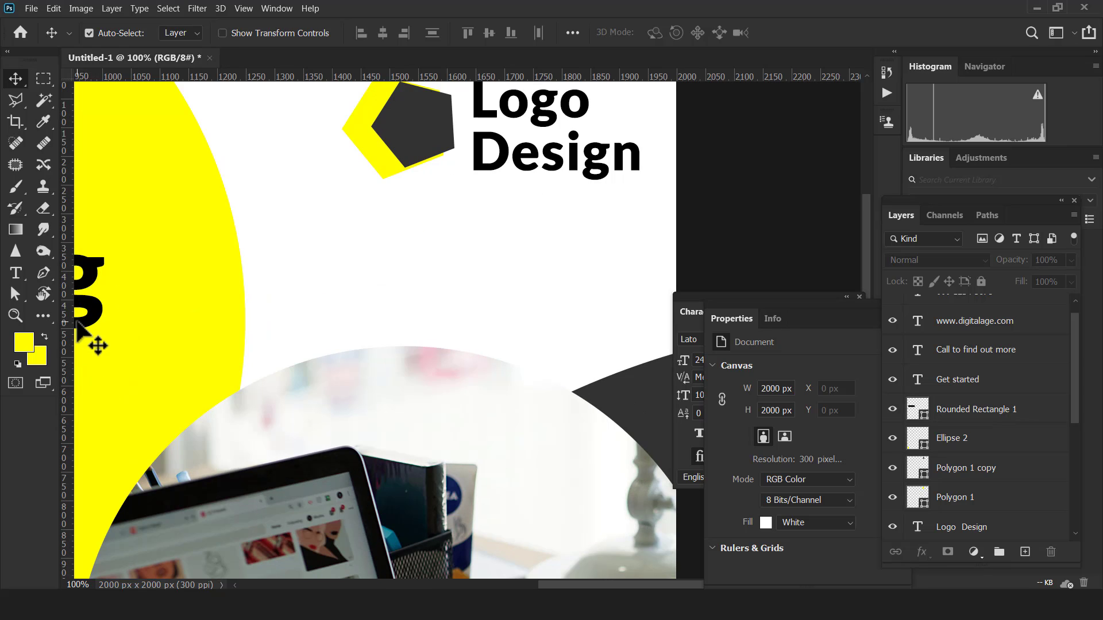